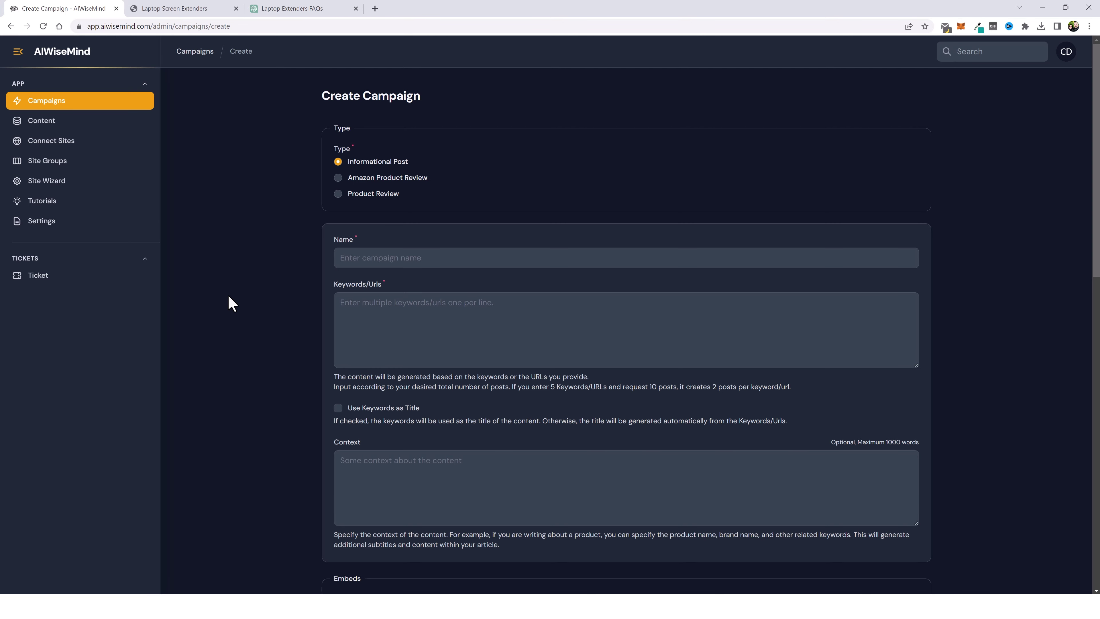
Look at the Laptop Screen Extenders site, and in the Amazon window examine the "screen extenders" results count and the listed products.
key("ctrl+Tab")
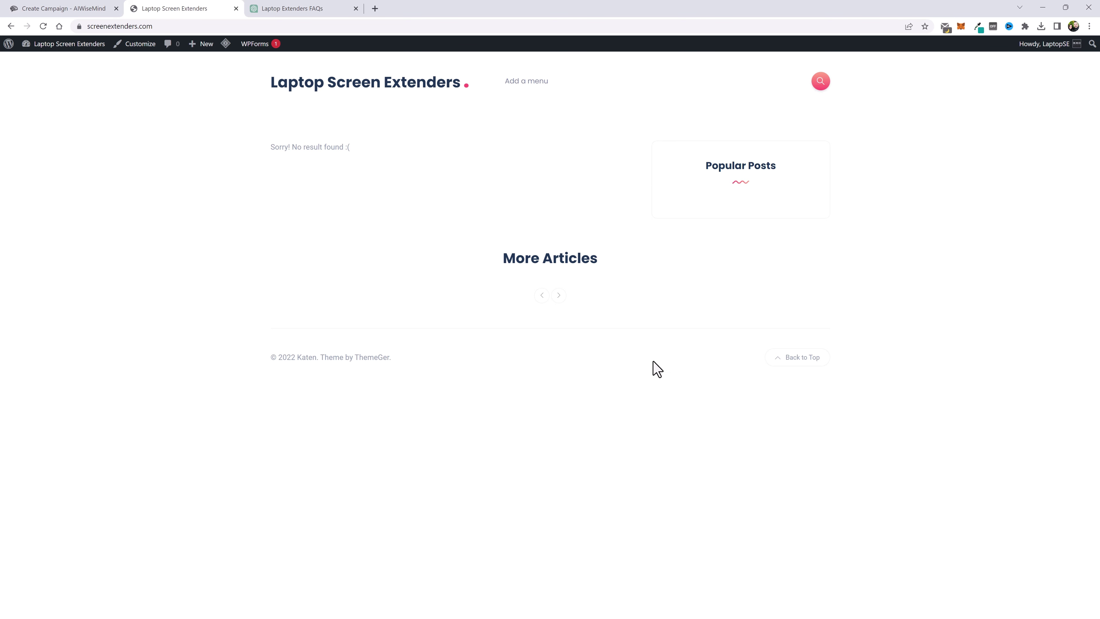
key("alt+Tab")
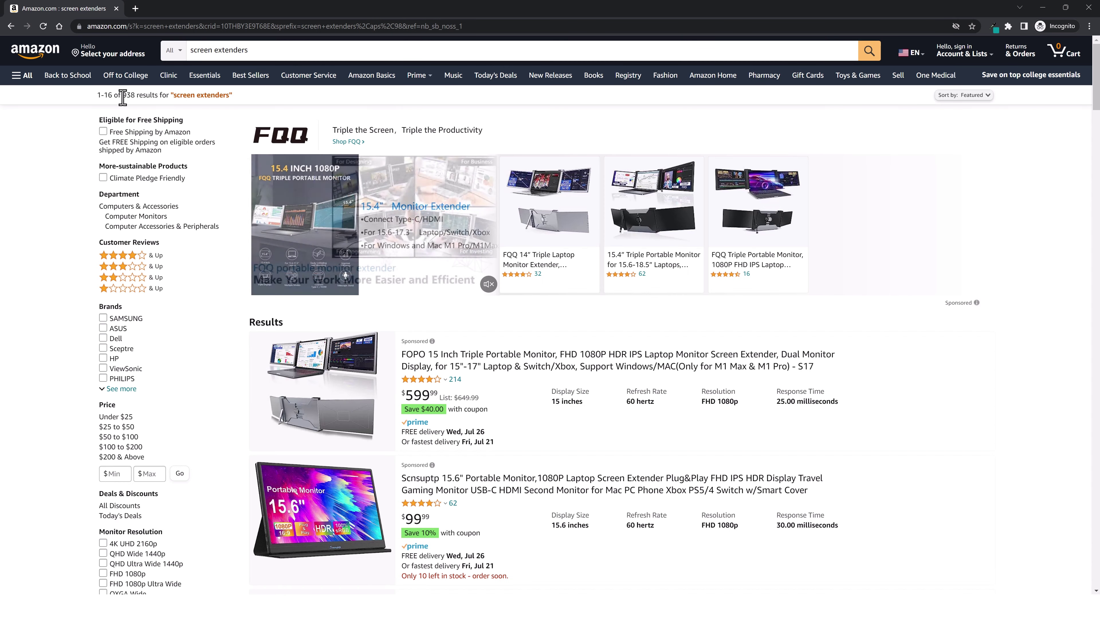
left_click_drag(122, 95, 134, 95)
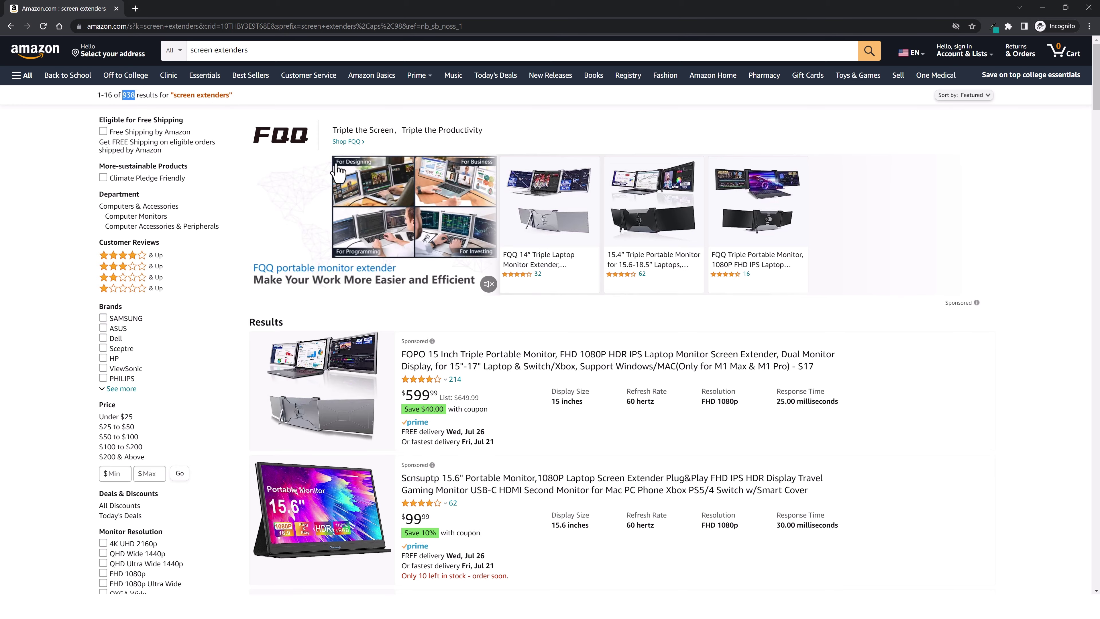
scroll(699, 433, "down", 6)
scroll(698, 432, "down", 20)
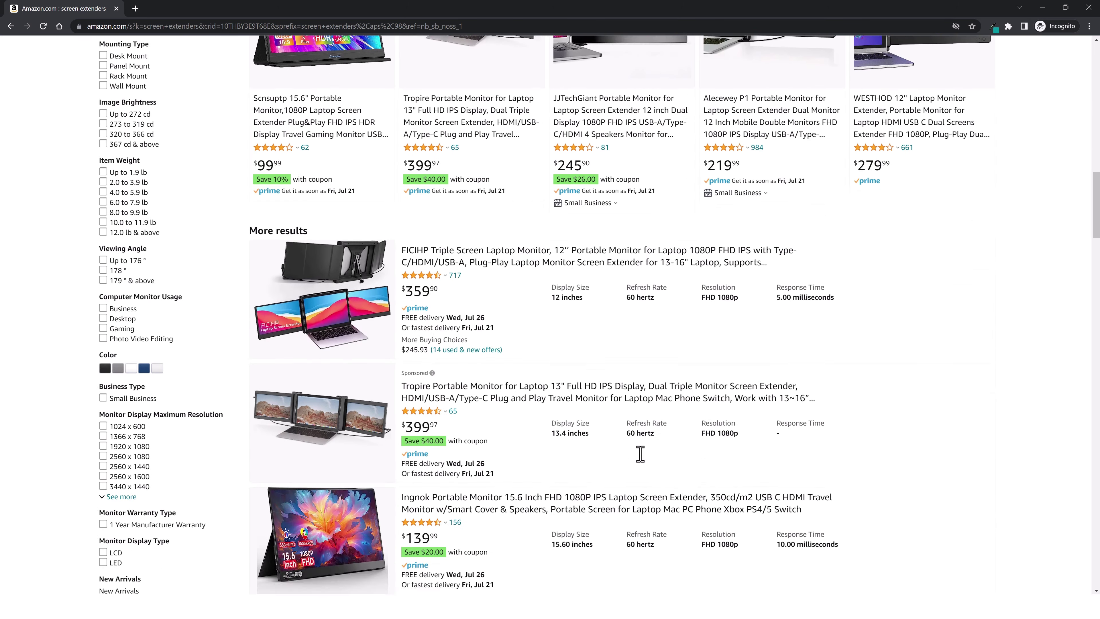
scroll(644, 459, "down", 6)
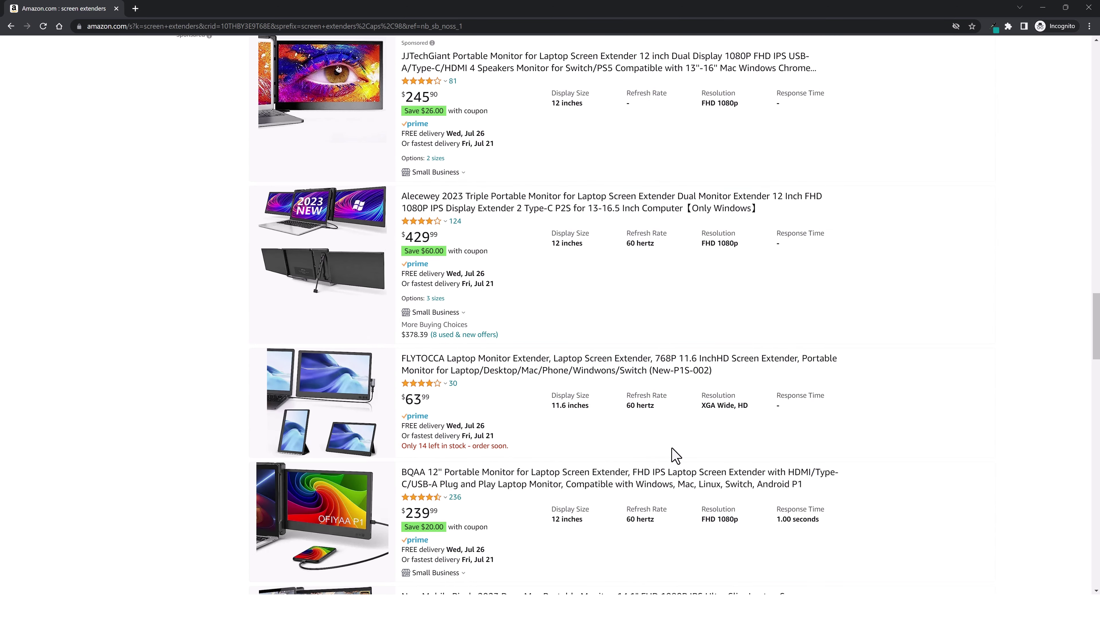
scroll(693, 453, "down", 4)
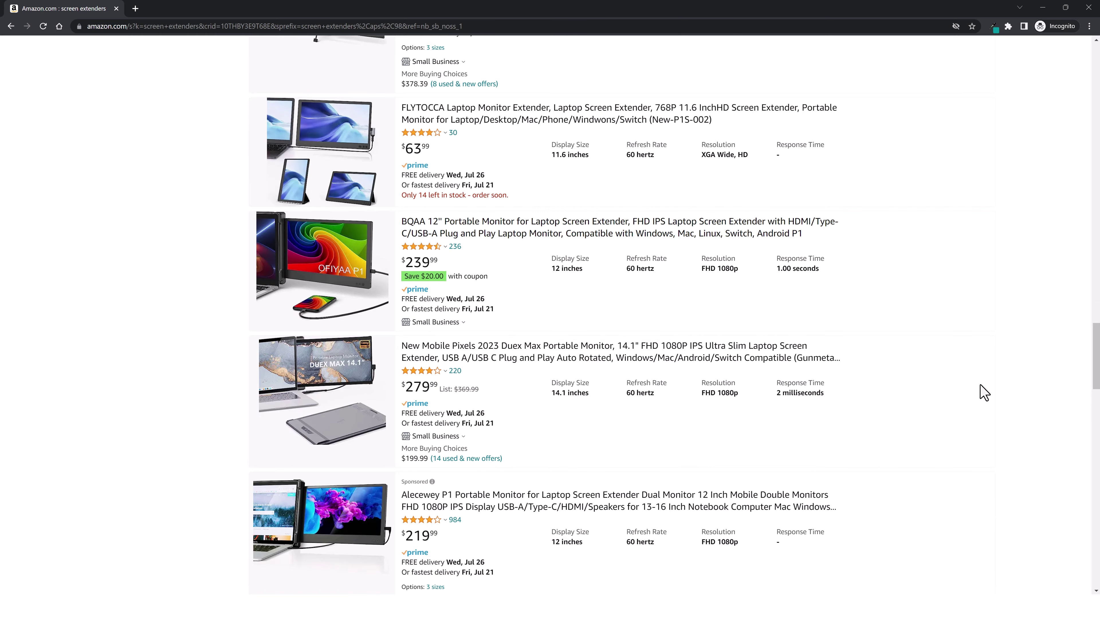
scroll(982, 390, "down", 12)
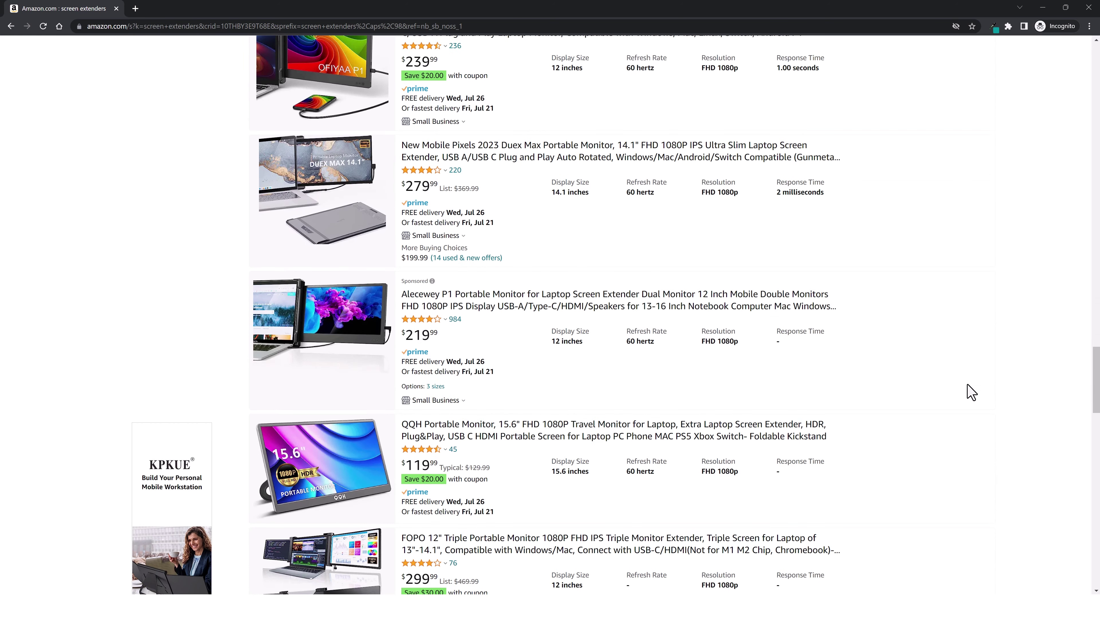
scroll(931, 401, "down", 7)
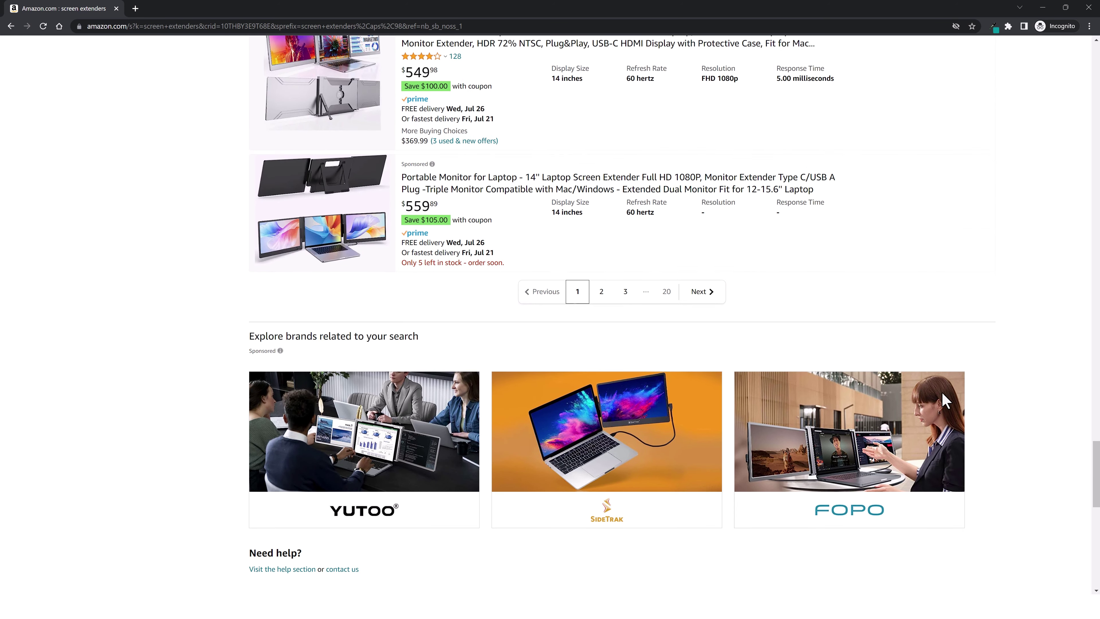
scroll(1044, 419, "up", 15)
scroll(1047, 417, "up", 15)
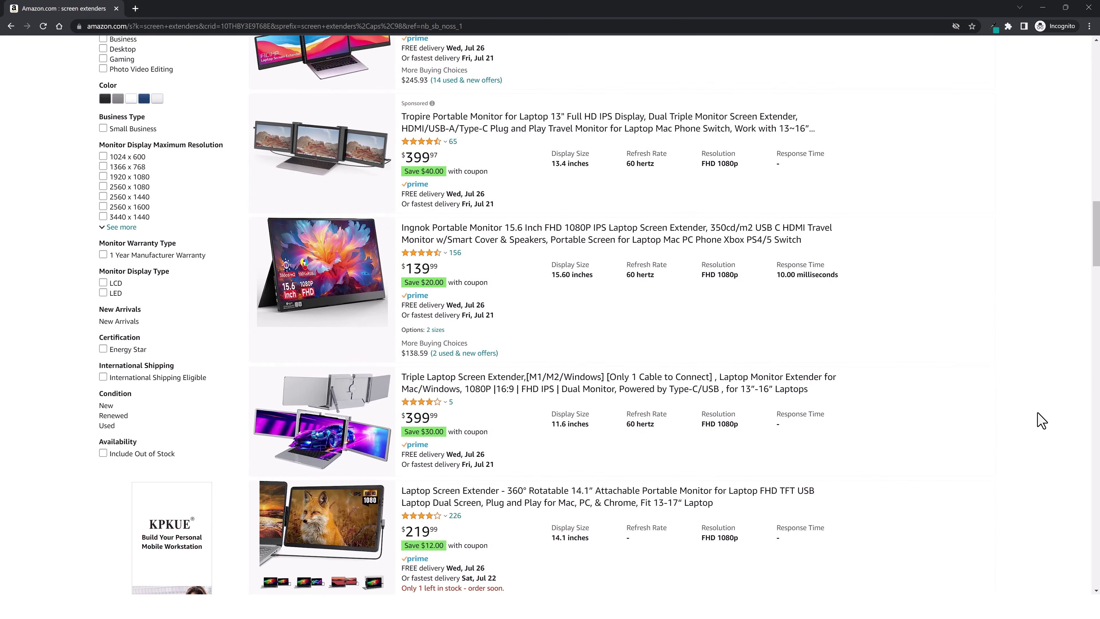
scroll(1041, 420, "up", 8)
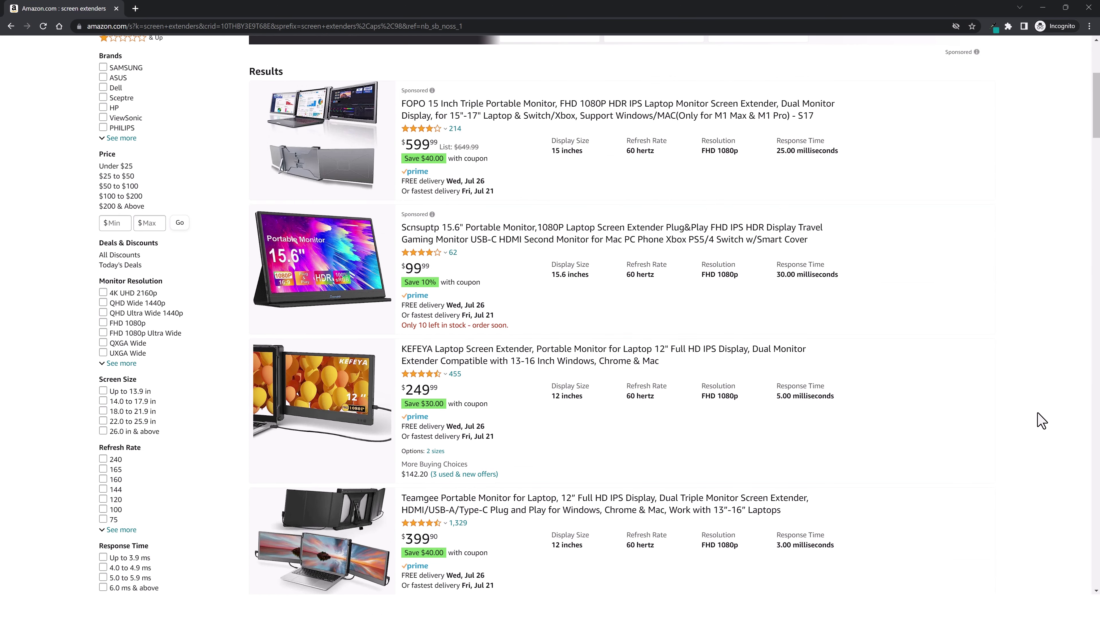
scroll(1041, 419, "up", 6)
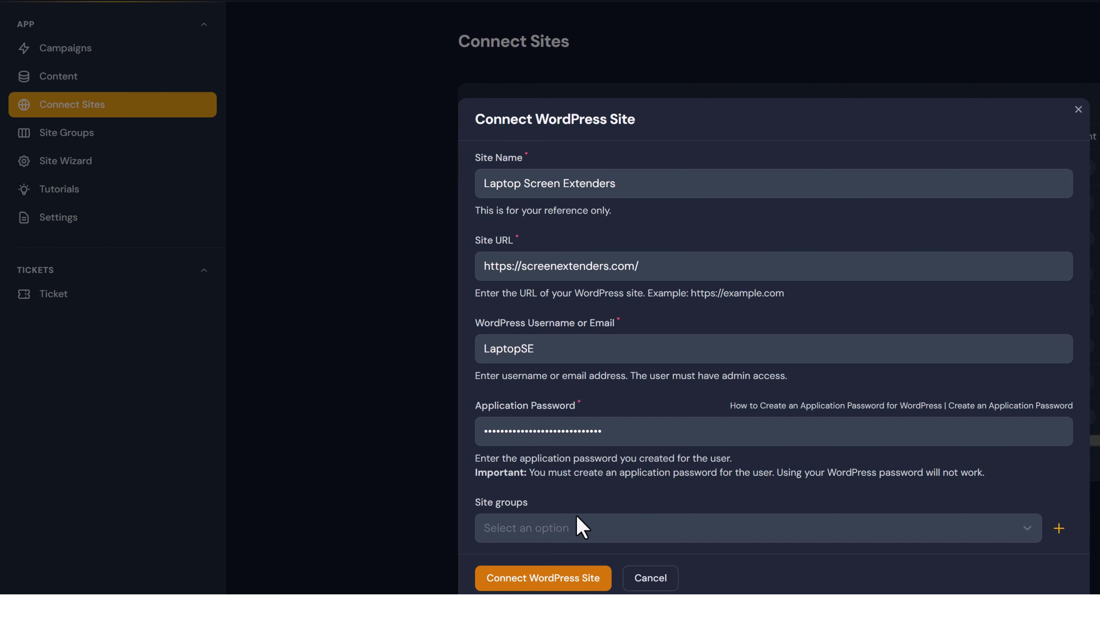
Submit the completed connection form for the Laptop Screen Extenders WordPress site.
left_click(544, 581)
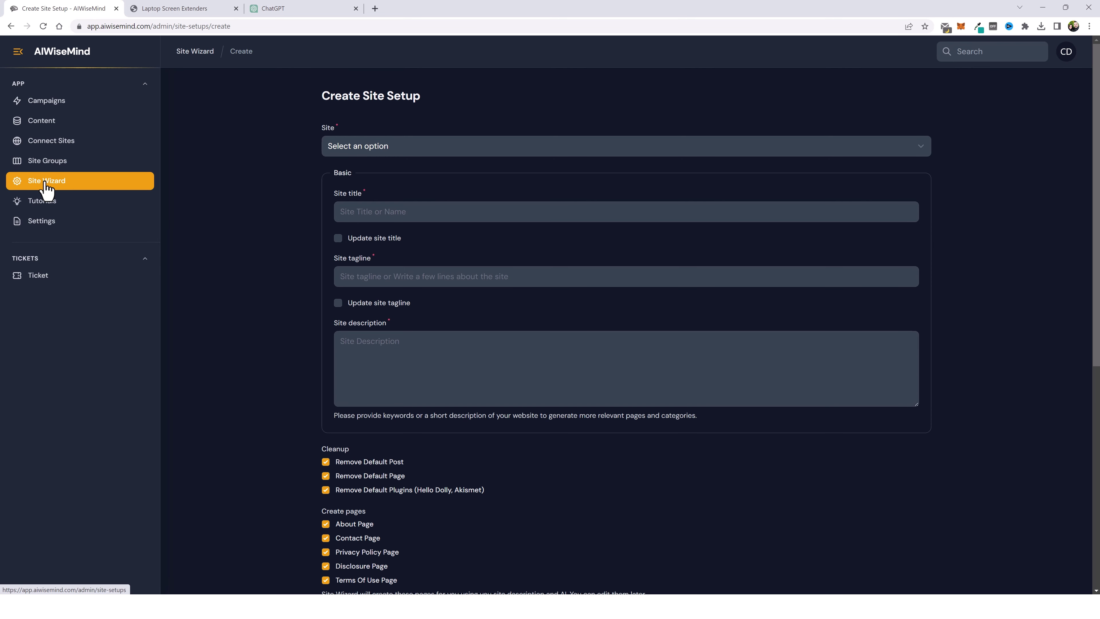
Examine the Site Wizard's setup options, including the basic site details, cleanup, pages, plugins, author, permalink and category settings.
scroll(272, 430, "down", 3)
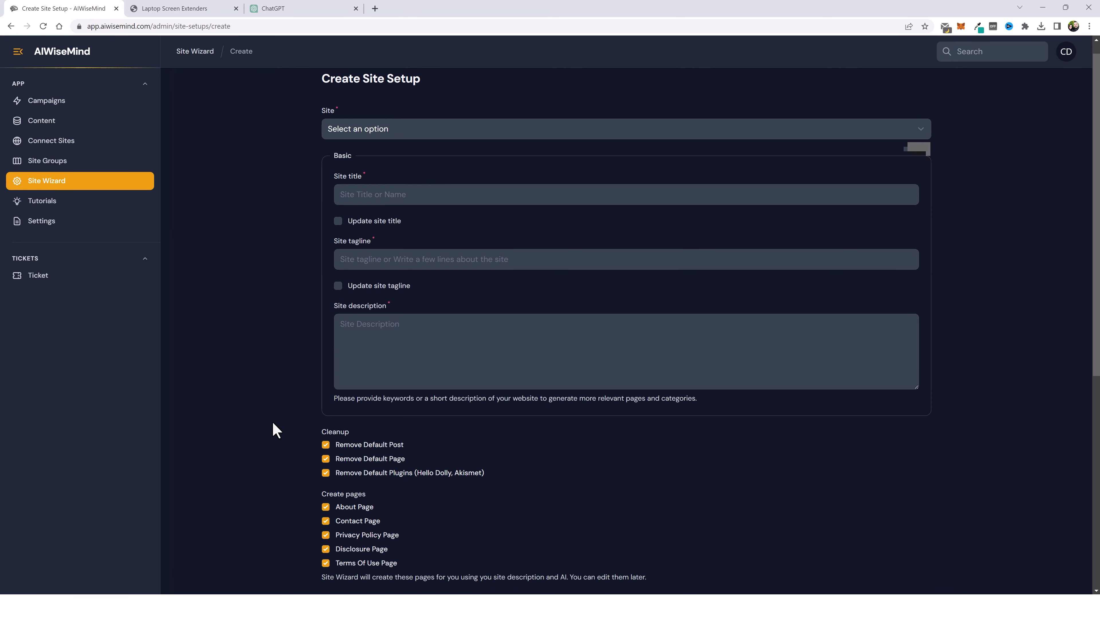
scroll(437, 363, "up", 2)
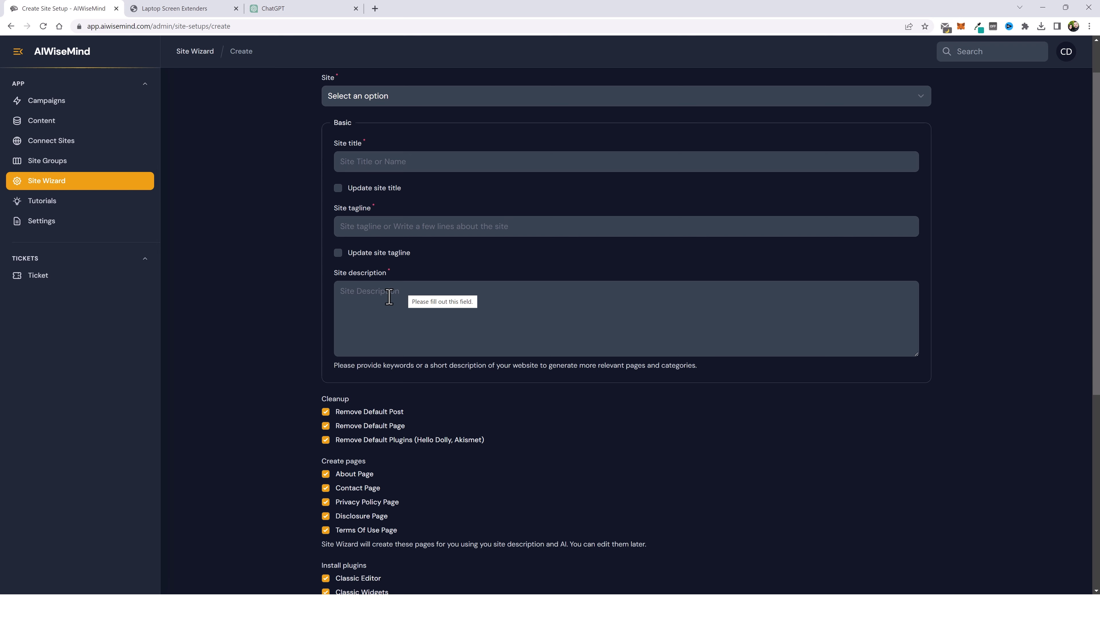
scroll(396, 390, "down", 1)
scroll(395, 402, "down", 3)
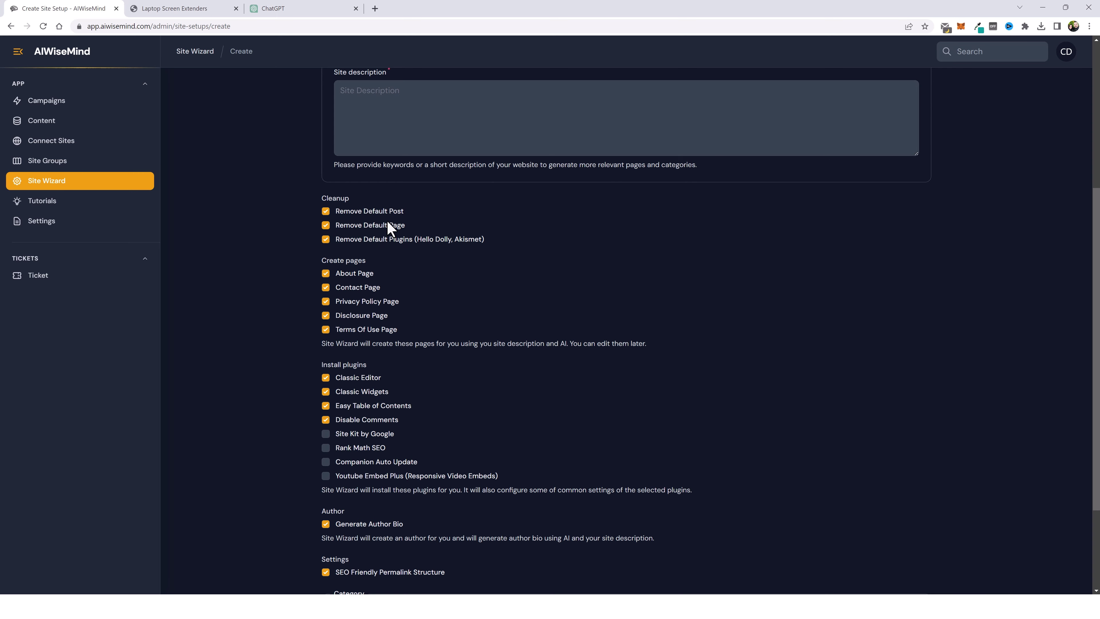
scroll(434, 355, "down", 3)
left_click(346, 315)
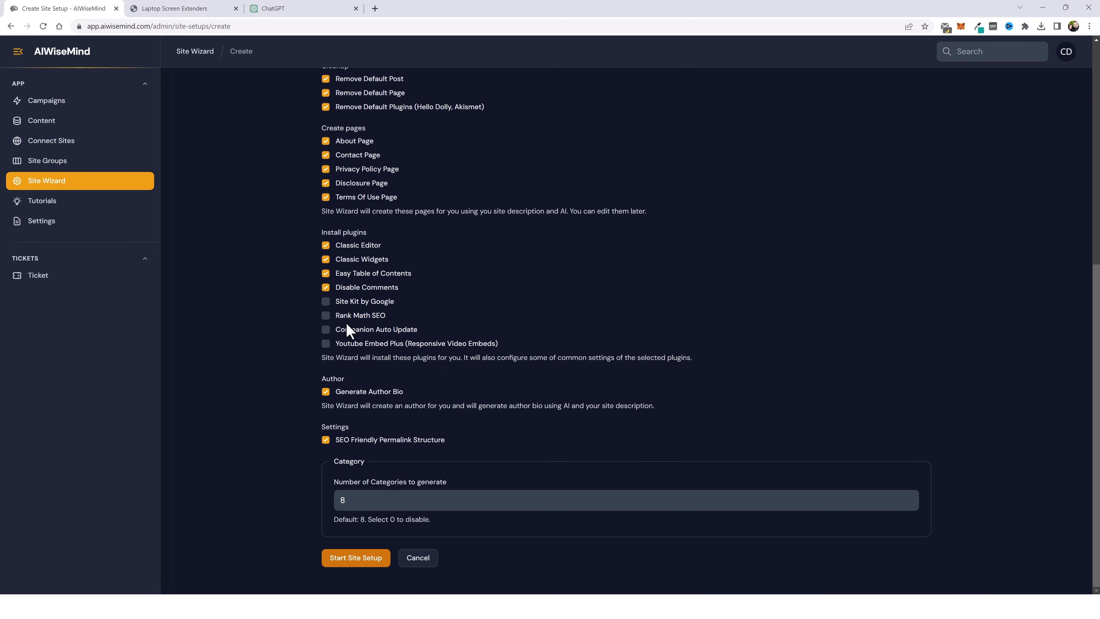
left_click(351, 343)
scroll(510, 536, "up", 6)
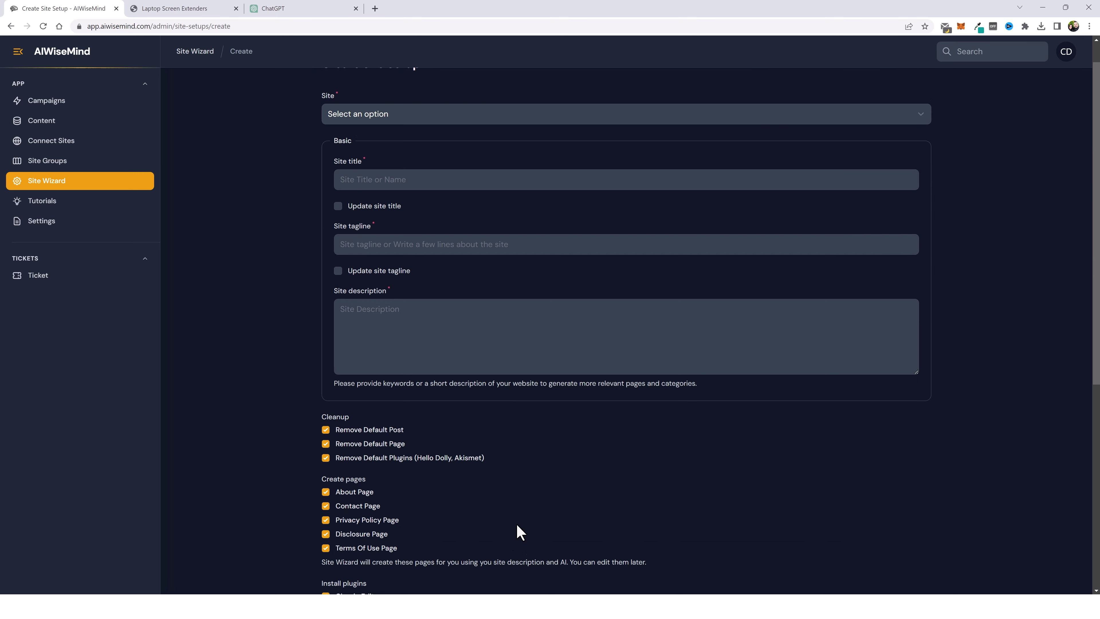
scroll(519, 530, "up", 1)
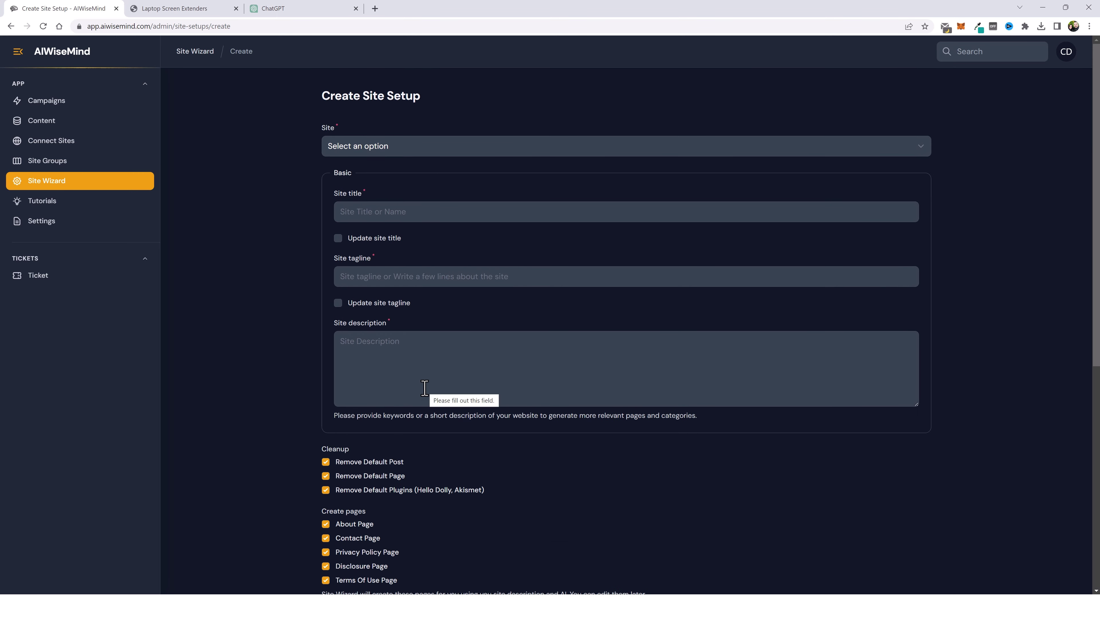
Copy the full Laptop Screen Extenders website description from the ChatGPT reply into the site setup's Site description.
key("ctrl+3")
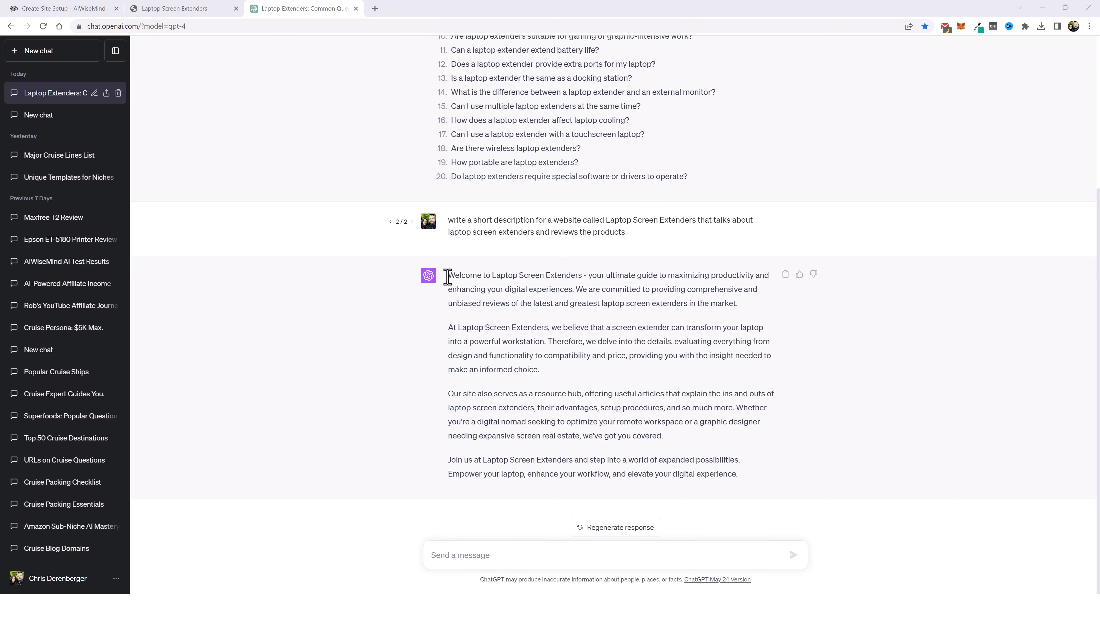
left_click_drag(448, 275, 743, 467)
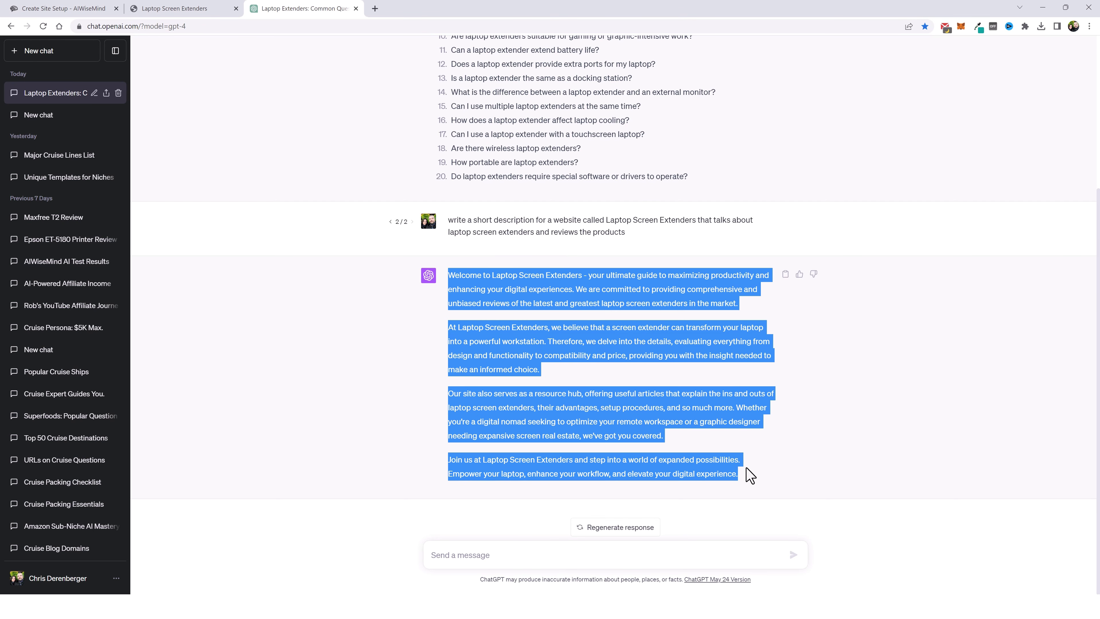
right_click(640, 408)
left_click(666, 422)
key("ctrl+1")
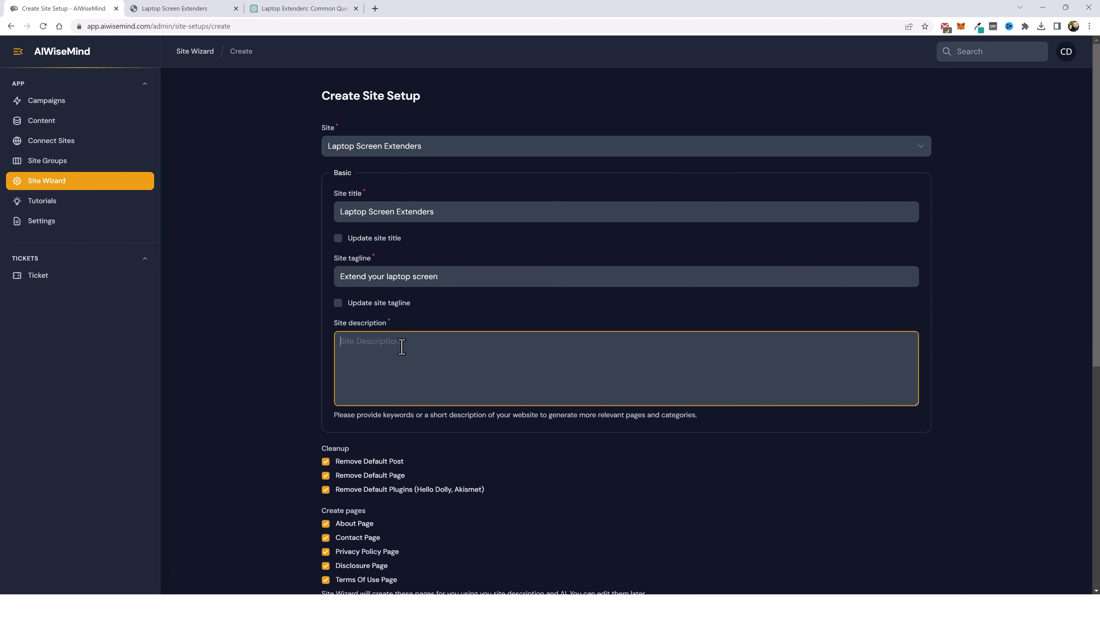
left_click(373, 342)
key("ctrl+v")
scroll(271, 430, "down", 8)
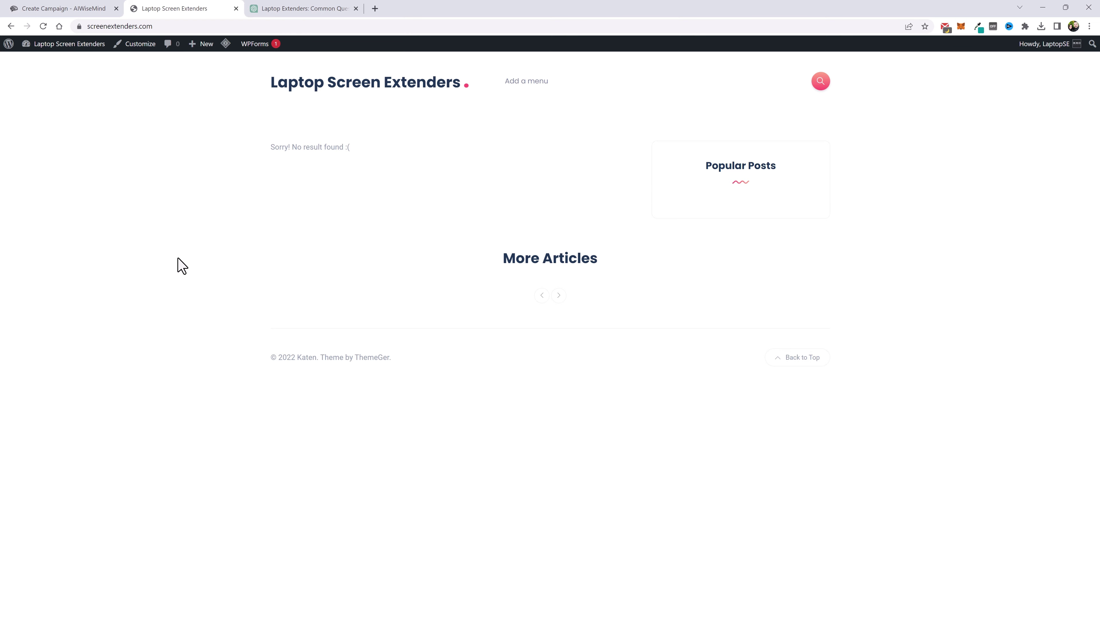
Switch to ChatGPT and copy its whole list of 20 common questions about laptop extenders.
key("ctrl+Tab")
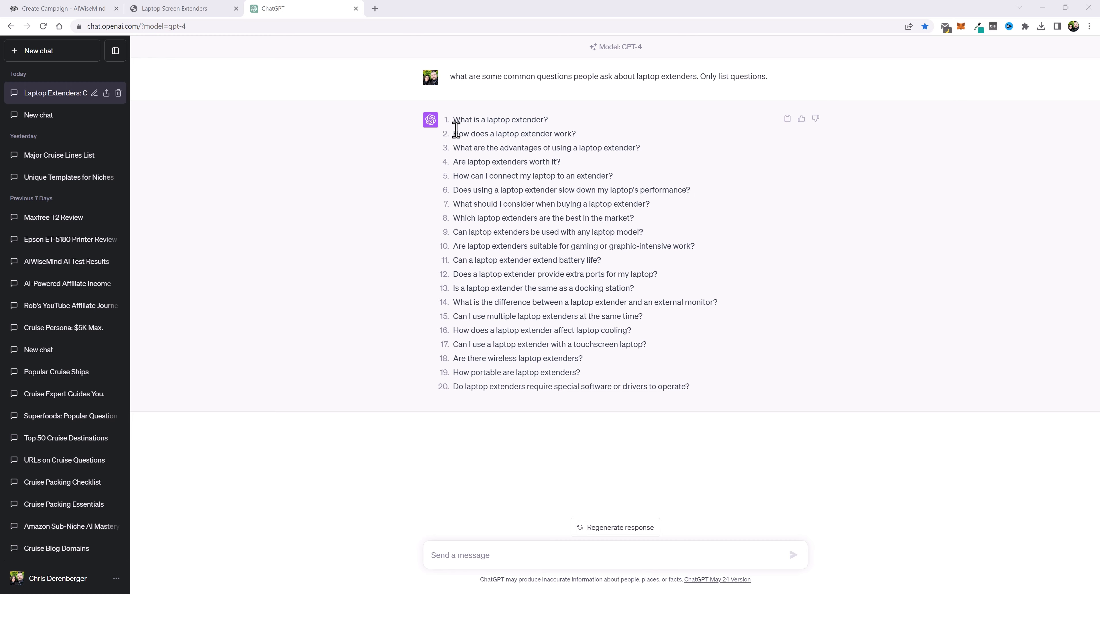
left_click_drag(453, 118, 702, 400)
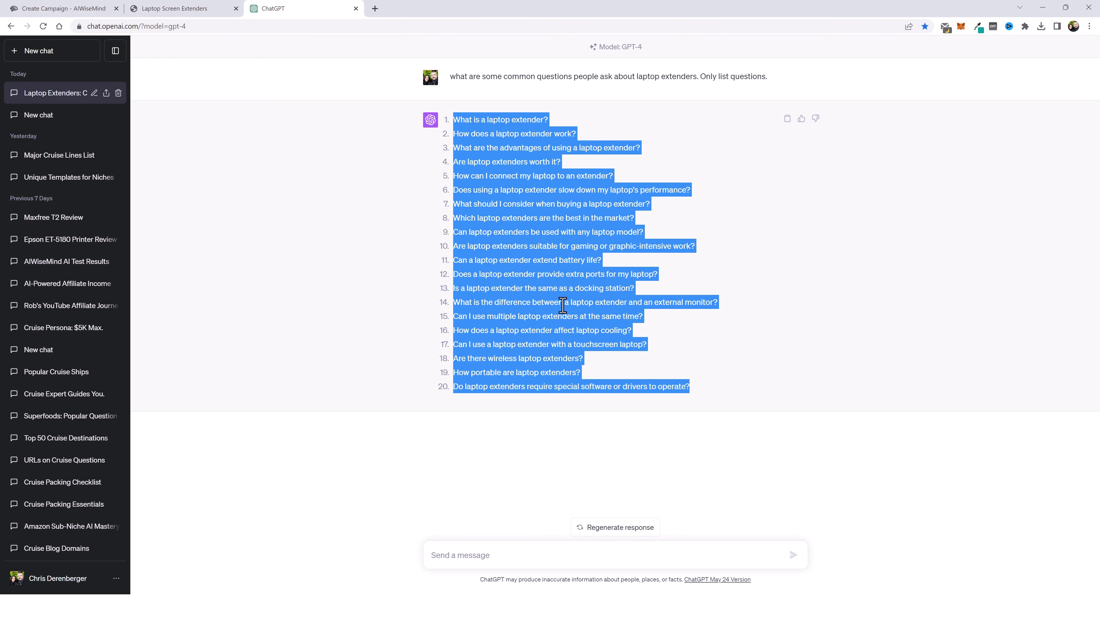
right_click(562, 304)
left_click(580, 314)
Return to the new AIWiseMind campaign and name it "Latptop Screen Extenders - 20 Questions".
key("ctrl+1")
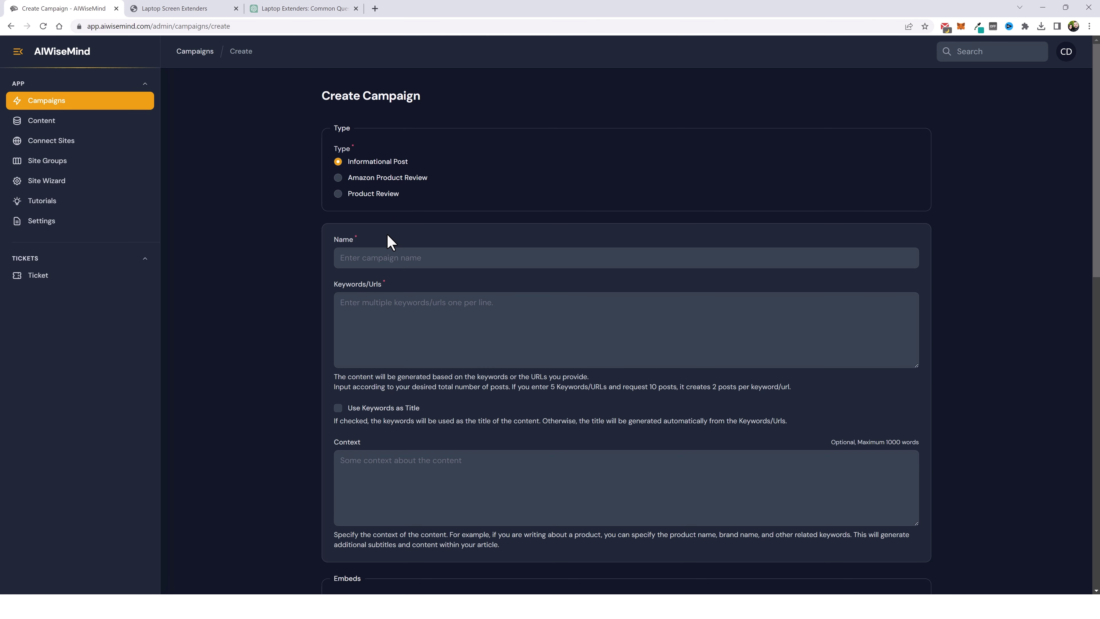
left_click(386, 257)
key("ctrl+v")
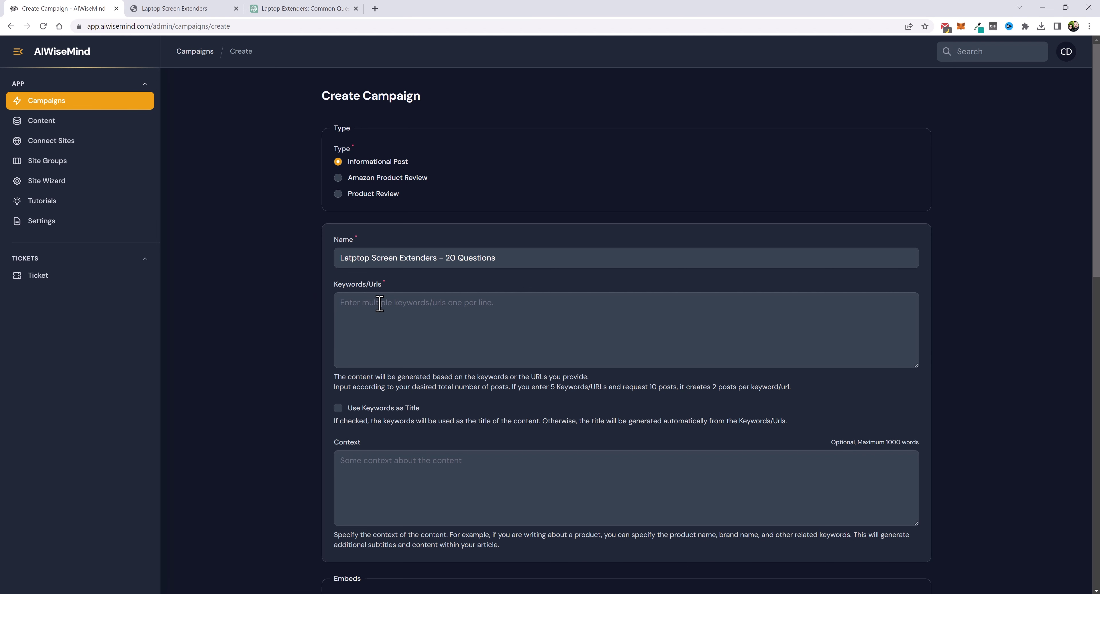
Paste the 20 copied questions as the campaign's keywords and enable Use Keywords as Title.
left_click(370, 302)
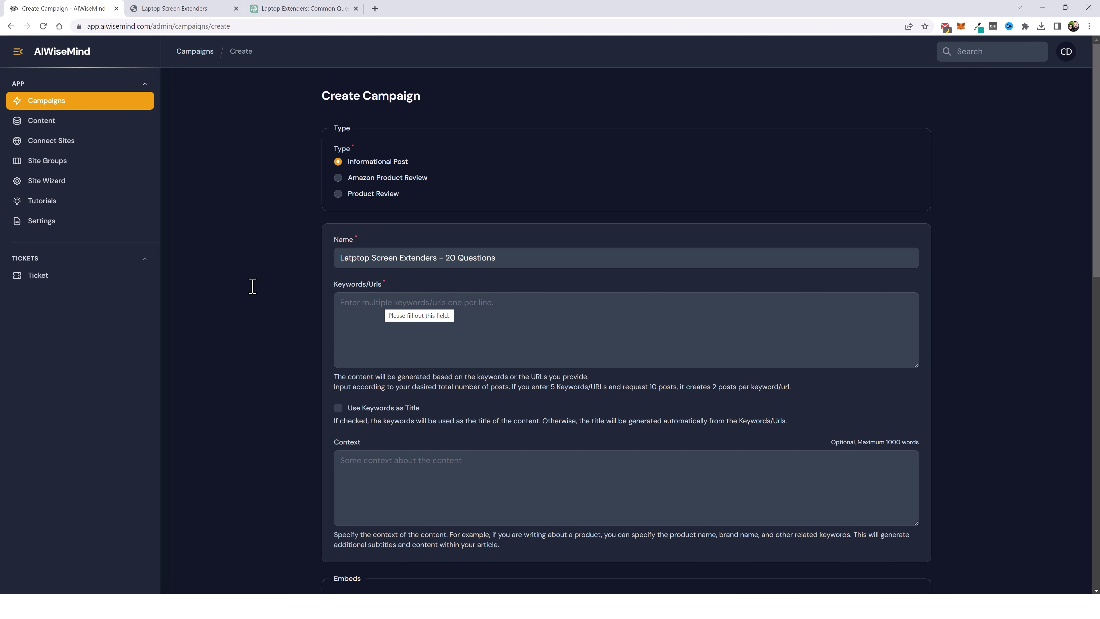
key("ctrl+v")
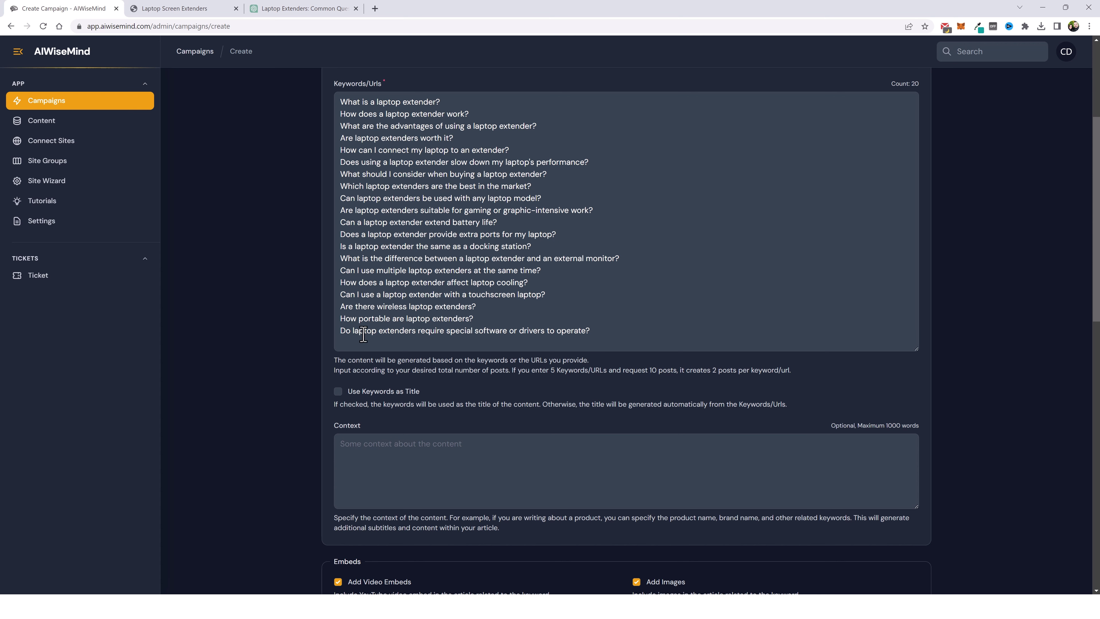
left_click(338, 392)
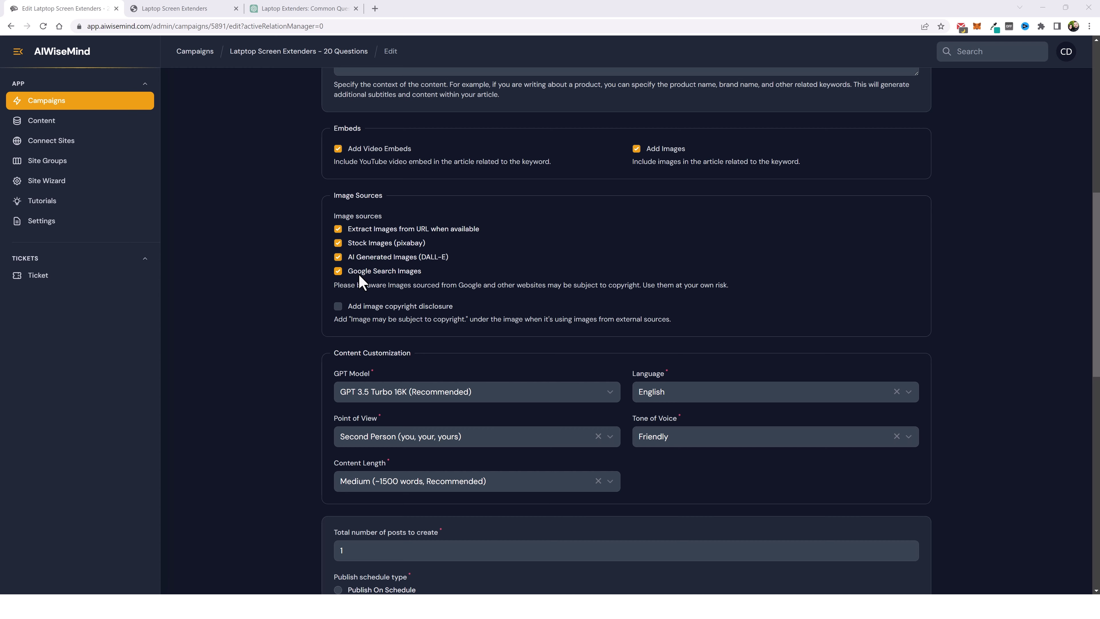
Disable the Google Search Images, Stock Images (pixabay) and AI Generated Images (DALL-E) sources for the campaign.
left_click(338, 271)
left_click(342, 245)
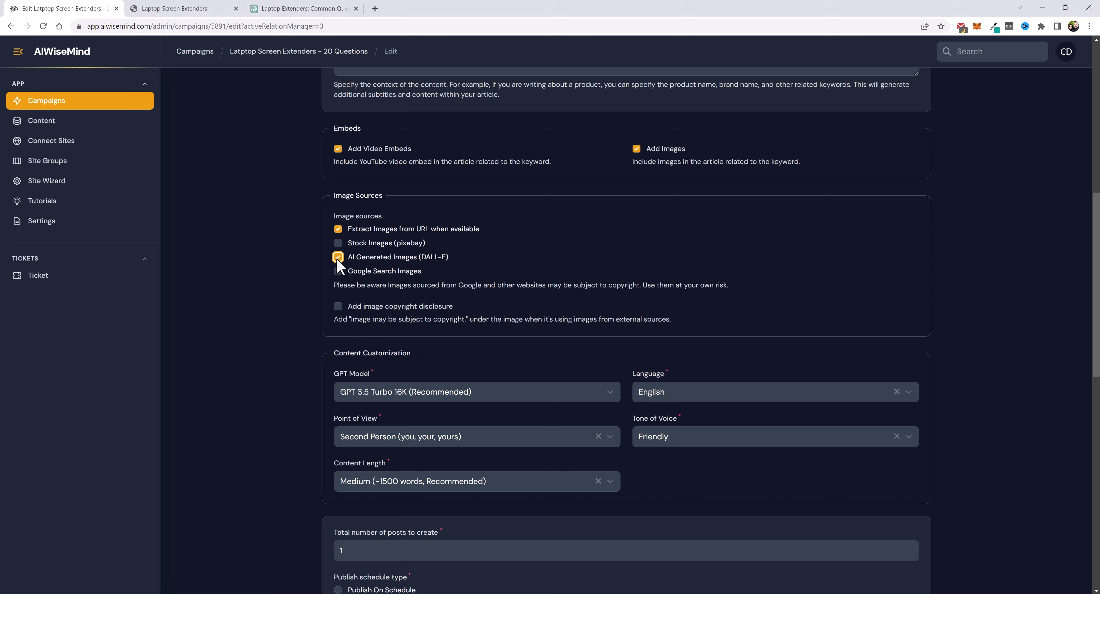
left_click(337, 257)
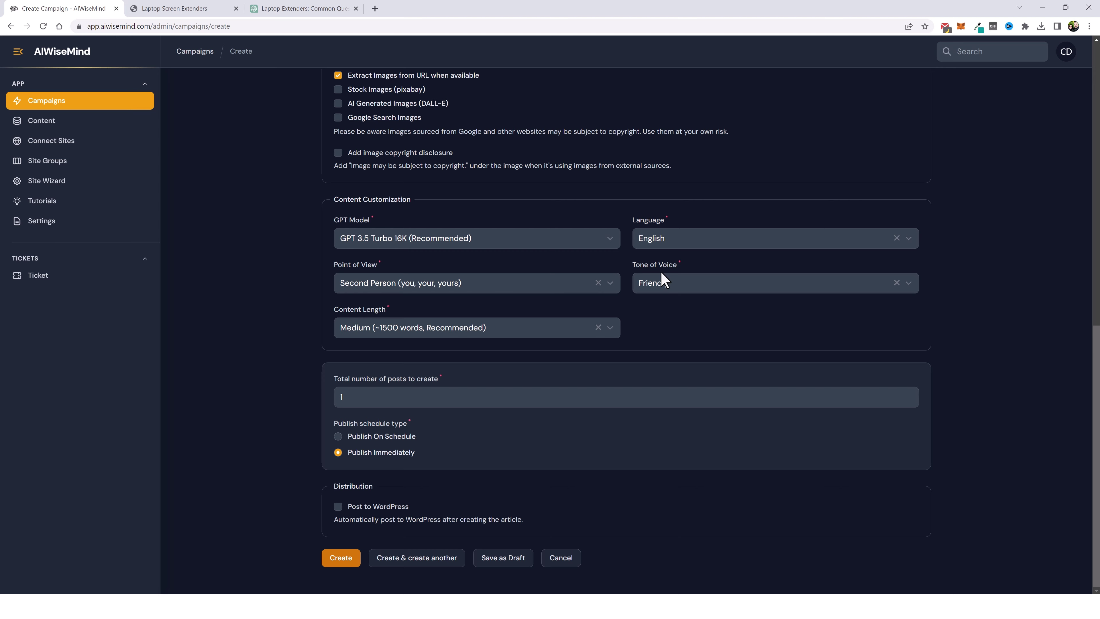
Set the campaign's tone of voice to Conversational.
left_click(672, 289)
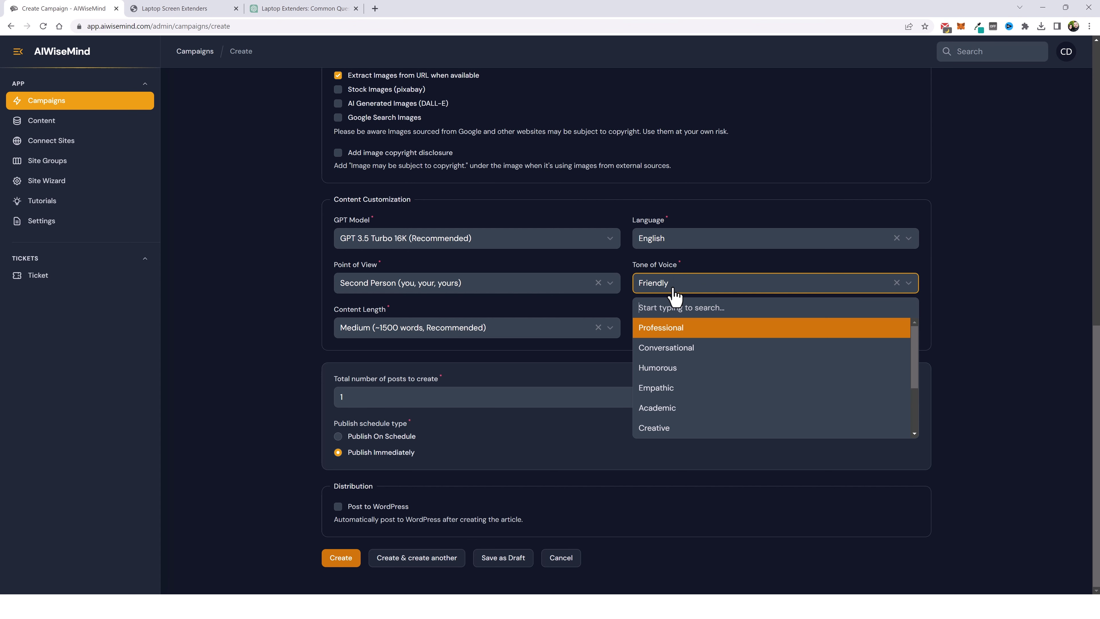
left_click(676, 356)
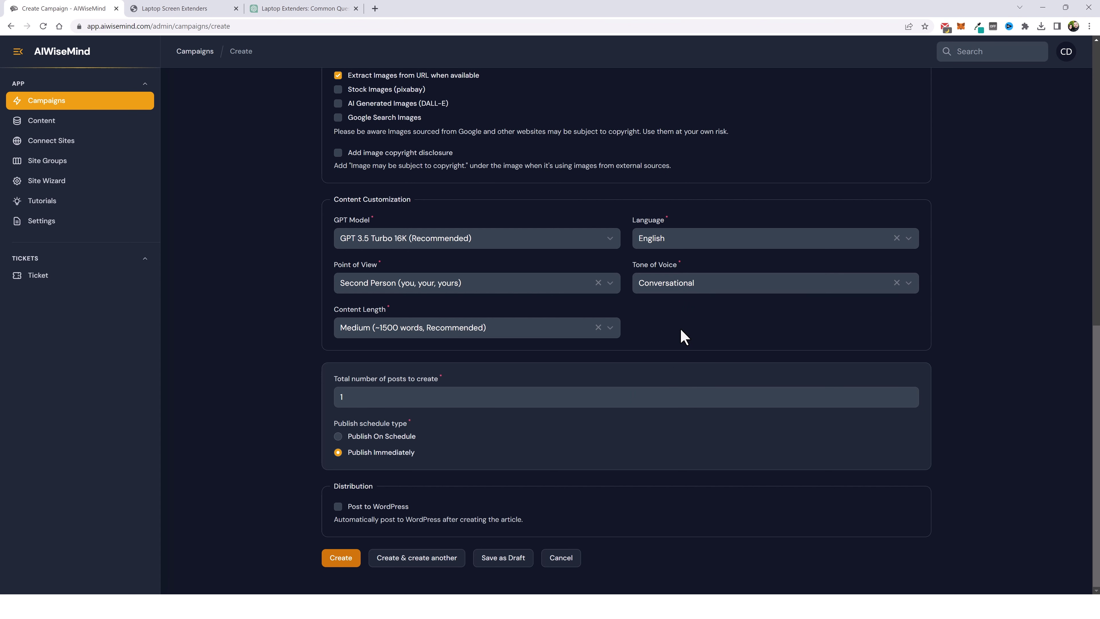
Examine the campaign's Language, Point of View and Content Length options, keeping English, Second Person and Medium.
left_click(769, 243)
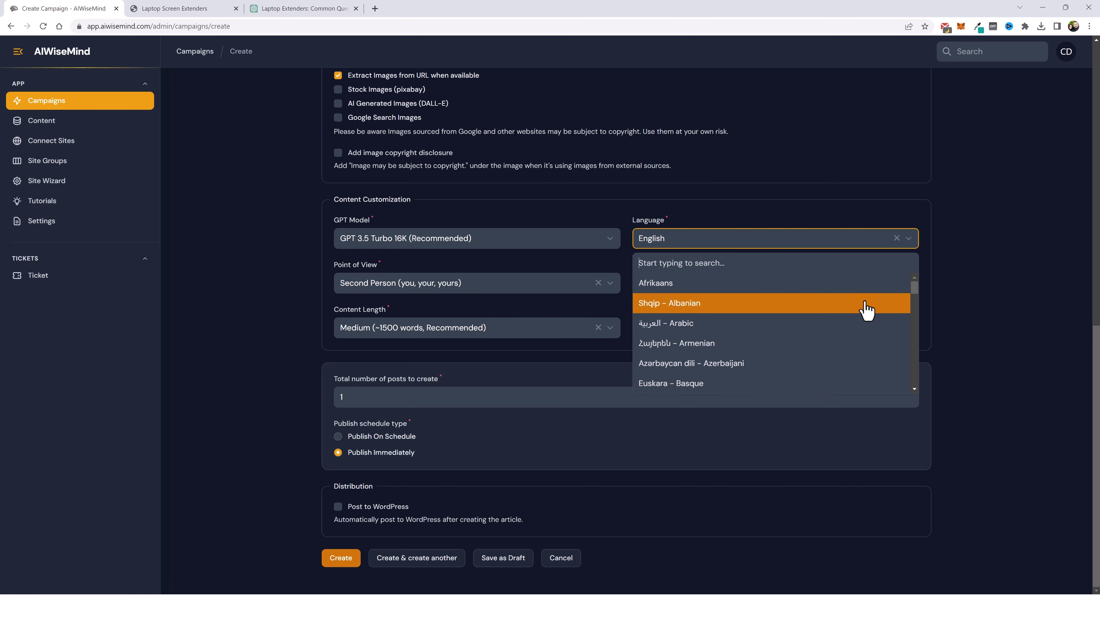
left_click_drag(915, 289, 904, 371)
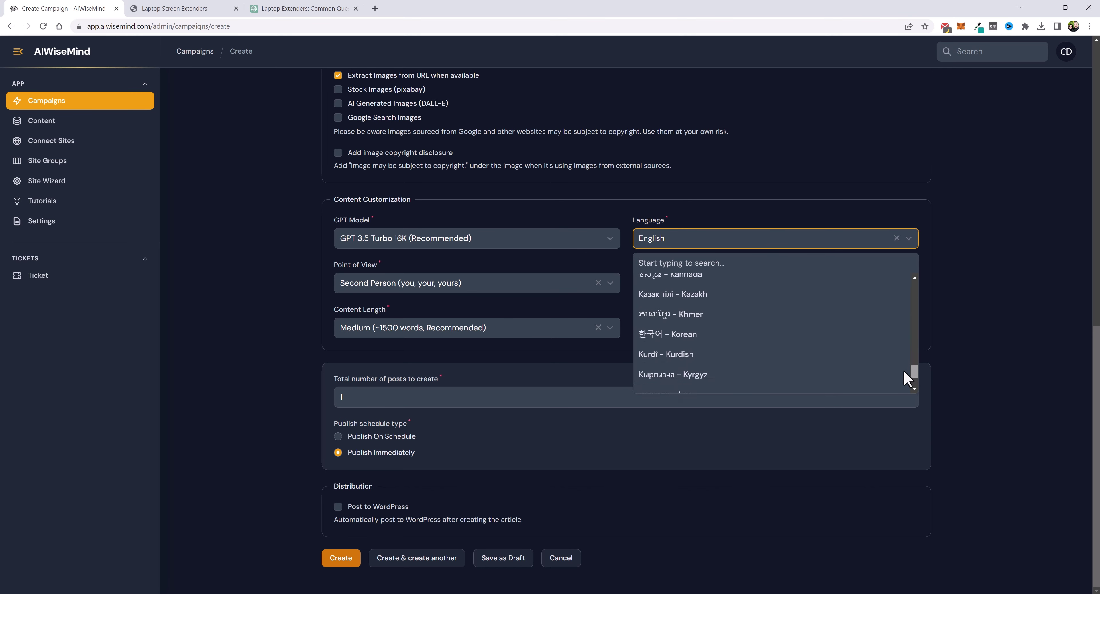
left_click(782, 208)
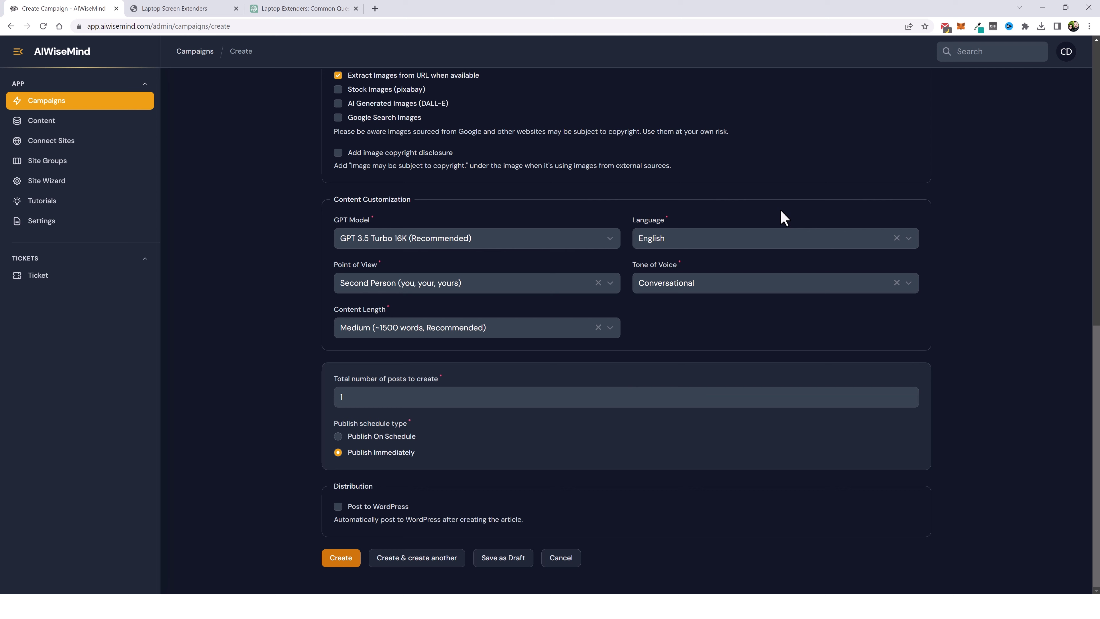
left_click(552, 286)
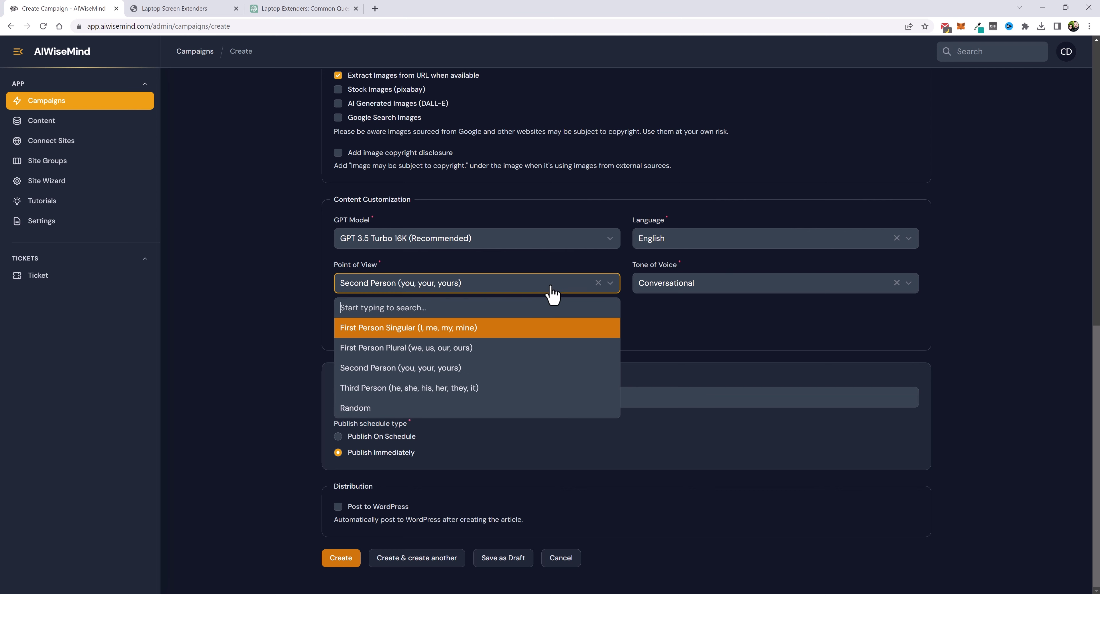
left_click(553, 367)
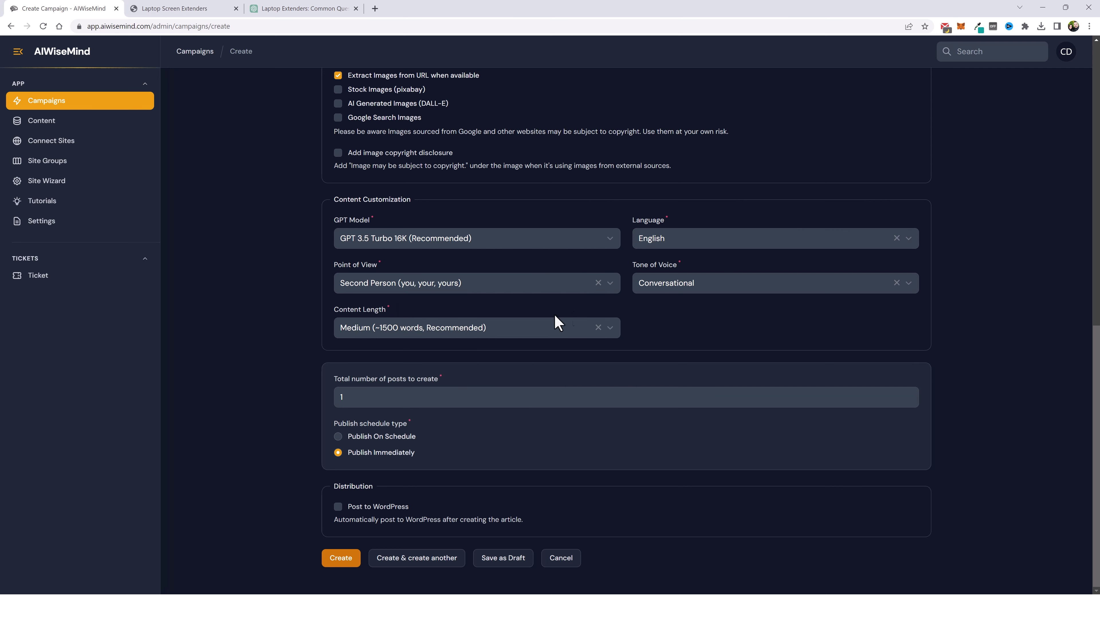
left_click(482, 332)
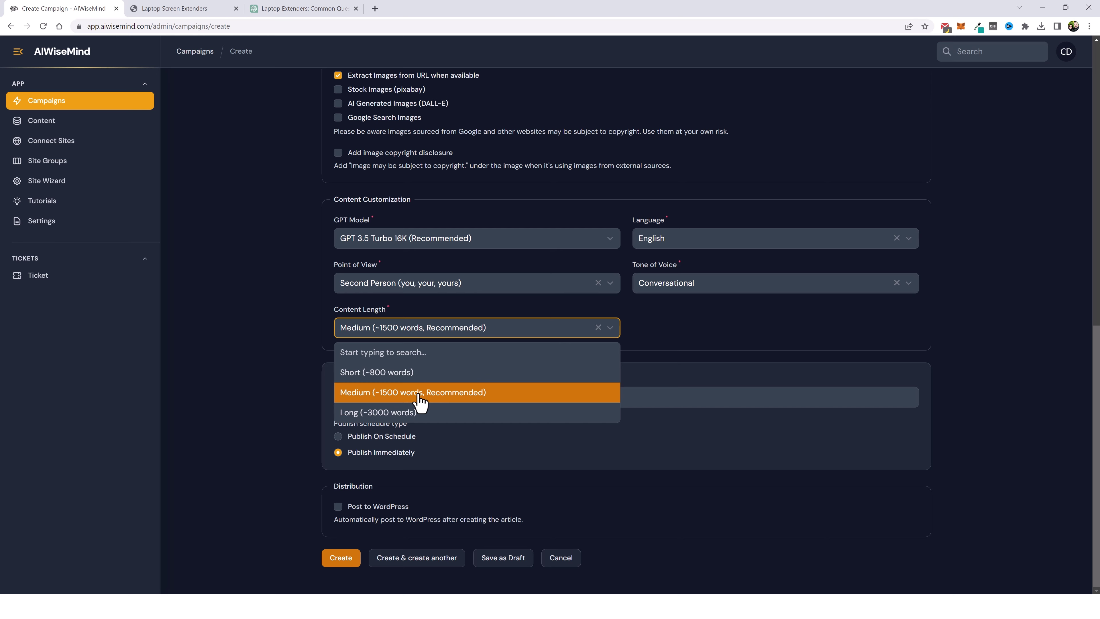
left_click(649, 337)
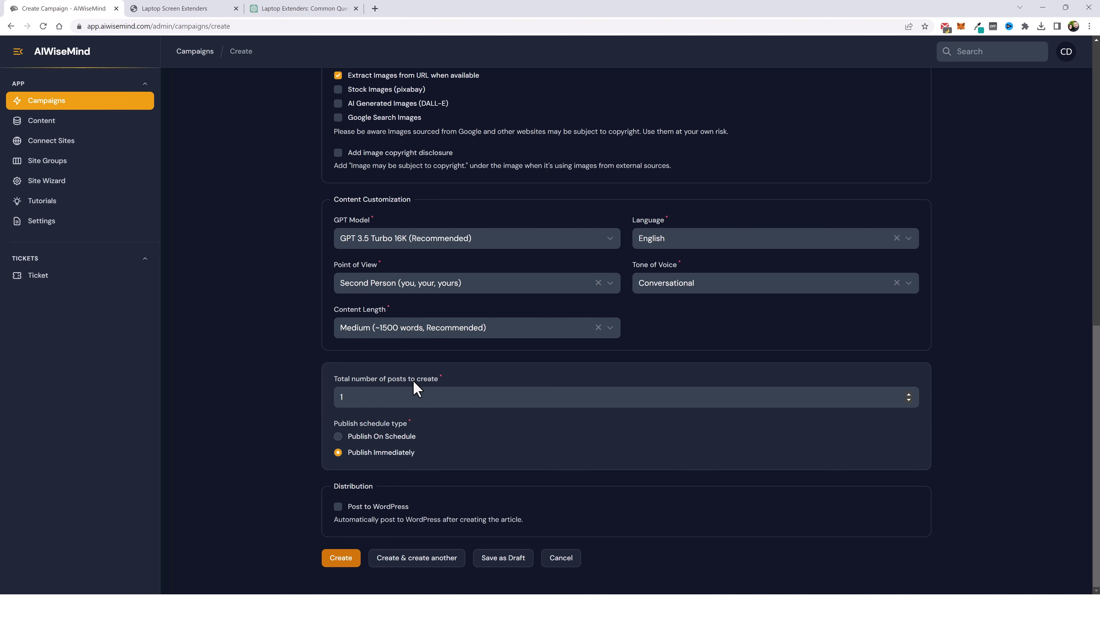
Check the keyword count and set the total number of posts to create to 20.
scroll(295, 372, "up", 15)
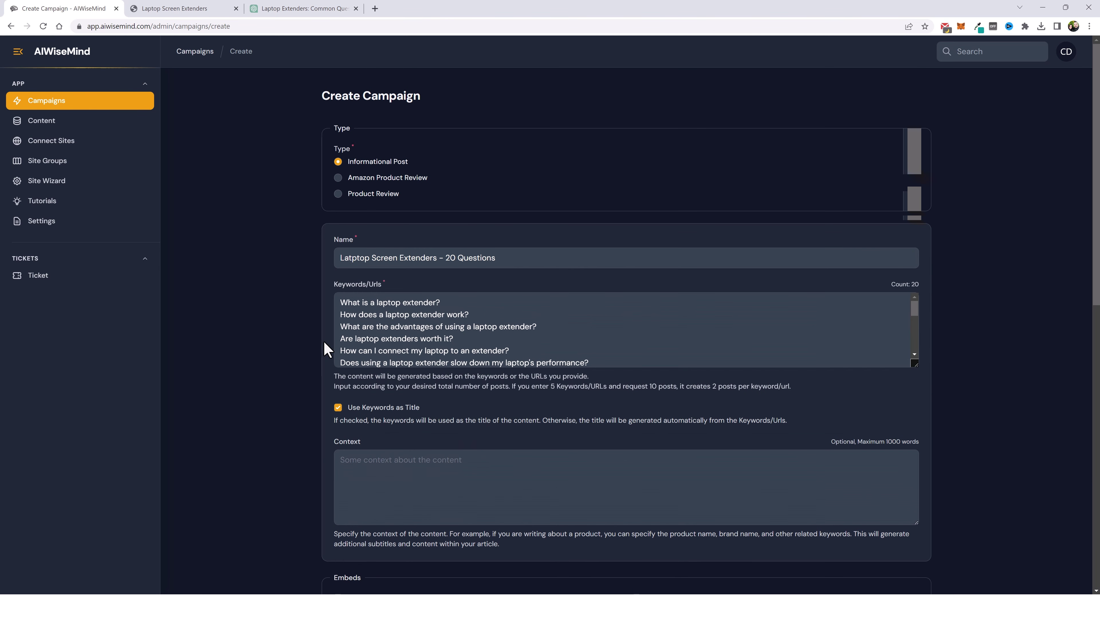
scroll(277, 442, "down", 1)
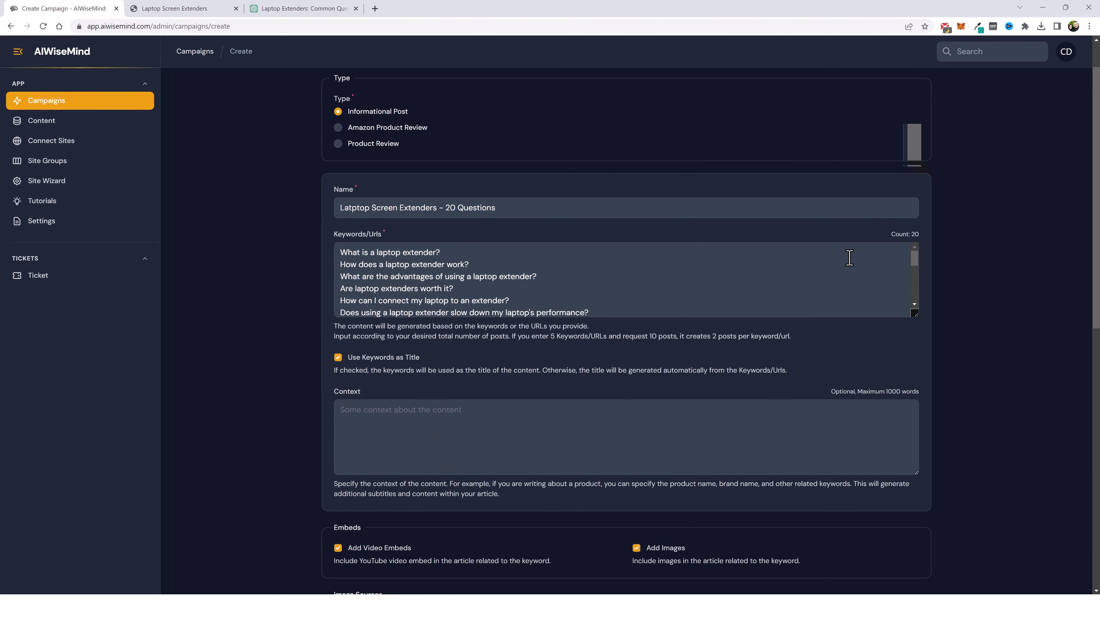
left_click_drag(888, 234, 920, 234)
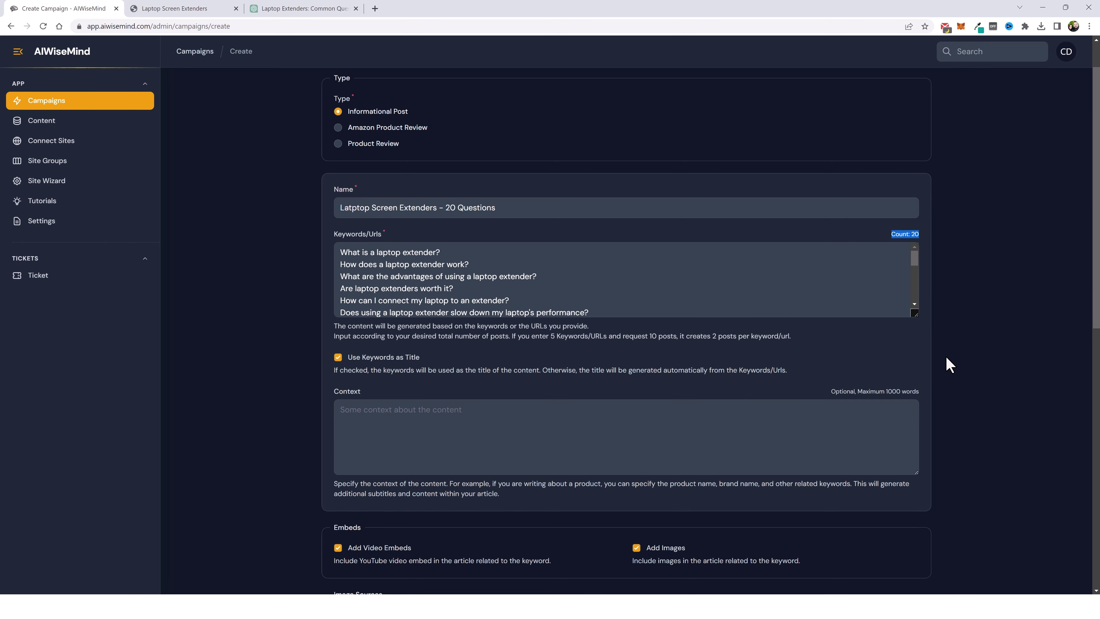
scroll(935, 389, "down", 10)
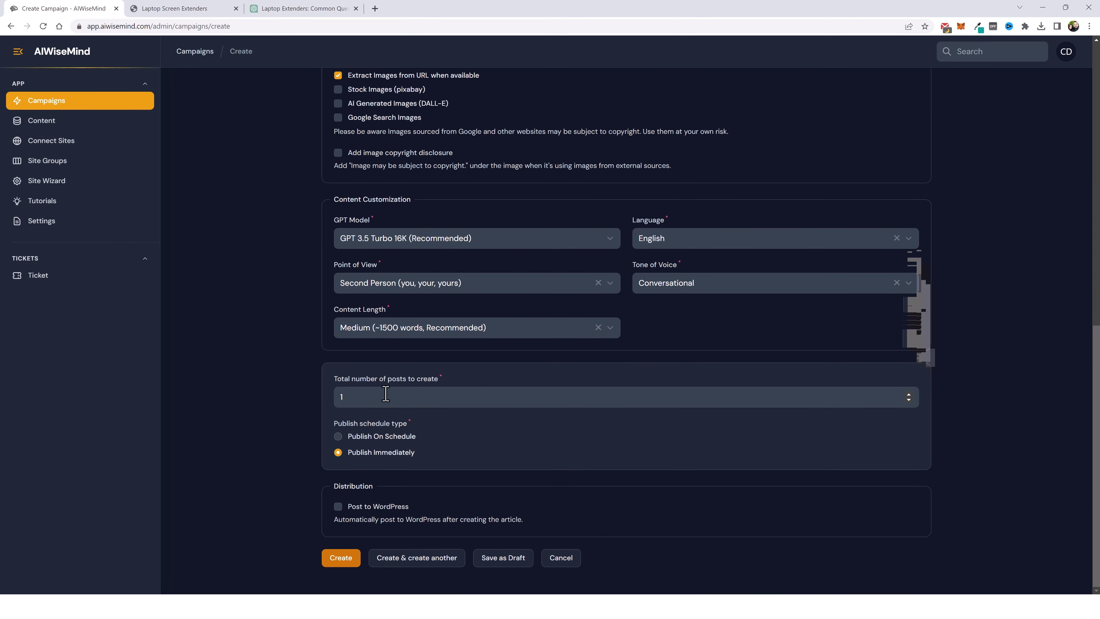
left_click(343, 396)
key("BackSpace")
type("20")
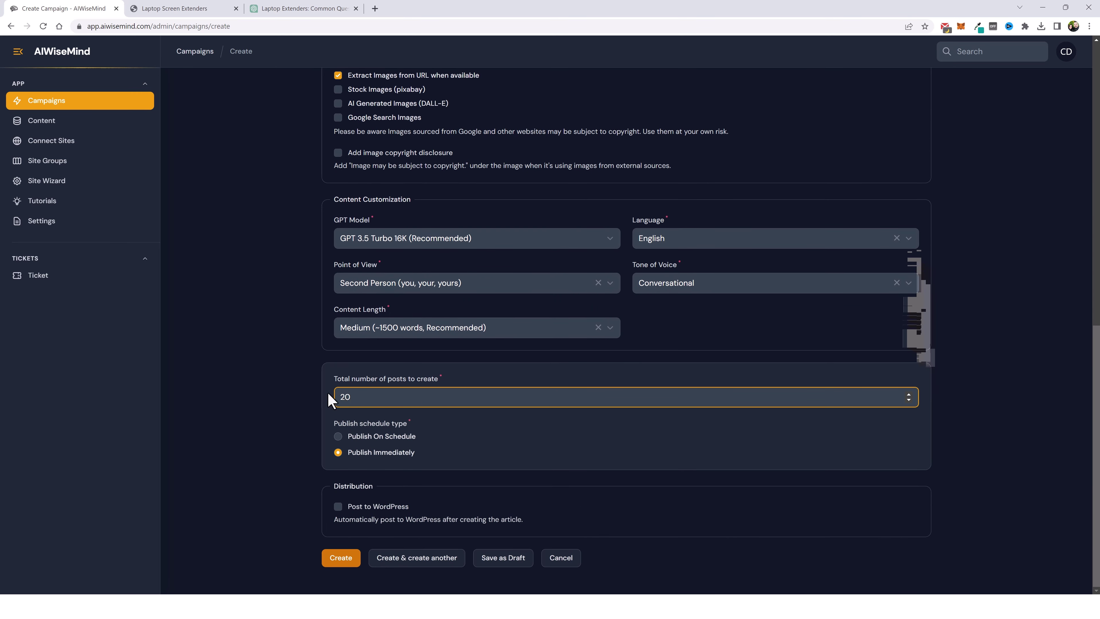
scroll(356, 344, "up", 10)
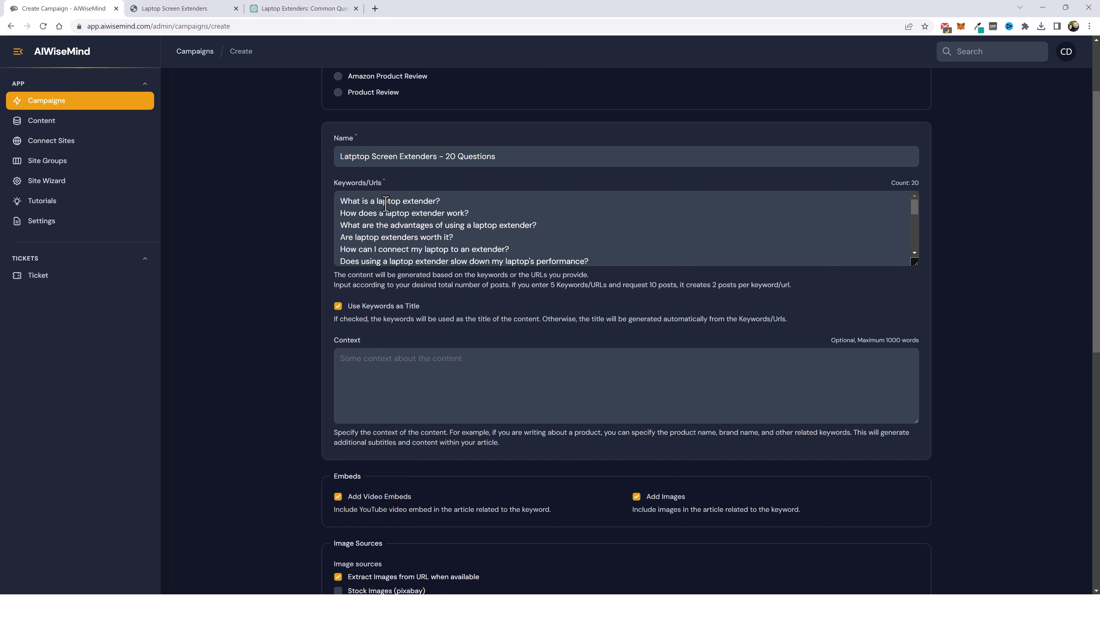
scroll(299, 459, "down", 10)
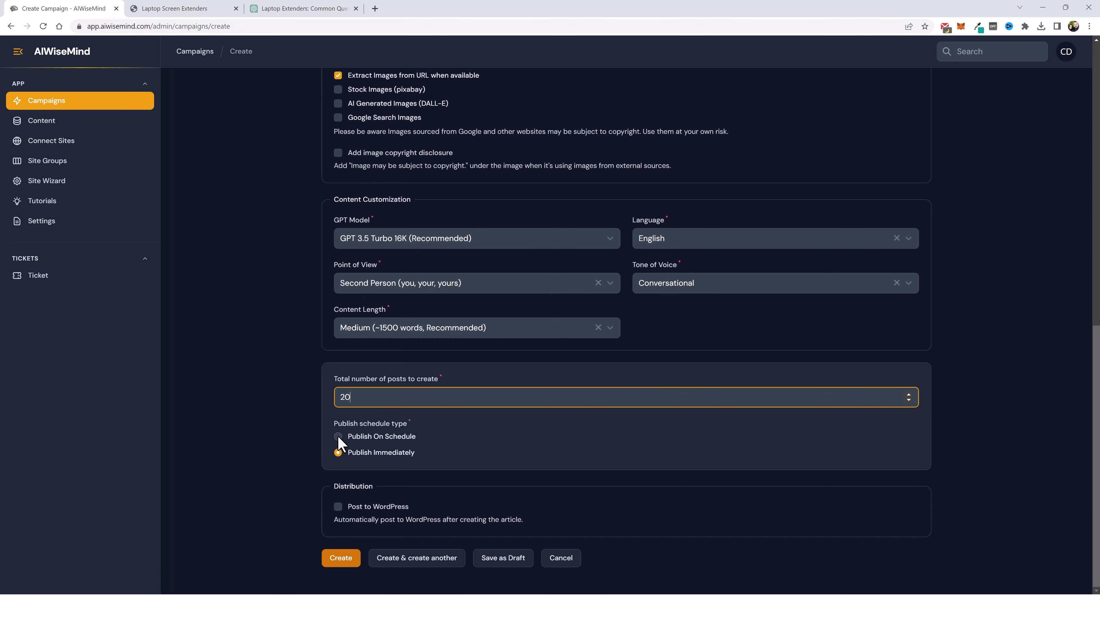
Try Publish On Schedule, examine its posting interval options, and return the schedule type to Publish Immediately.
left_click(338, 436)
scroll(282, 476, "down", 2)
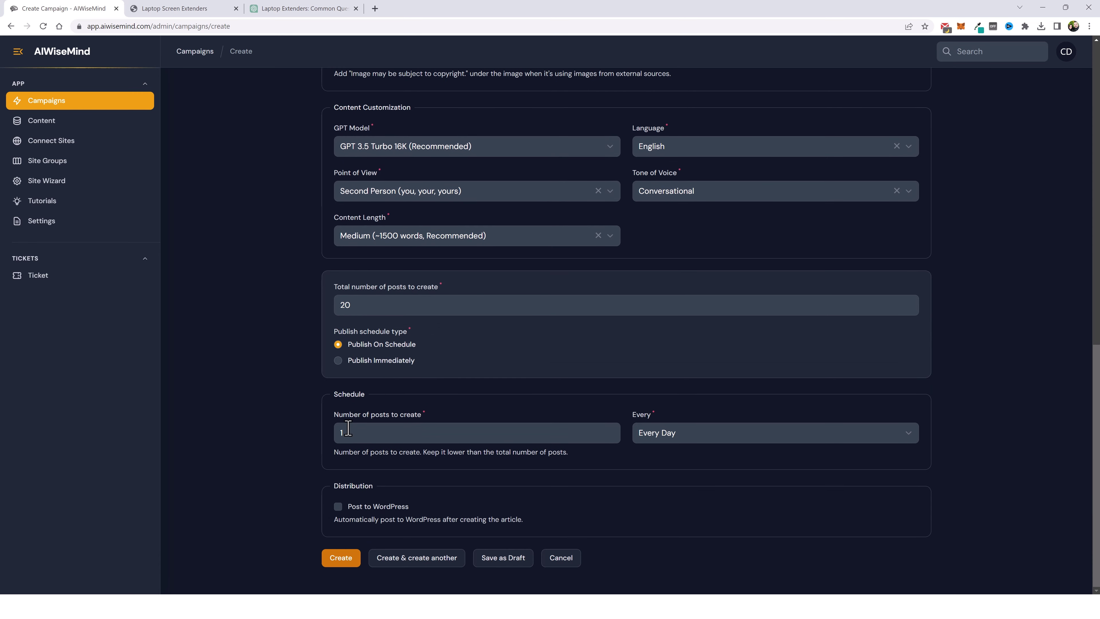
left_click(865, 432)
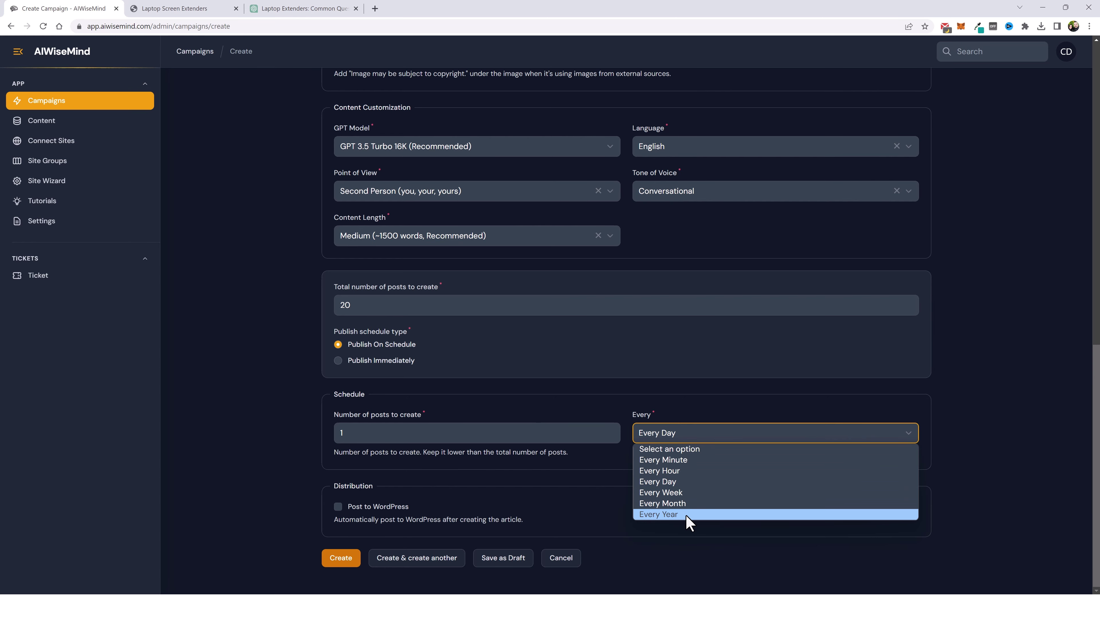
left_click(615, 411)
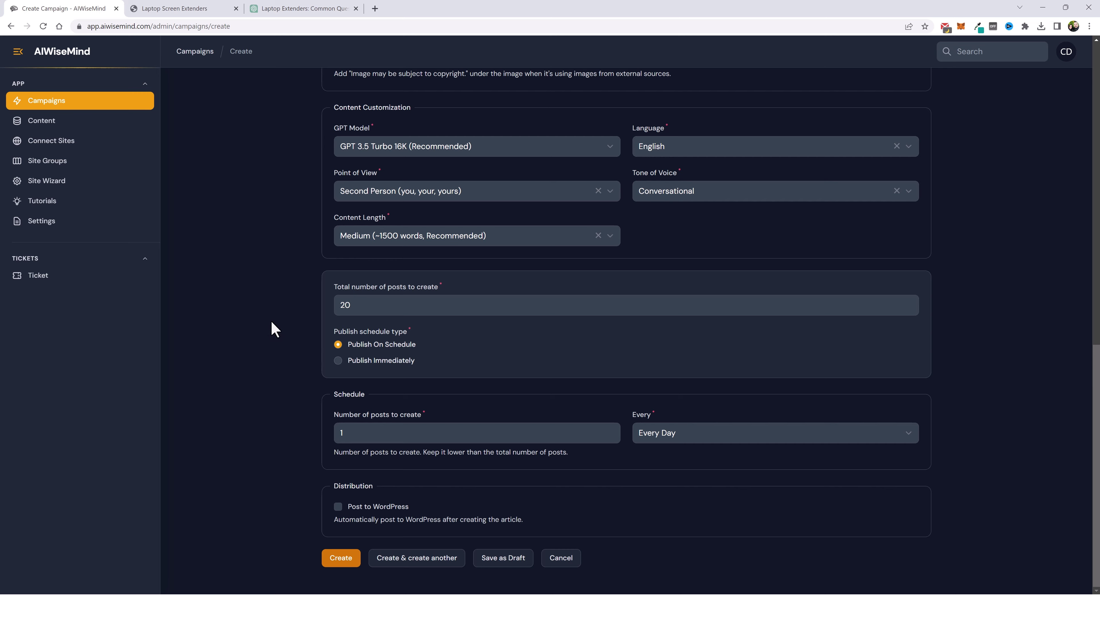
left_click(337, 360)
Enable Post to WordPress for the Laptop Screen Extenders site, keeping the post status as Publish.
left_click(337, 507)
scroll(346, 434, "down", 5)
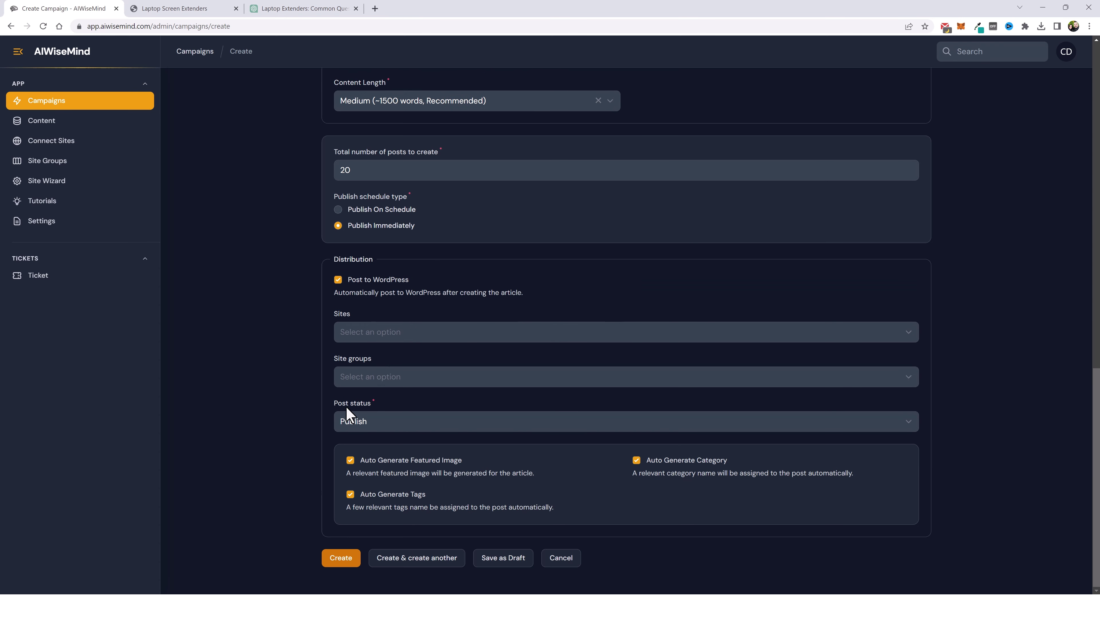
left_click(383, 332)
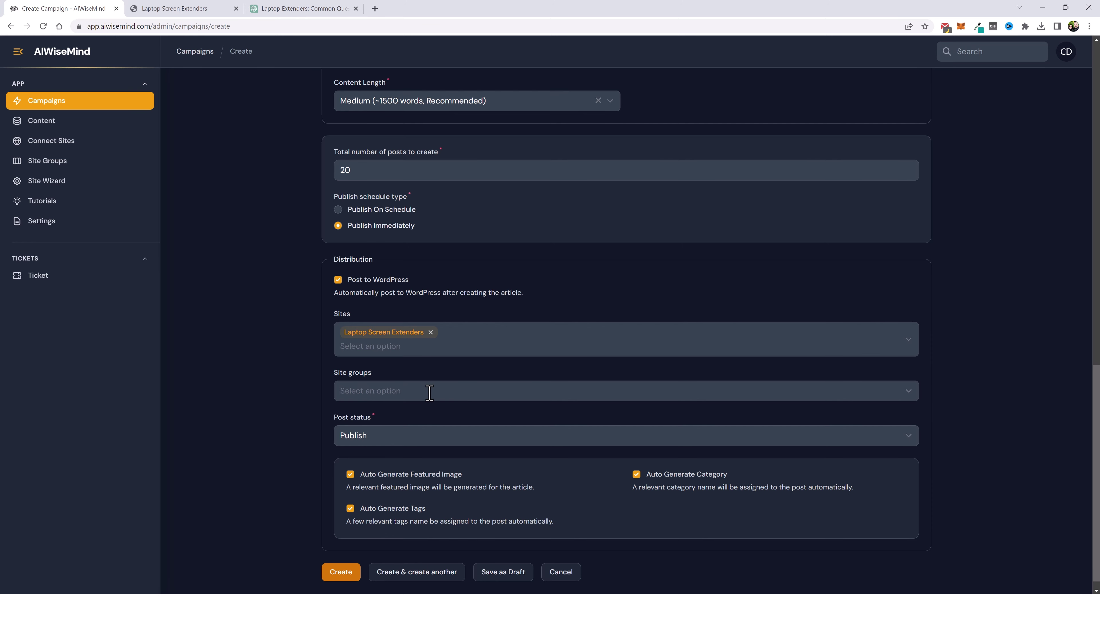
scroll(427, 407, "down", 1)
left_click(388, 419)
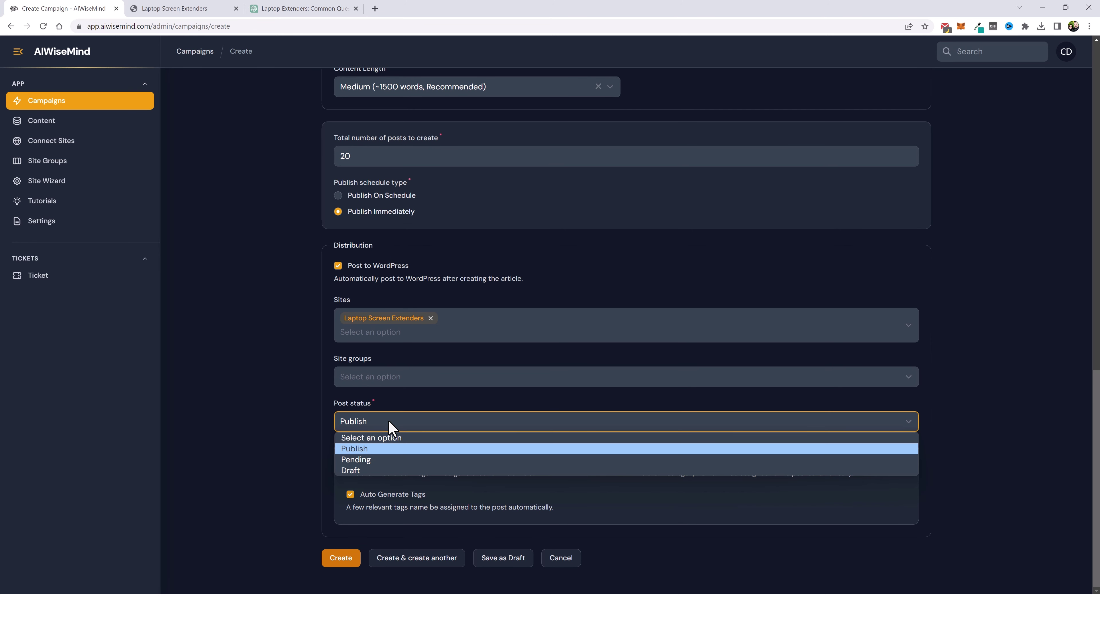
left_click(406, 407)
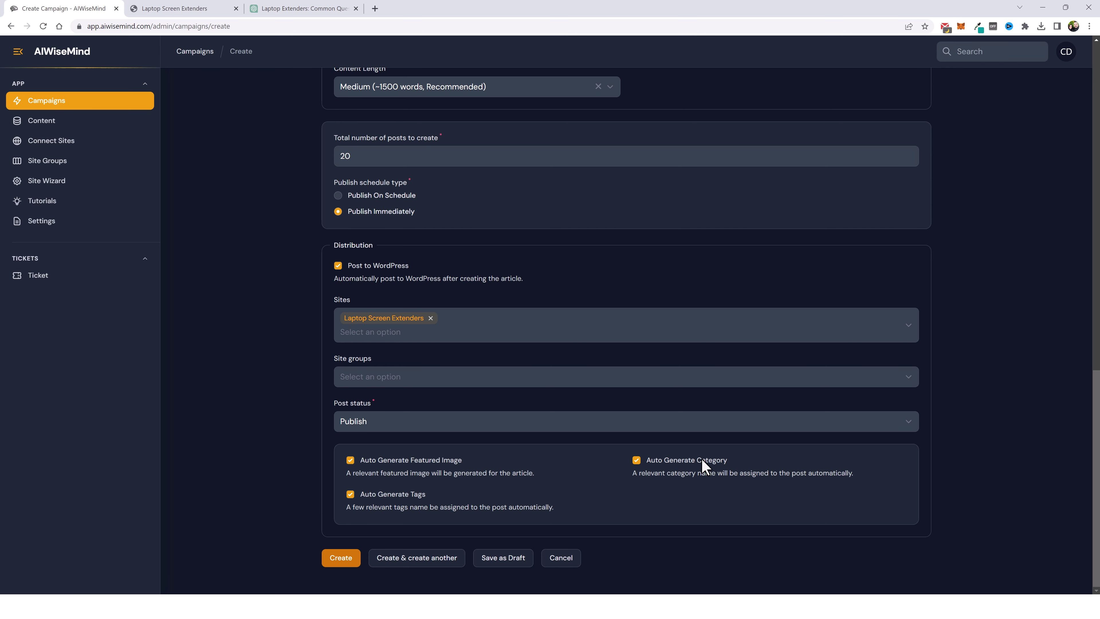
Disable Auto Generate Category for the campaign and check which categories can be chosen manually.
left_click(636, 460)
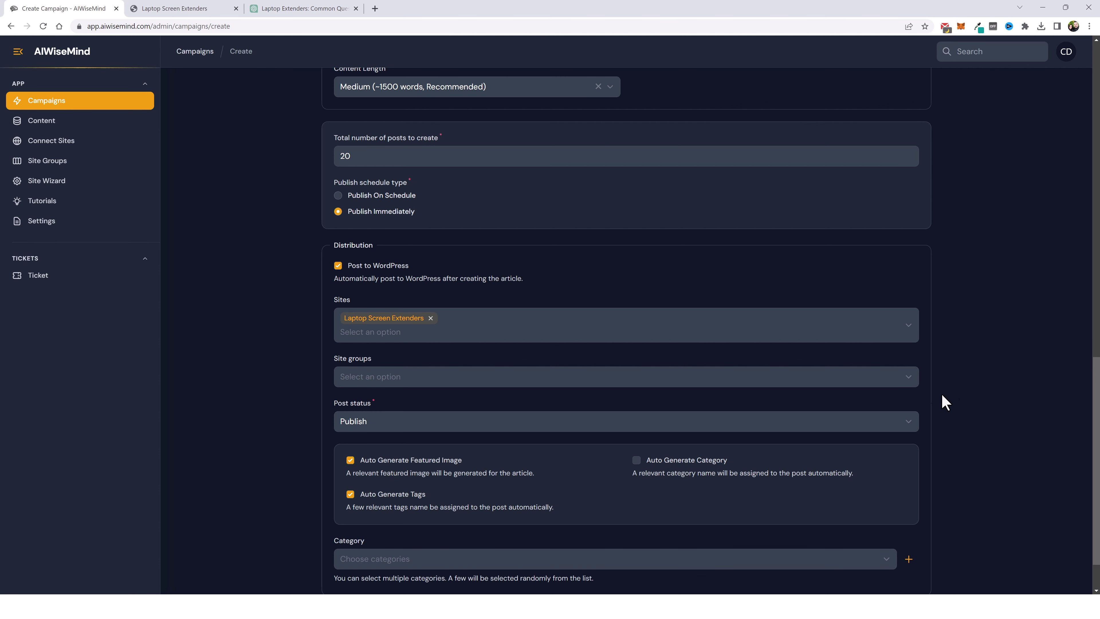
scroll(606, 481, "down", 2)
left_click(441, 500)
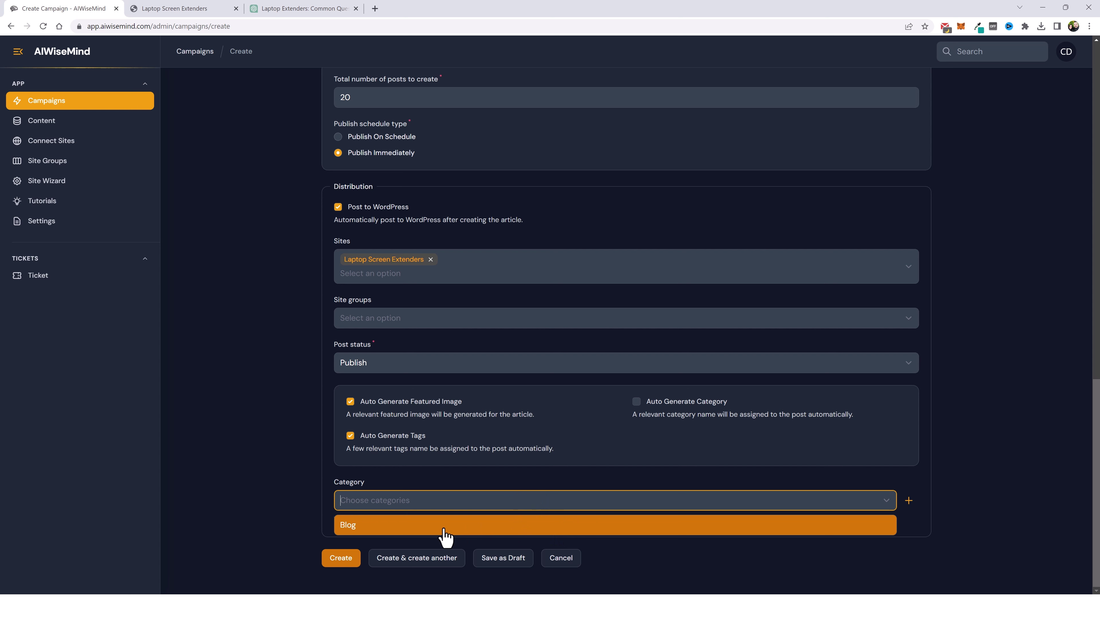
left_click(975, 413)
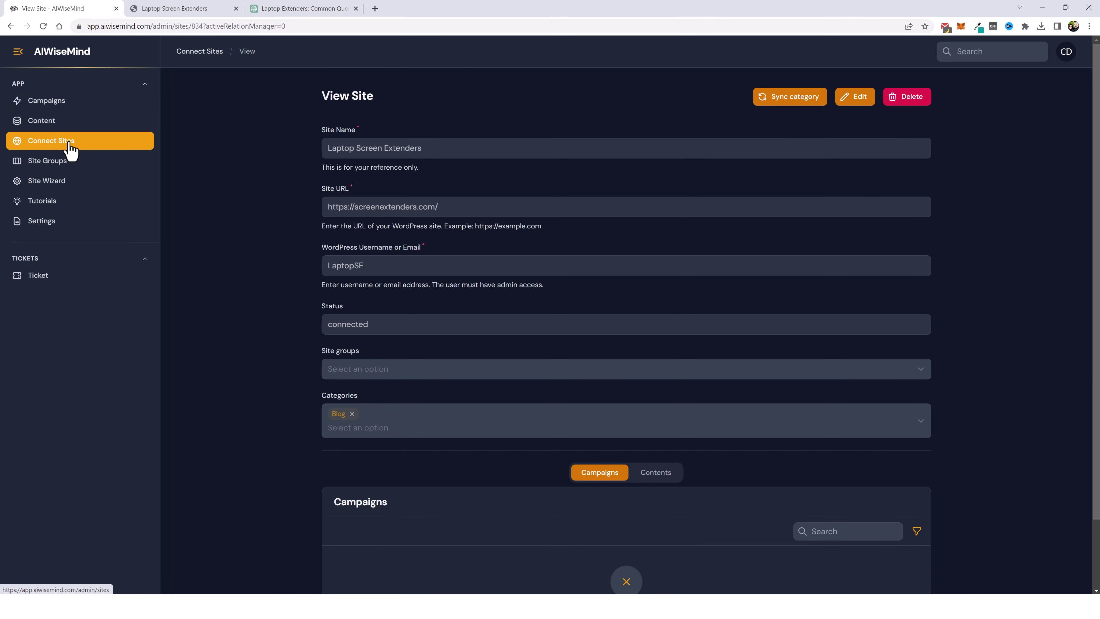
Sync the connected Laptop Screen Extenders site's categories and review the category choices in the 20 Questions campaign.
left_click_drag(440, 208, 327, 219)
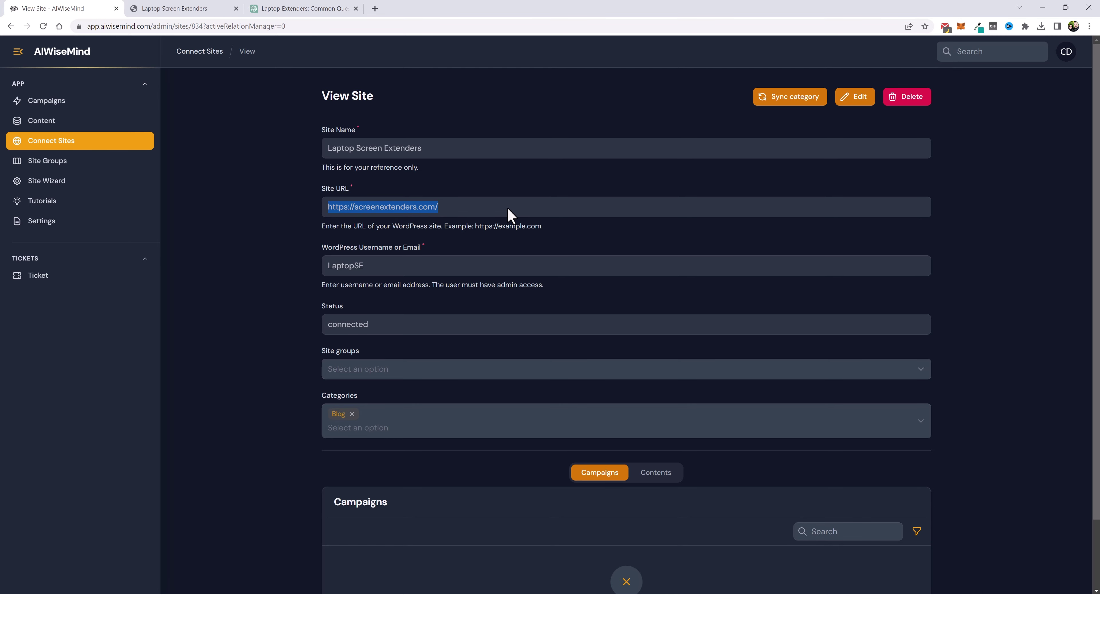
left_click(800, 106)
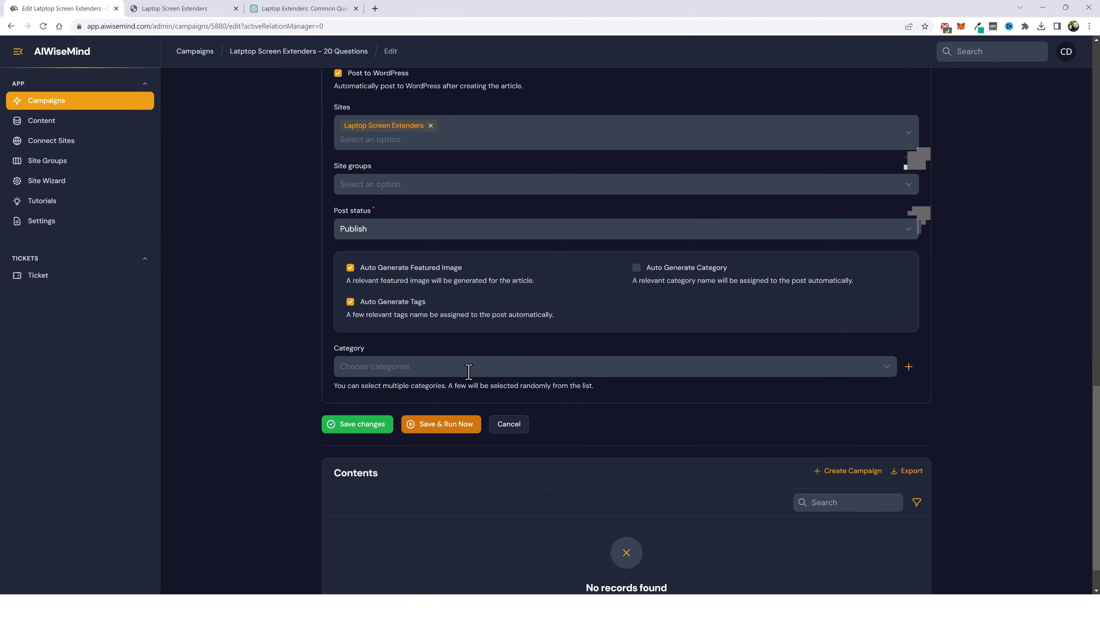
left_click(469, 367)
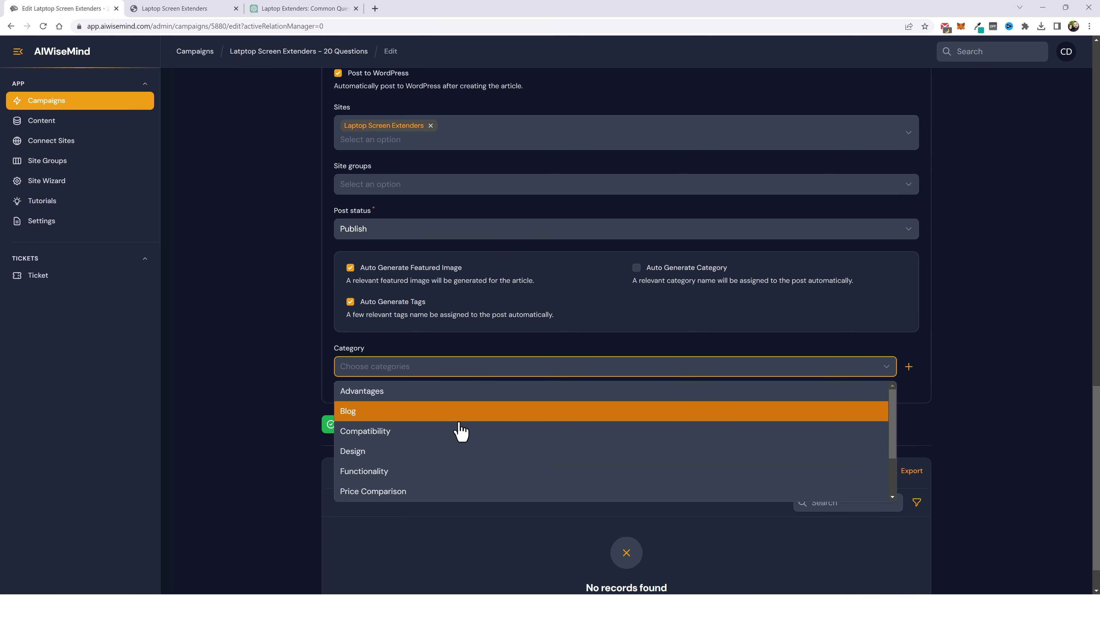
scroll(456, 433, "down", 2)
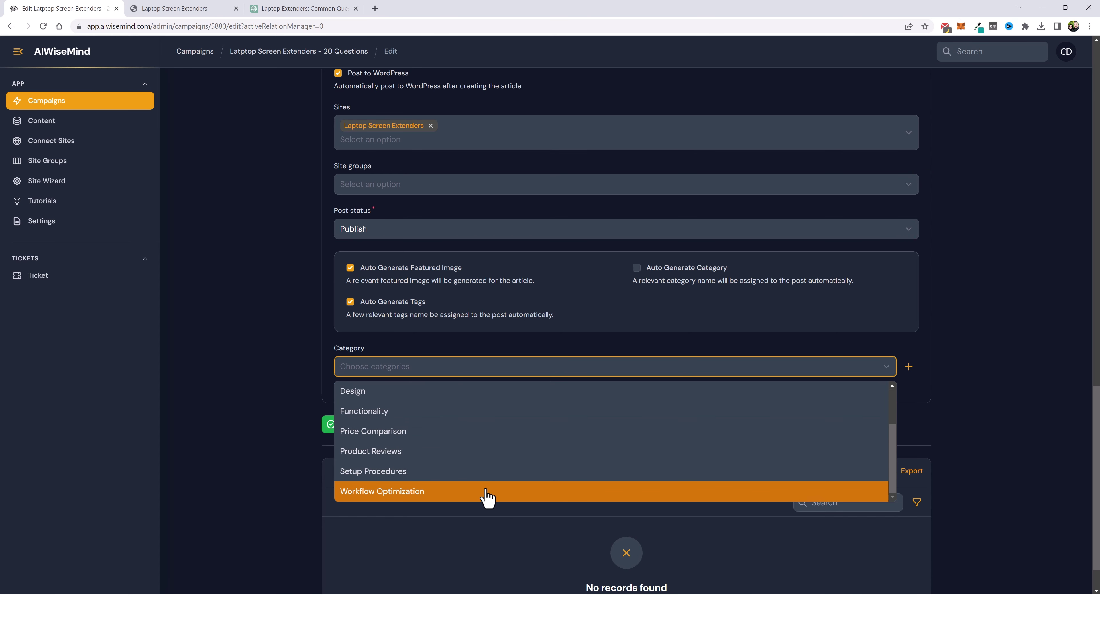
scroll(486, 455, "up", 2)
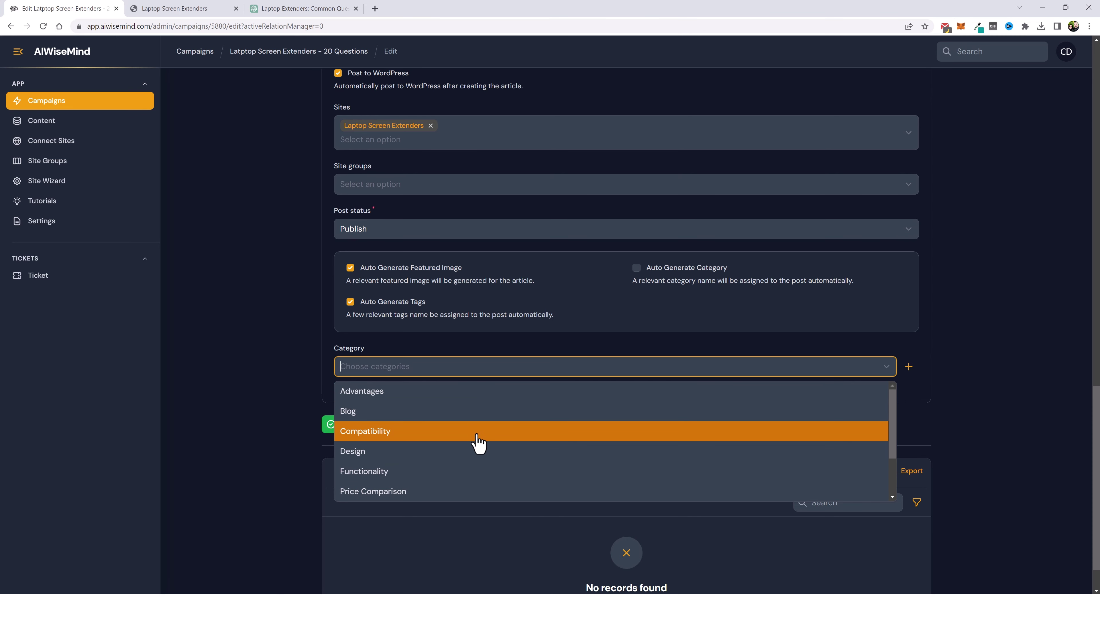
scroll(479, 442, "down", 2)
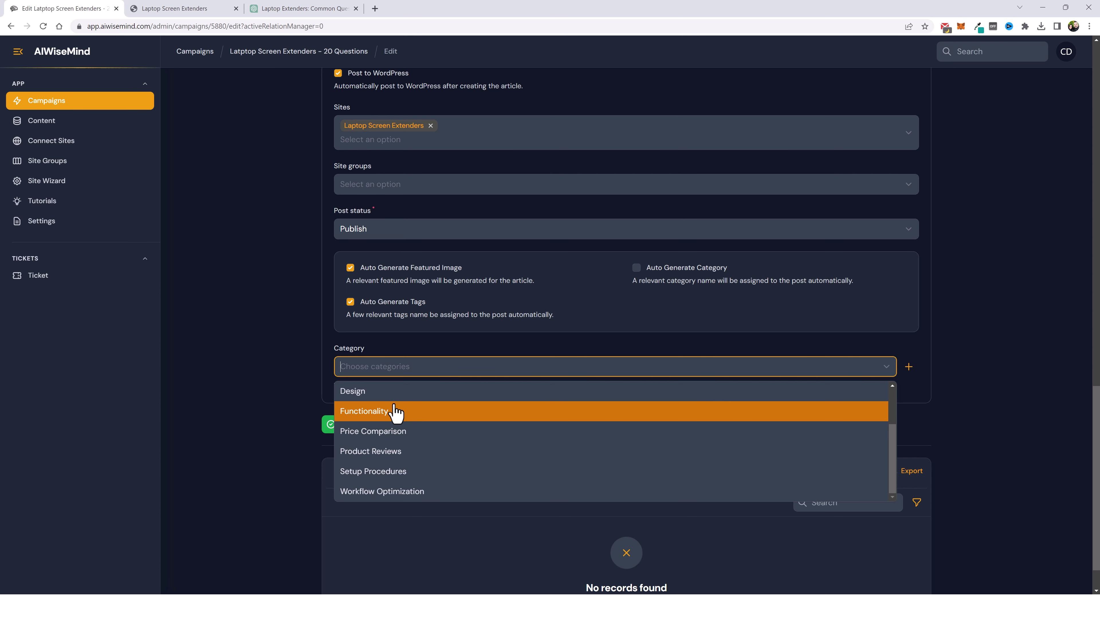
left_click(451, 352)
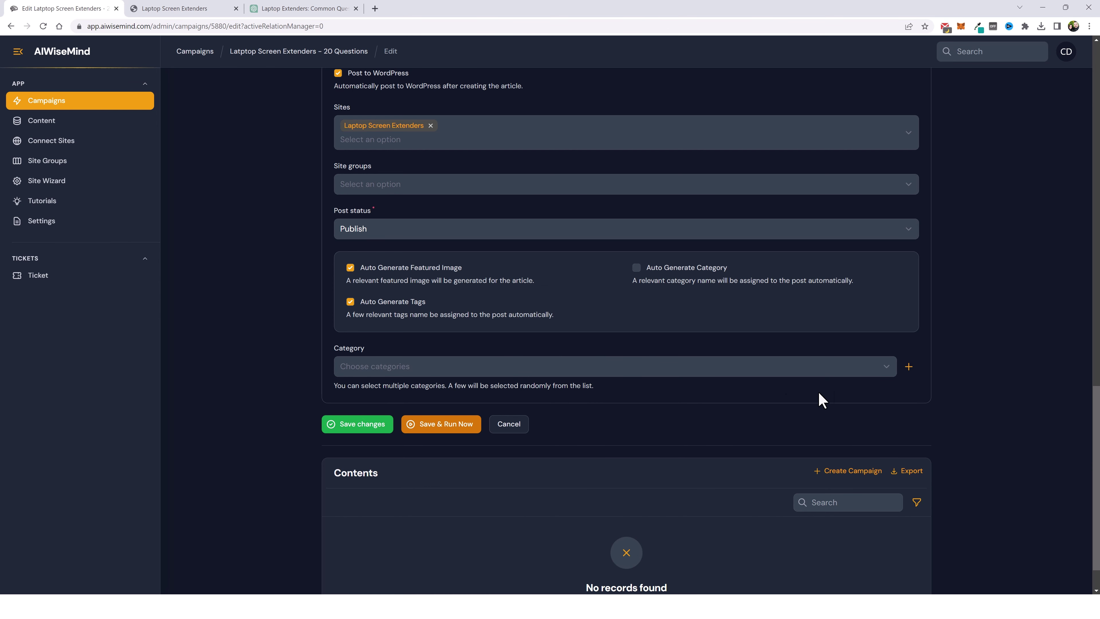
Create a "Popular Questions" category for the campaign, and save and run the campaign.
left_click(907, 369)
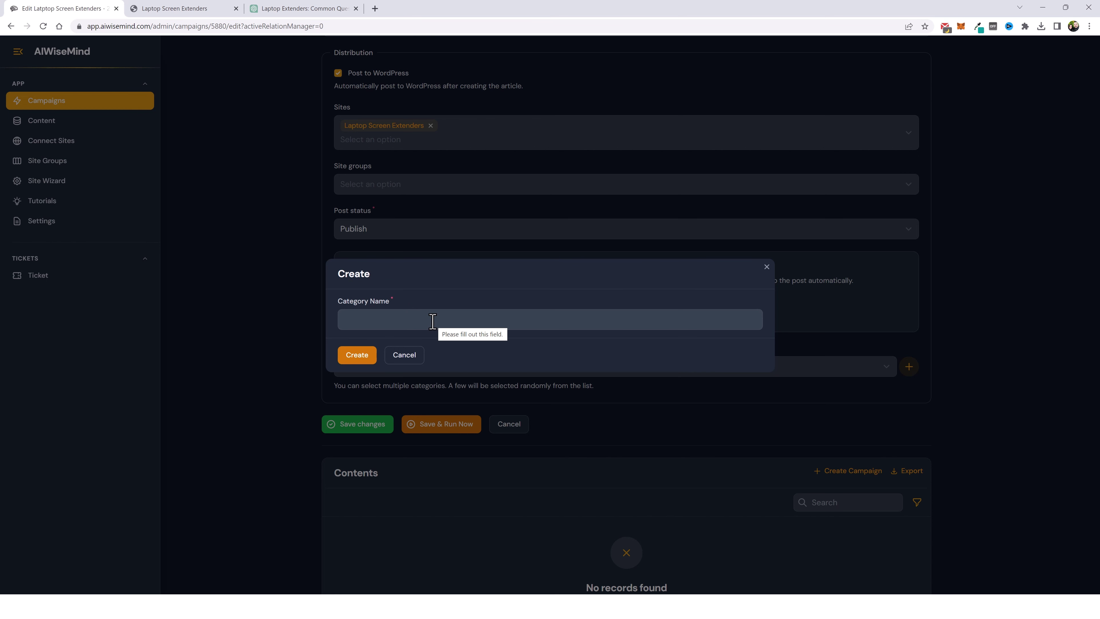
left_click(444, 325)
type("Popular Questions")
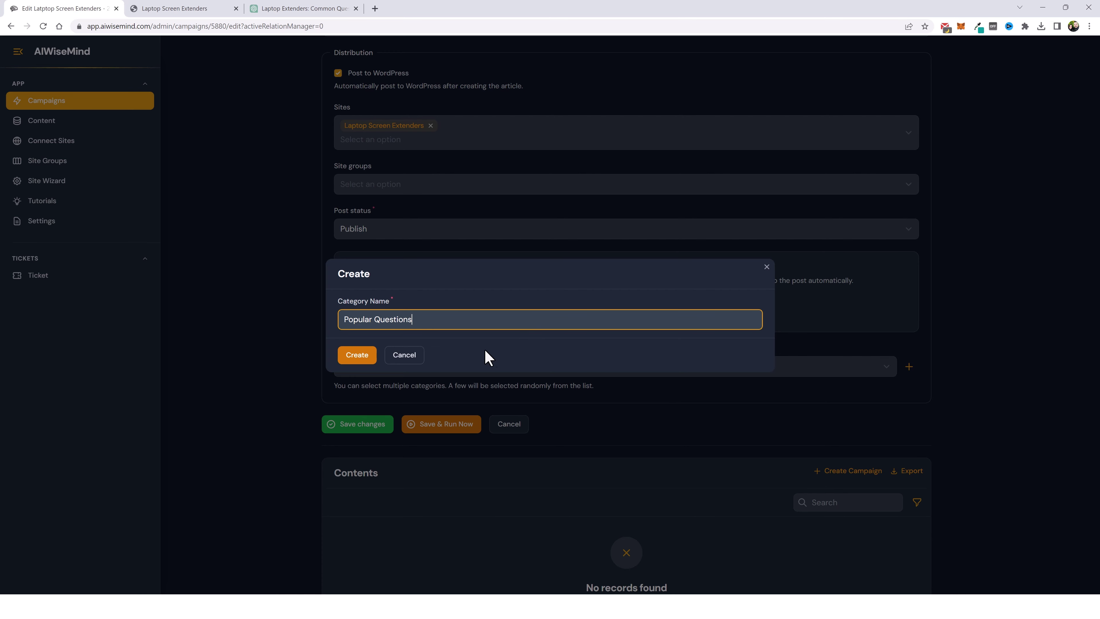
left_click(359, 358)
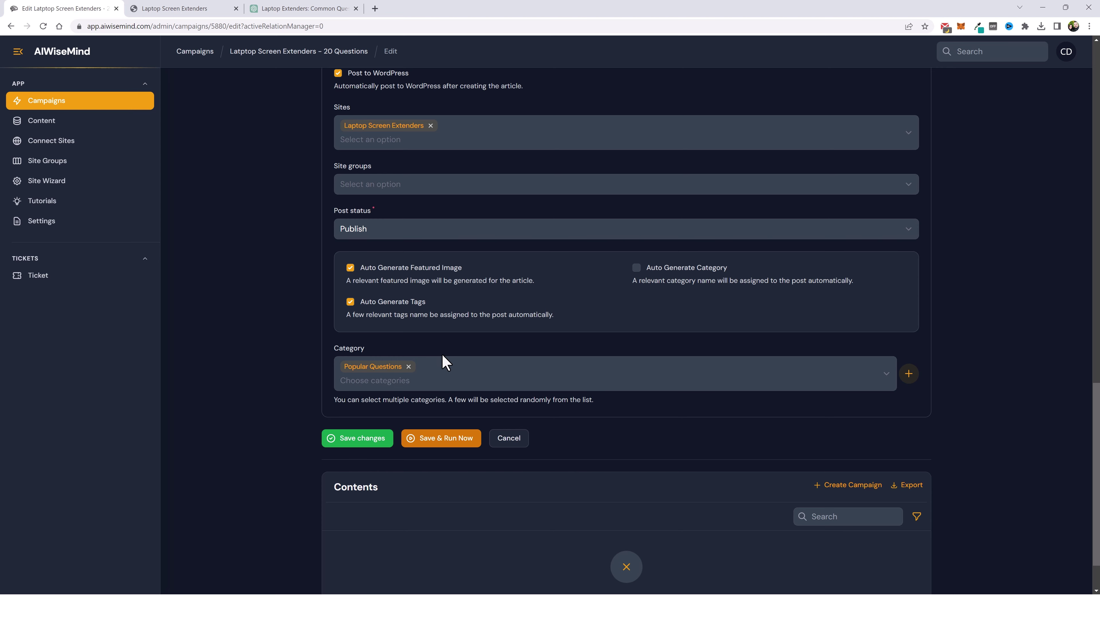
left_click(437, 444)
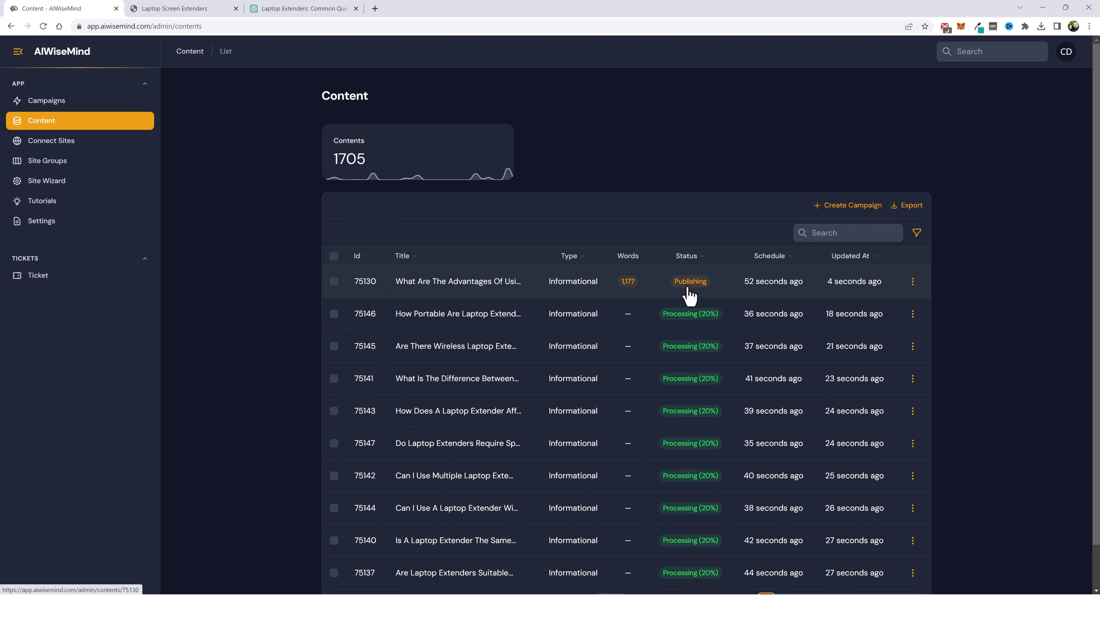
Check the processing status of the campaign's question posts in the content list.
scroll(689, 299, "down", 1)
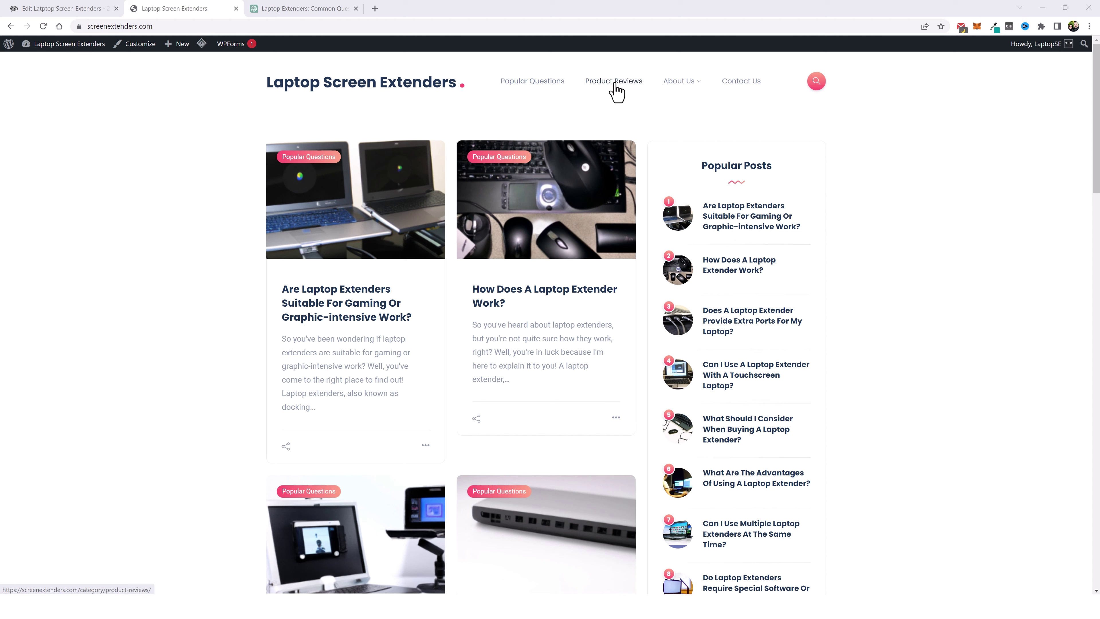
Open the site's About Us, Terms Of Use, Disclosure, Privacy Policy and Contact Us pages in separate browser tabs.
mouse_move(689, 82)
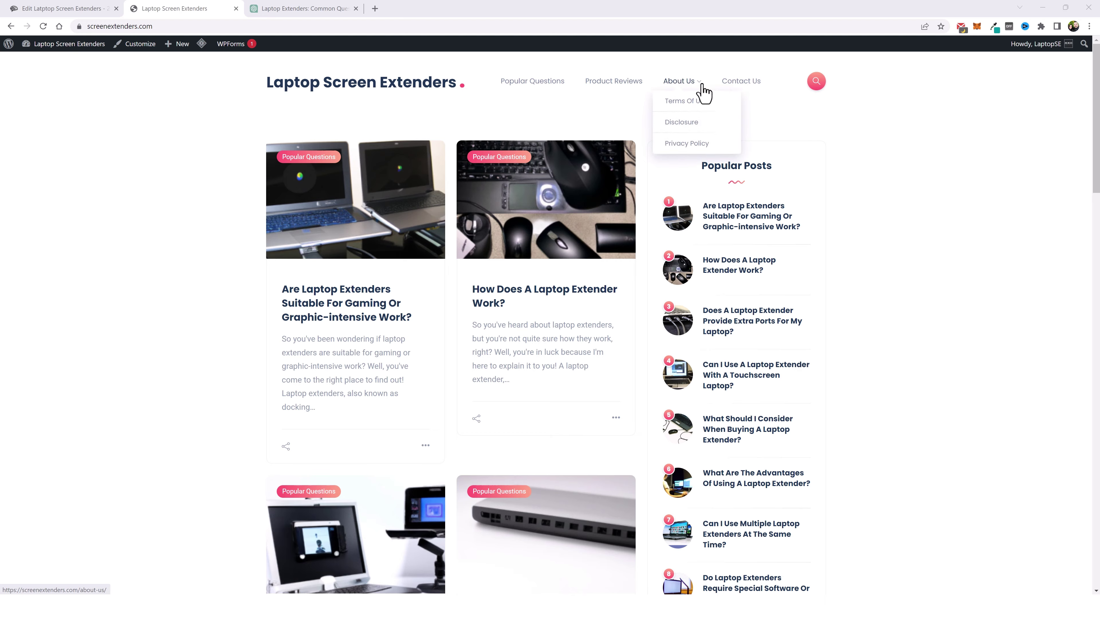
middle_click(683, 85)
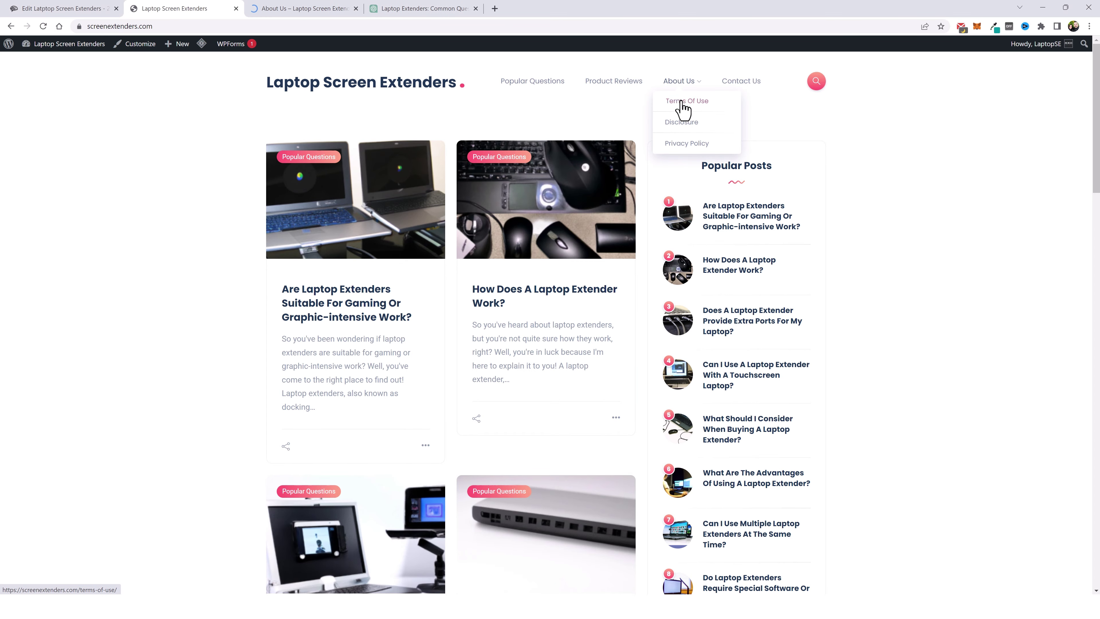
middle_click(684, 101)
middle_click(681, 129)
middle_click(681, 143)
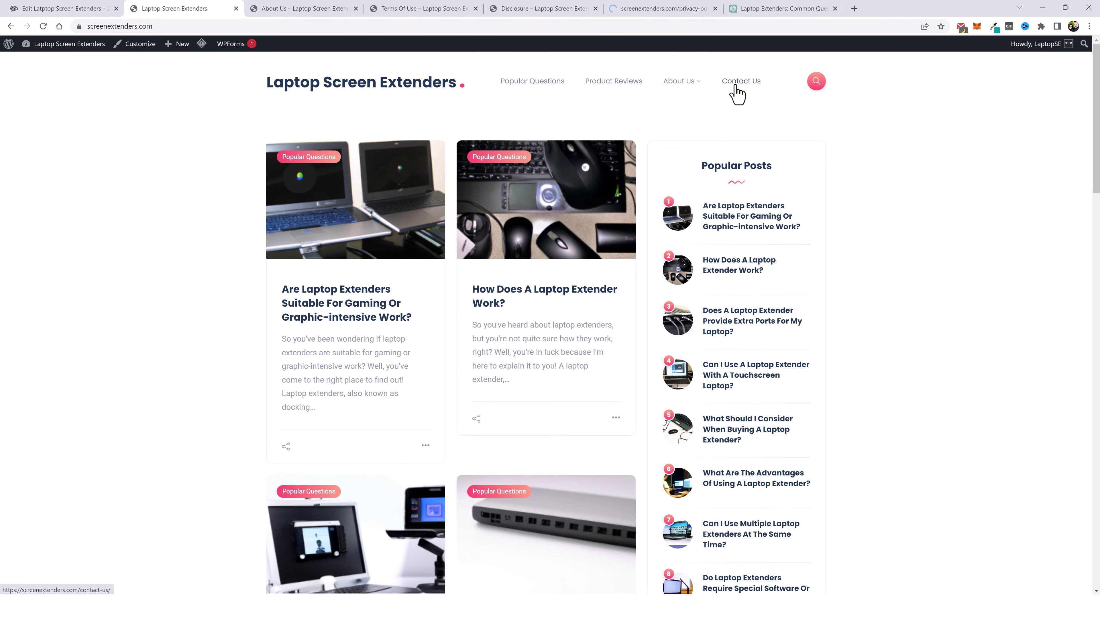
middle_click(736, 85)
Review the content of the opened About Us, Terms Of Use, Disclosure, Privacy Policy and Contact Us pages.
key("ctrl+Tab")
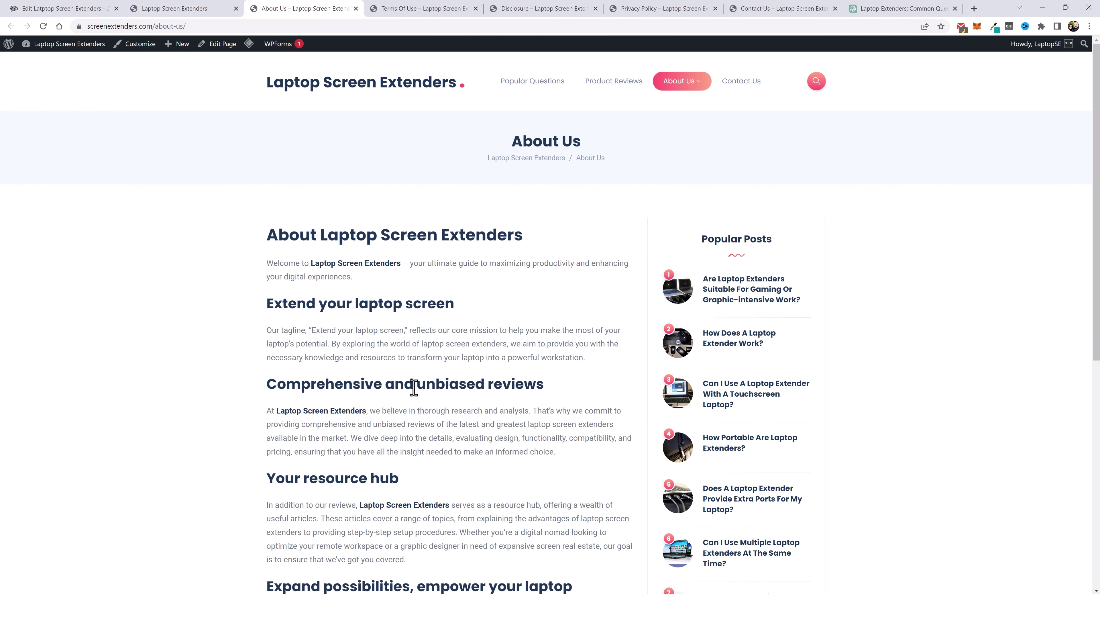
scroll(414, 387, "down", 5)
scroll(376, 196, "up", 1)
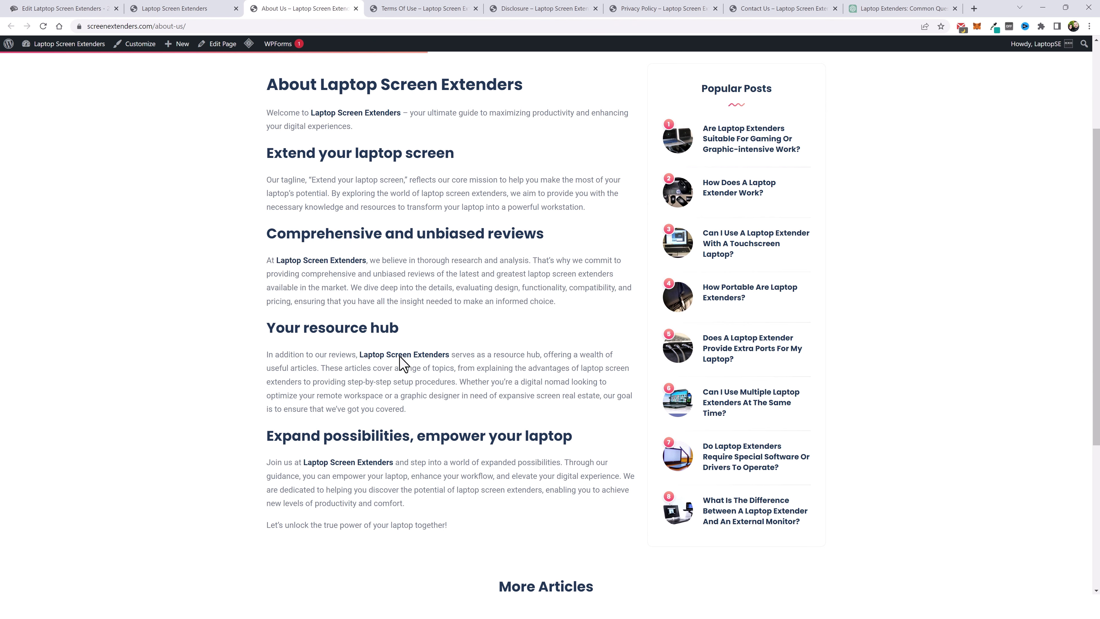
key("ctrl+Tab")
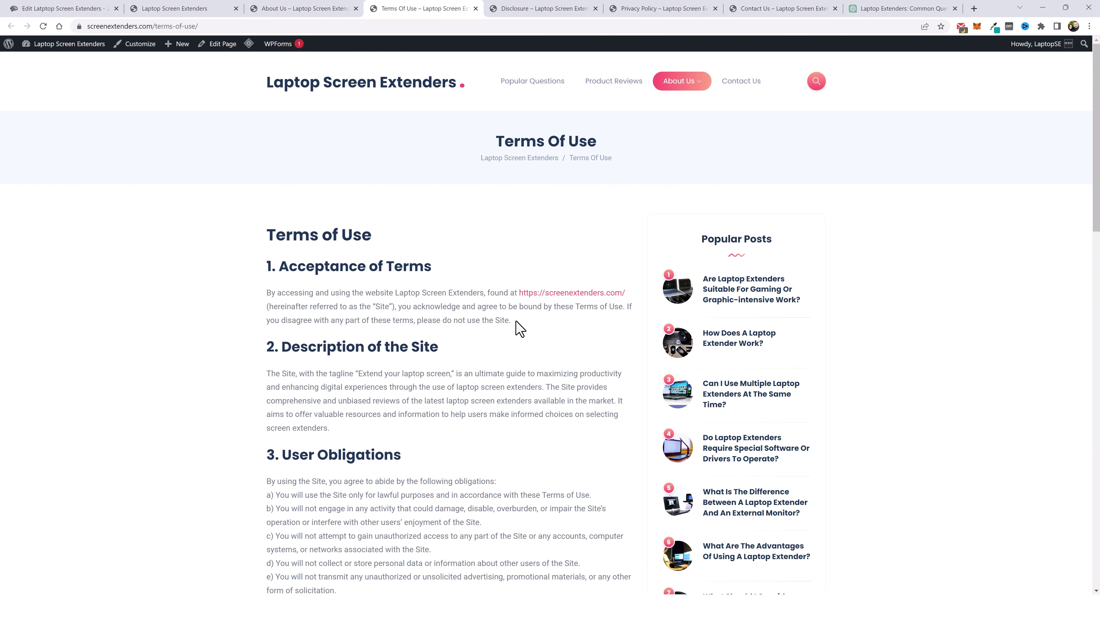
scroll(449, 405, "down", 10)
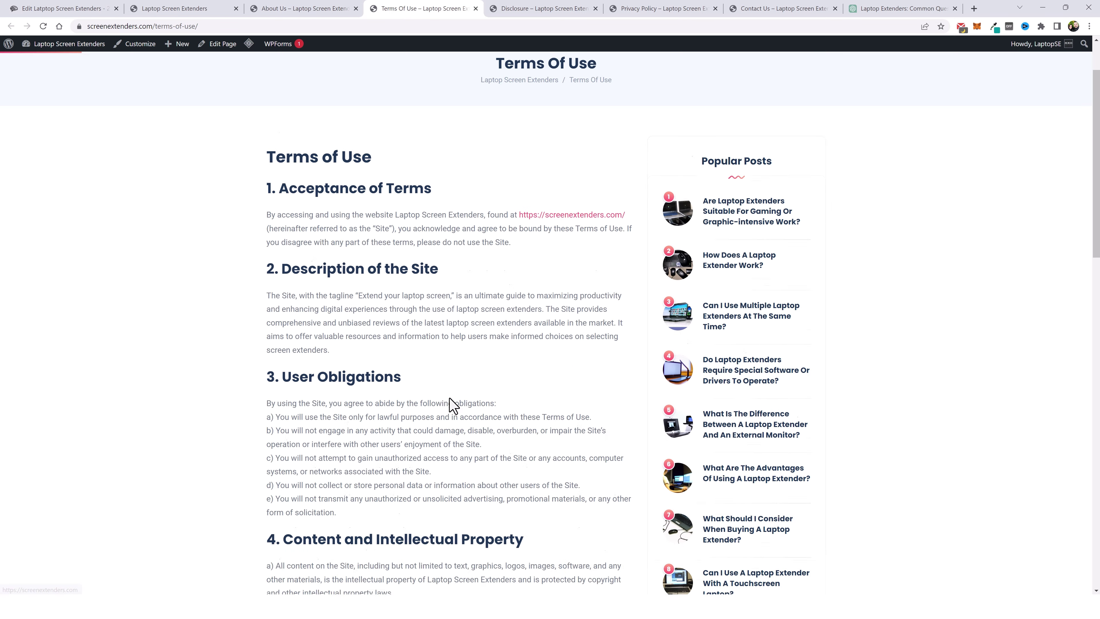
scroll(473, 351, "down", 10)
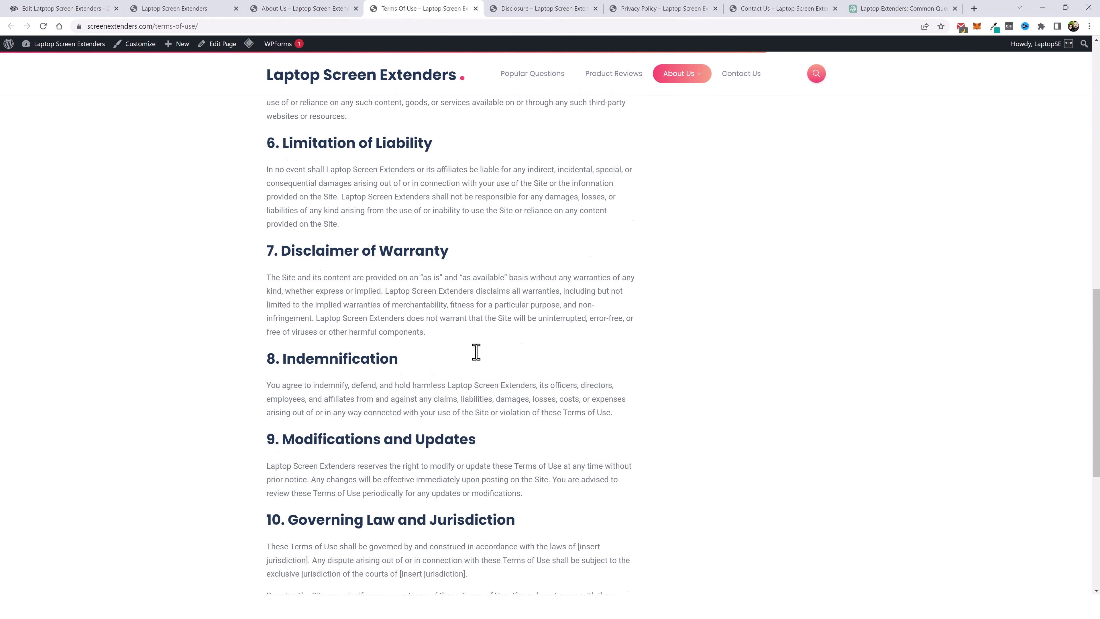
left_click(541, 9)
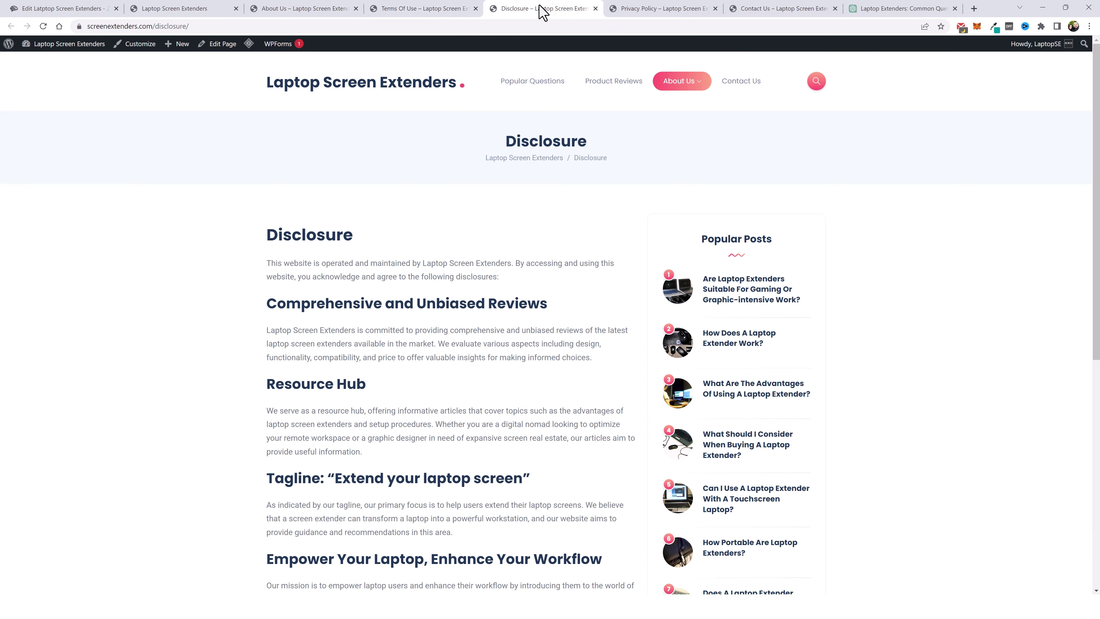
scroll(416, 356, "down", 5)
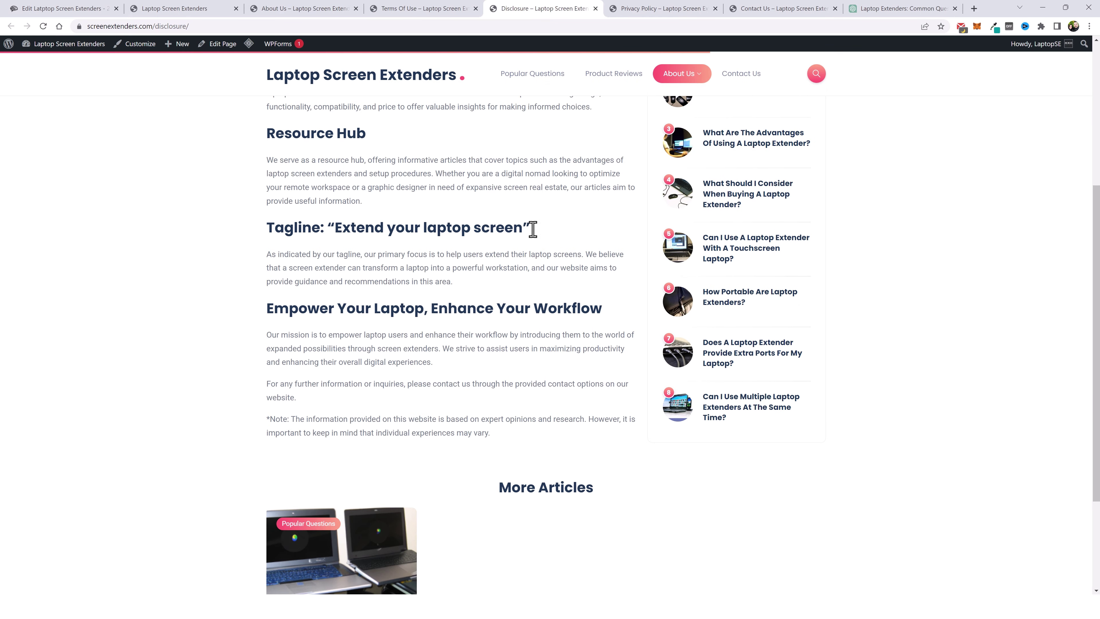
left_click(655, 9)
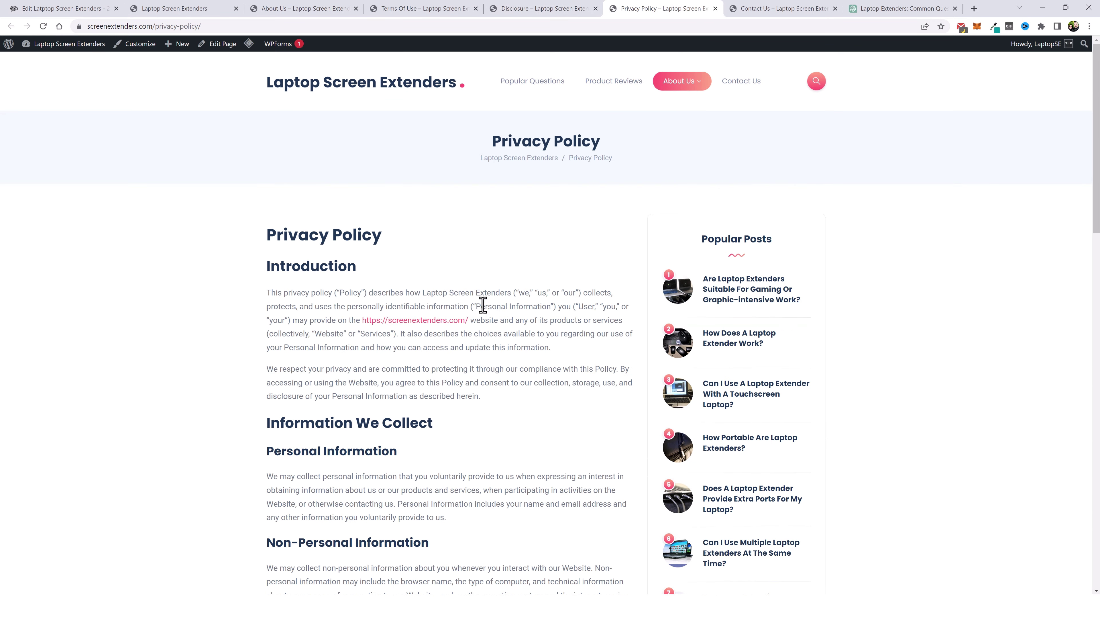
key("ctrl+Tab")
scroll(385, 372, "down", 3)
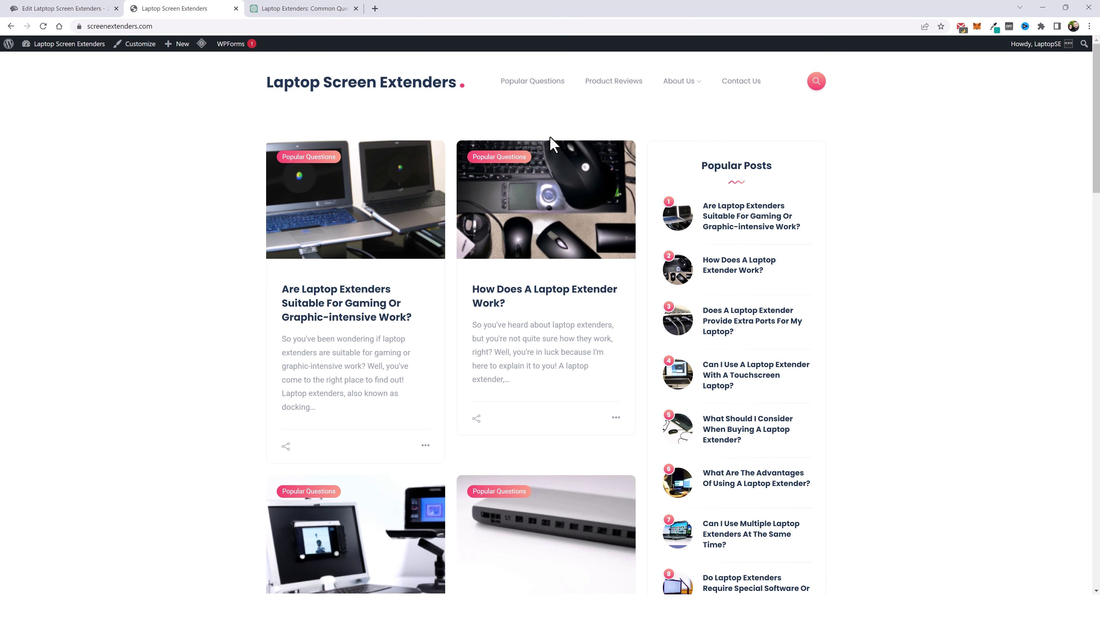
Examine the Popular Questions category and read the post about the difference between a laptop extender and an external monitor through its conclusion.
left_click(524, 84)
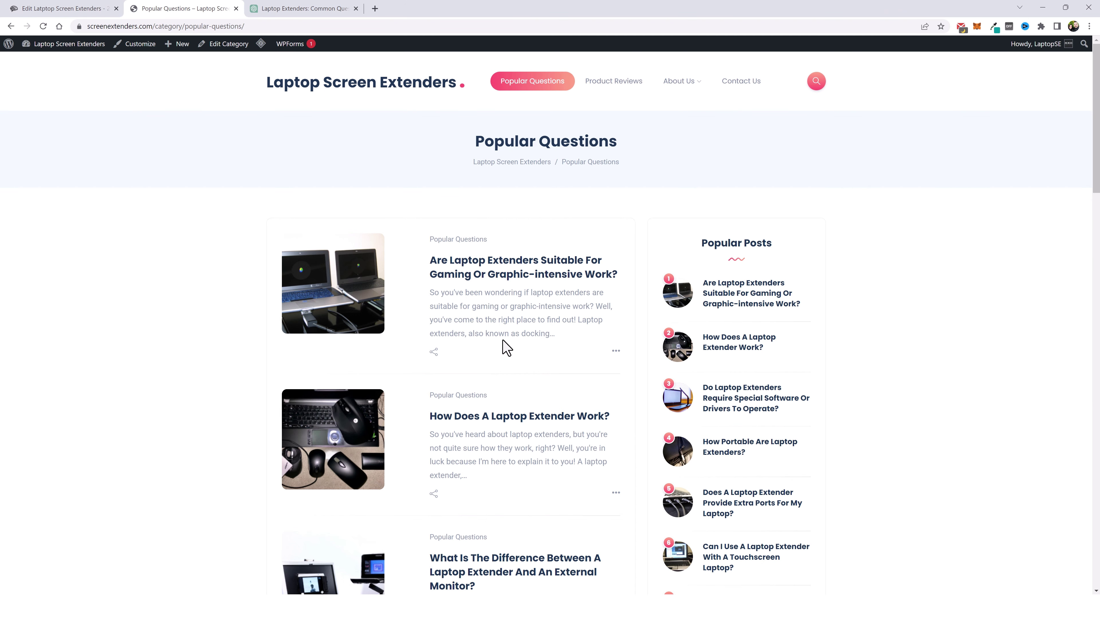
scroll(519, 364, "down", 2)
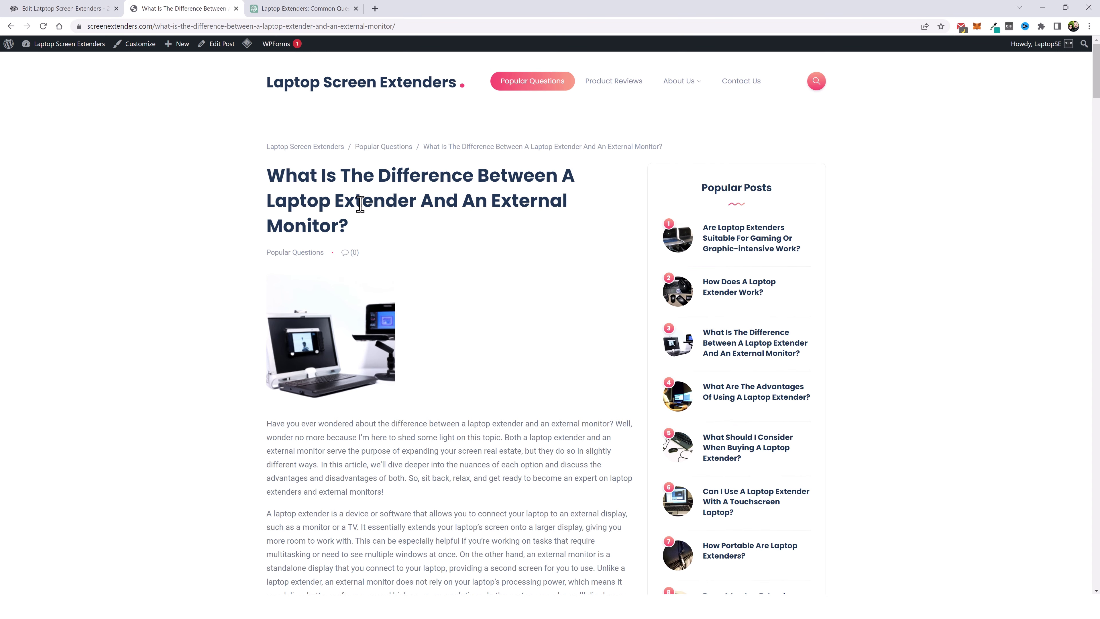
scroll(511, 304, "down", 5)
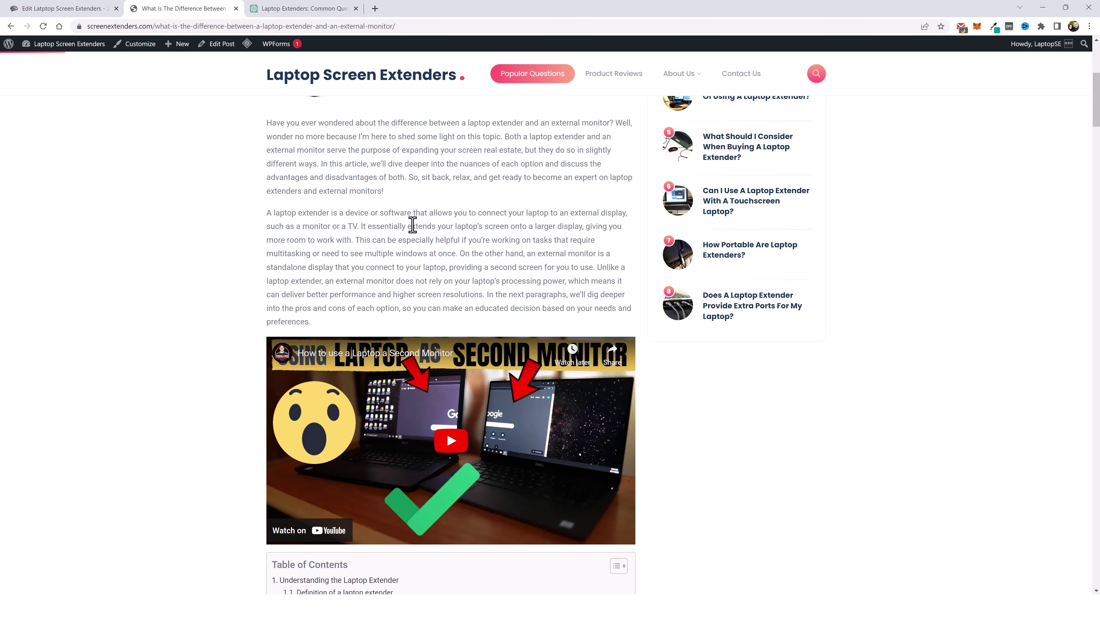
scroll(412, 221, "down", 2)
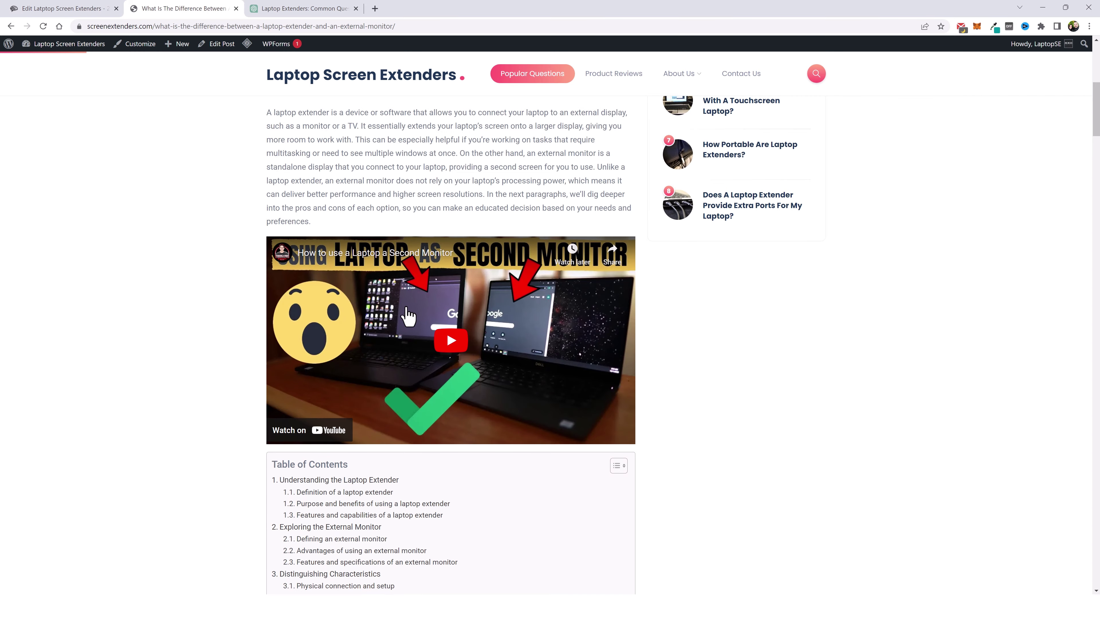
scroll(171, 381, "down", 1)
scroll(294, 253, "down", 8)
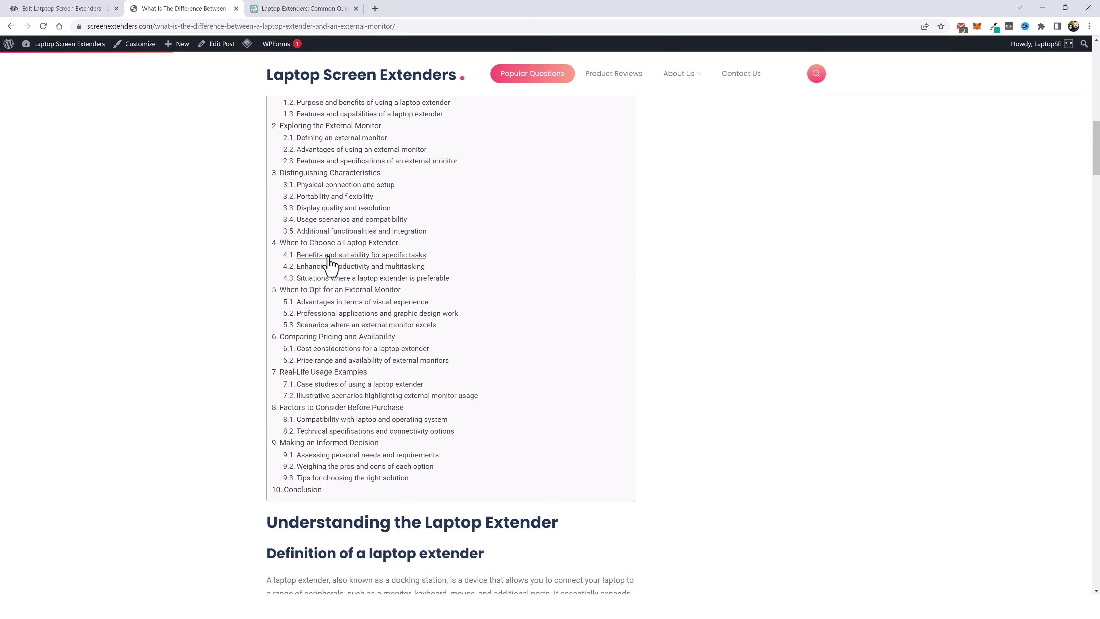
scroll(339, 284, "up", 1)
scroll(344, 380, "down", 20)
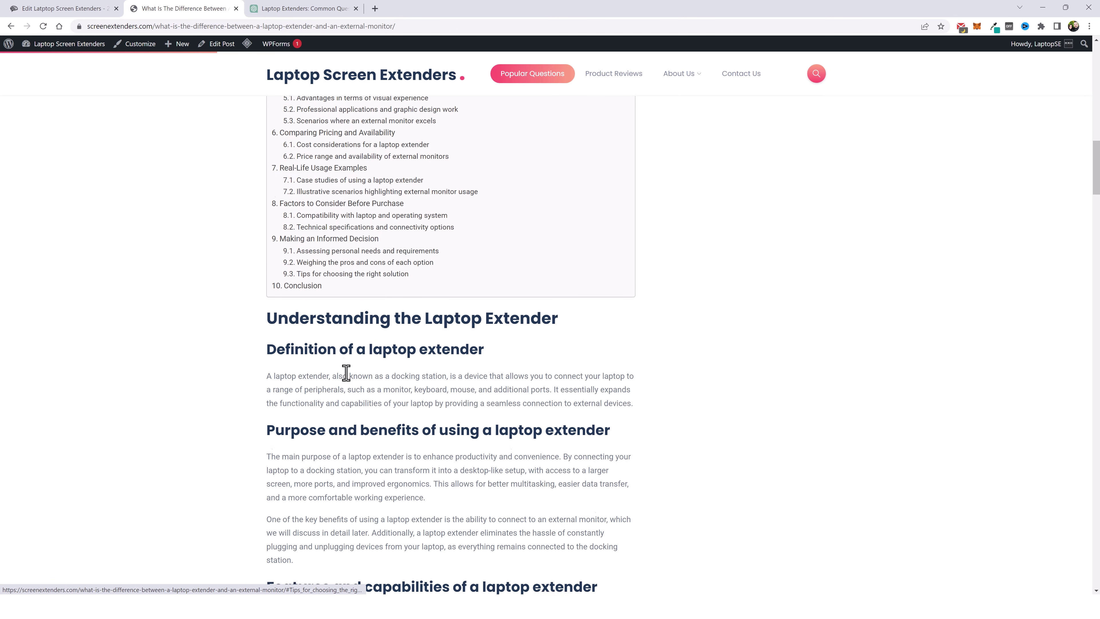
scroll(375, 385, "down", 12)
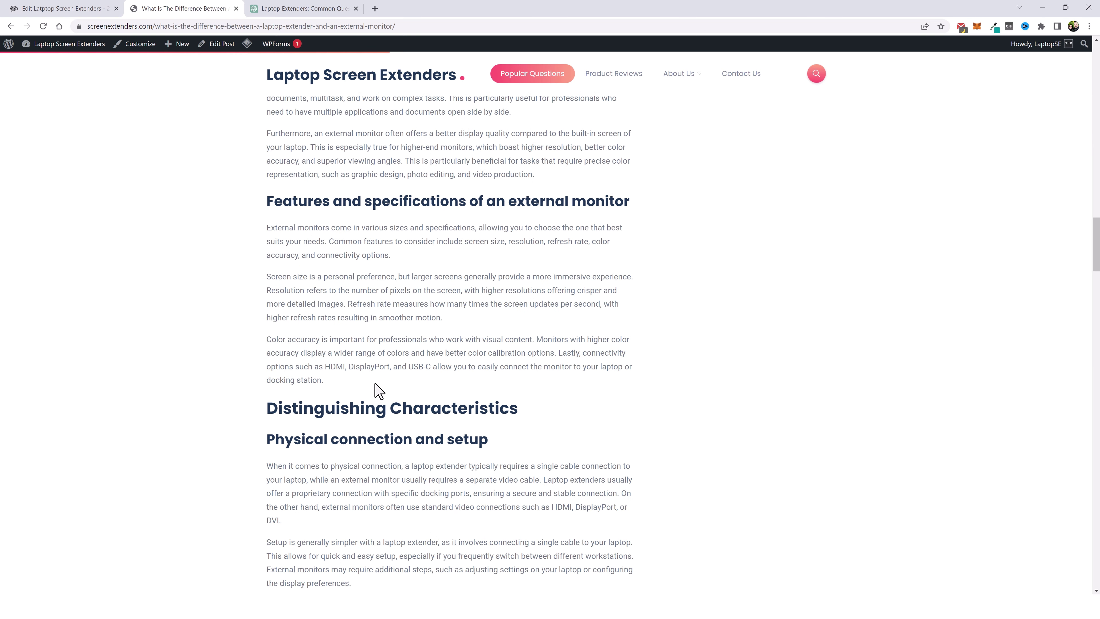
scroll(375, 384, "down", 20)
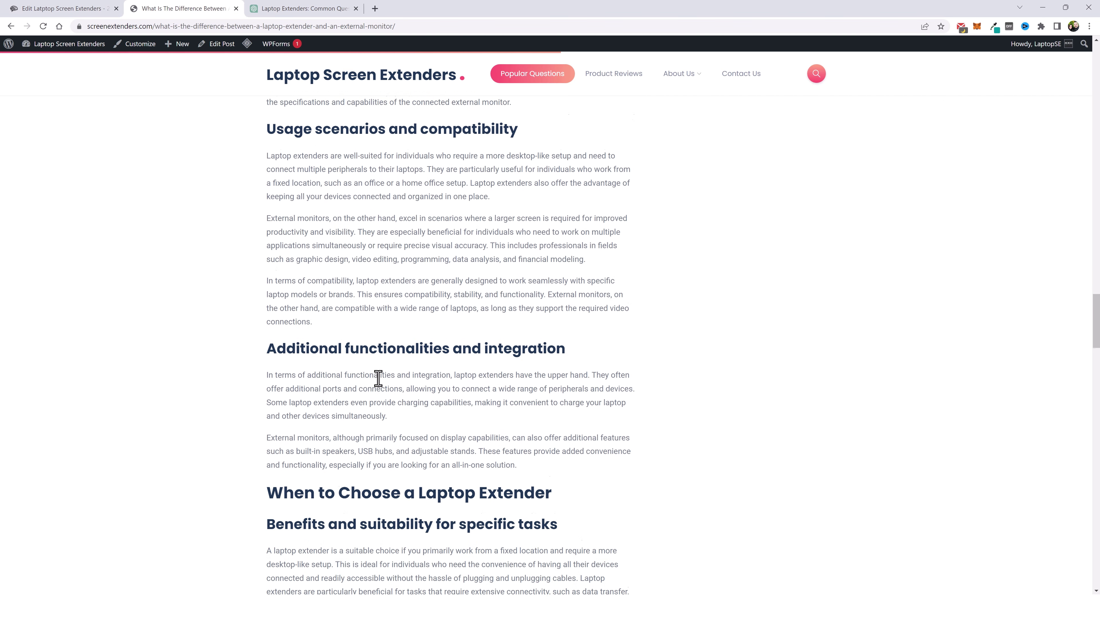
scroll(398, 381, "down", 10)
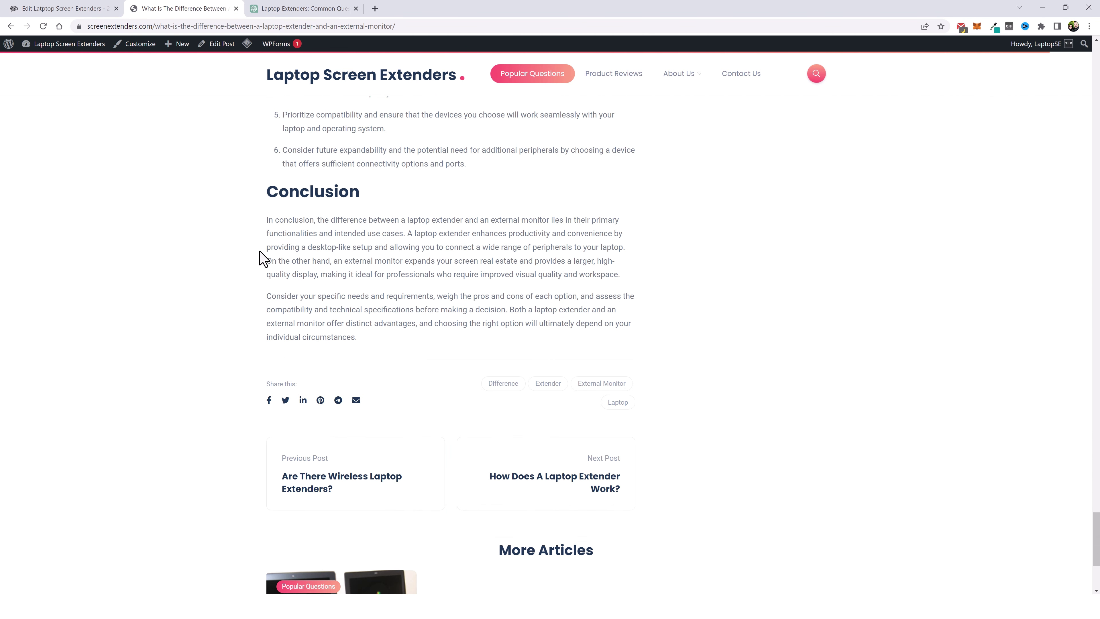
View the site's Product Reviews category and browse the Amazon search results for "screen extenders".
left_click(606, 75)
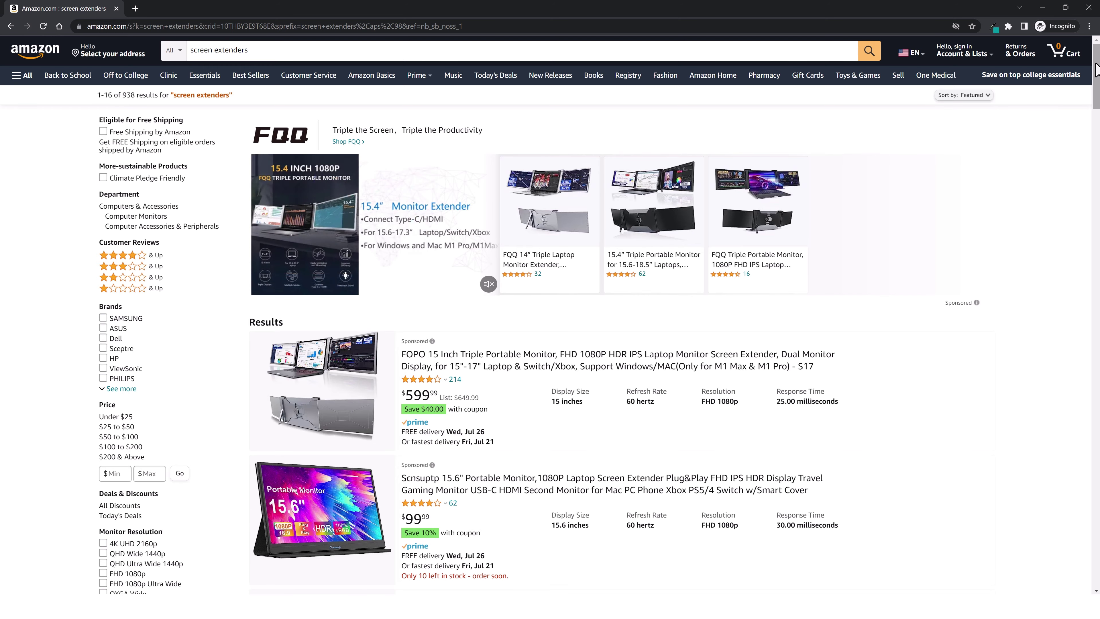
left_click_drag(1095, 76, 1082, 456)
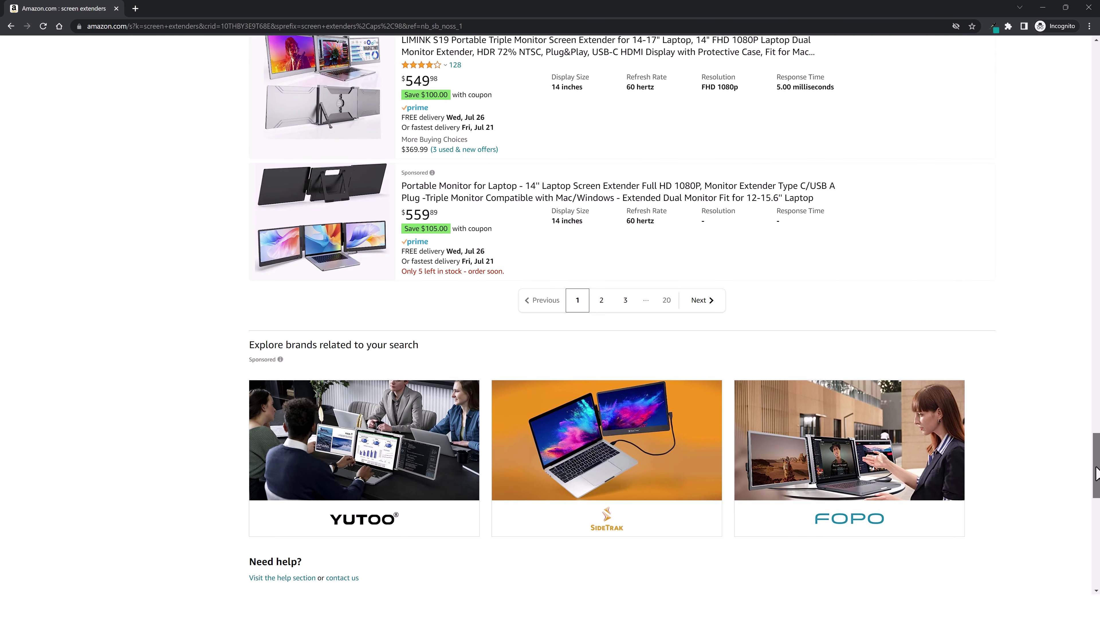
scroll(1095, 473, "up", 5)
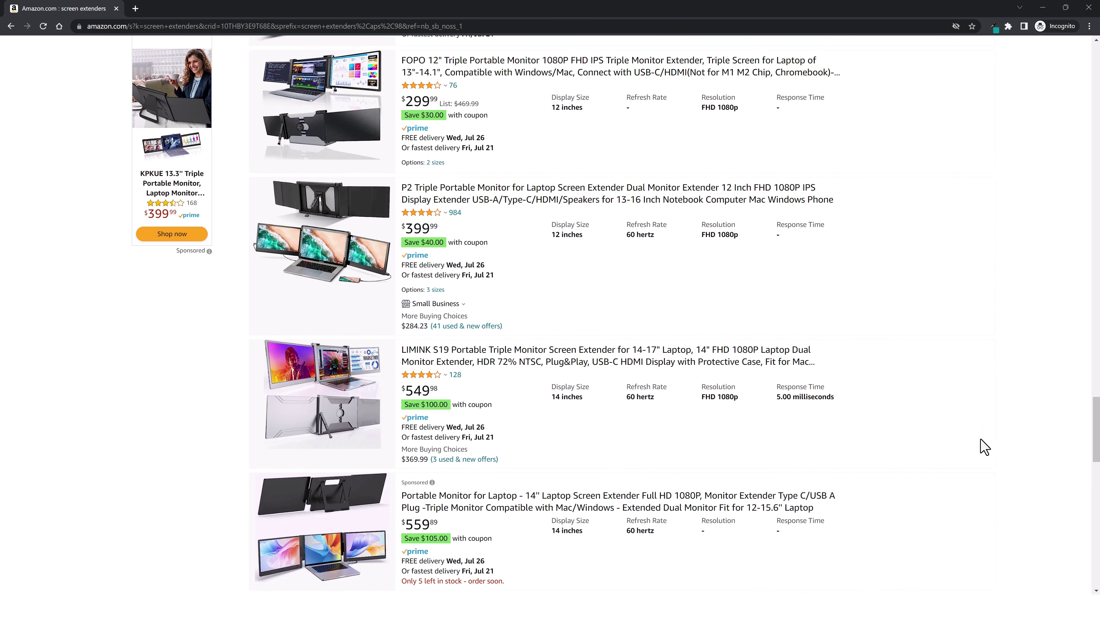
left_click_drag(1096, 444, 1085, 232)
scroll(1070, 89, "up", 15)
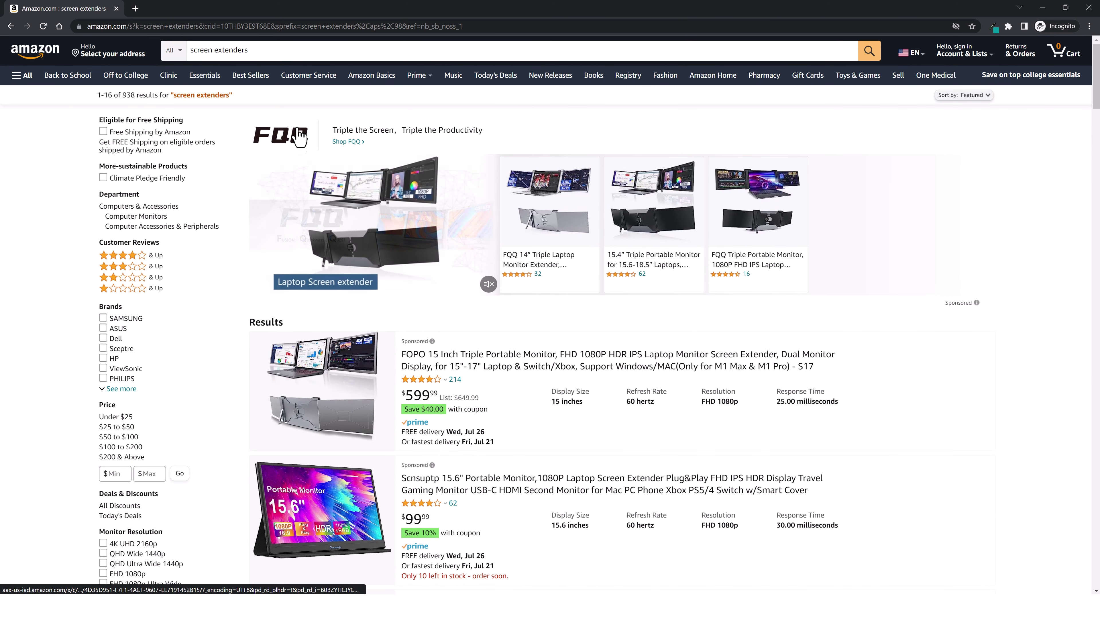
Copy the Amazon search address up to "k=screen+extenders" and switch to AIWiseMind.
left_click_drag(88, 26, 197, 26)
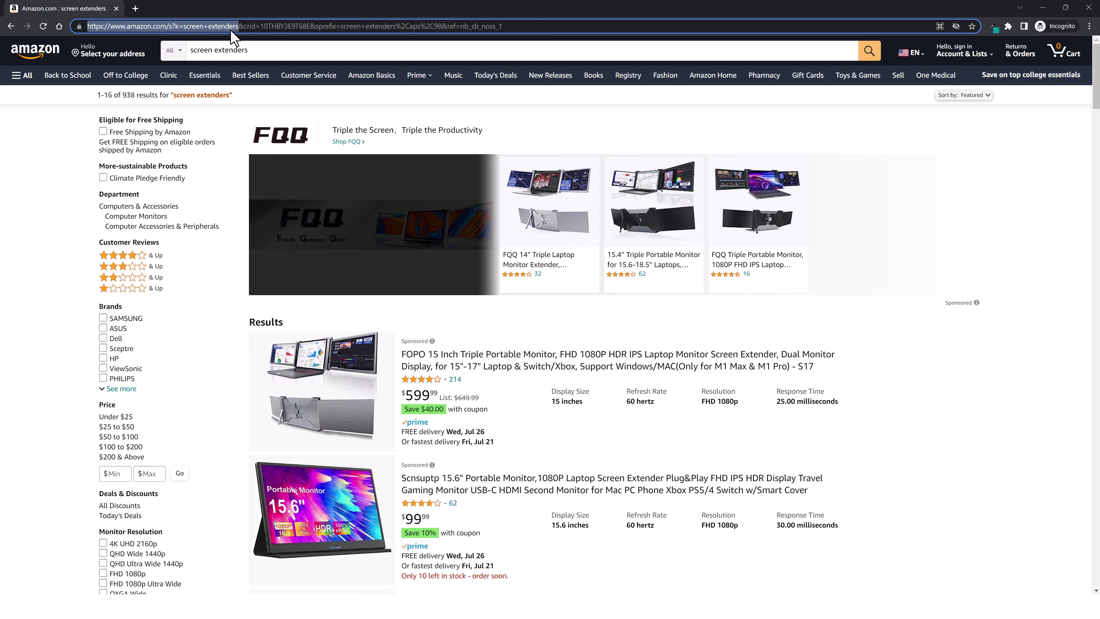
right_click(206, 37)
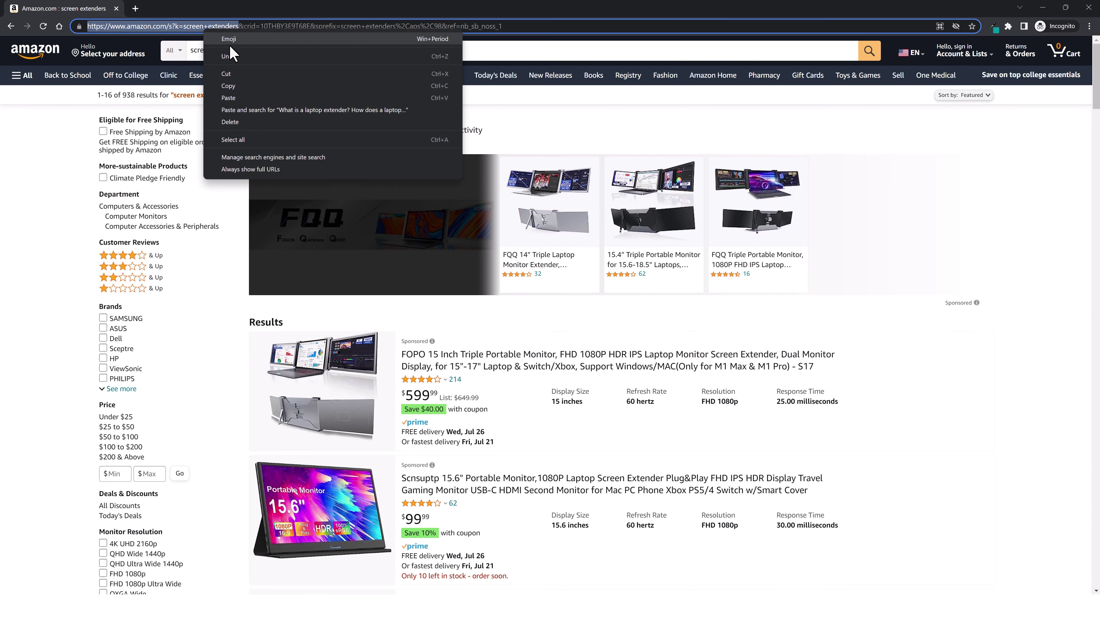
left_click(229, 86)
key("alt+Tab")
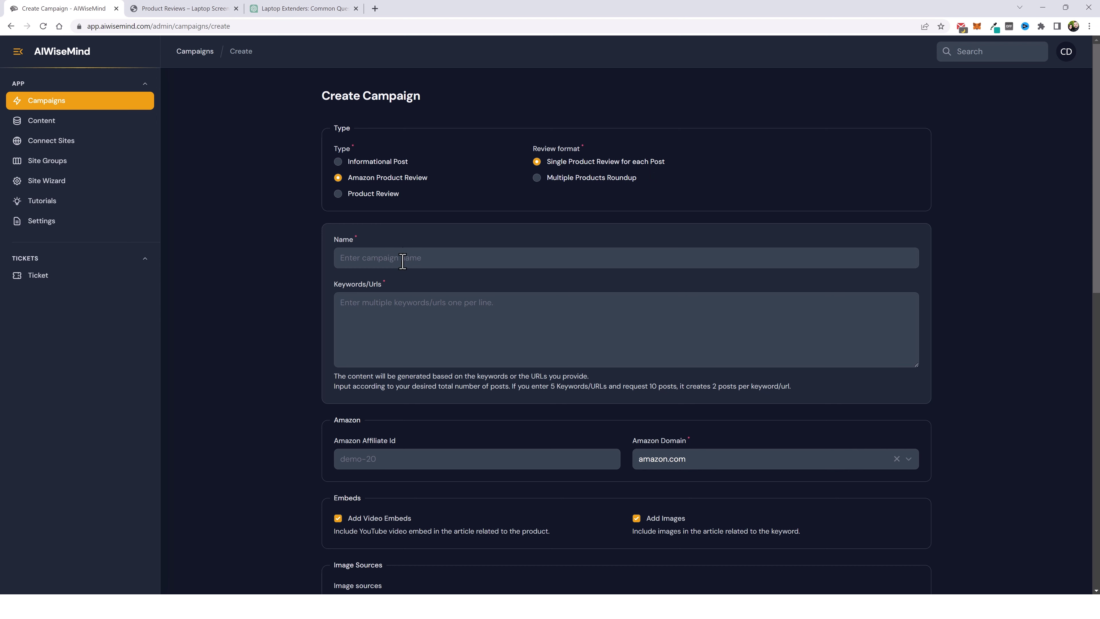
left_click(375, 312)
key("ctrl+v")
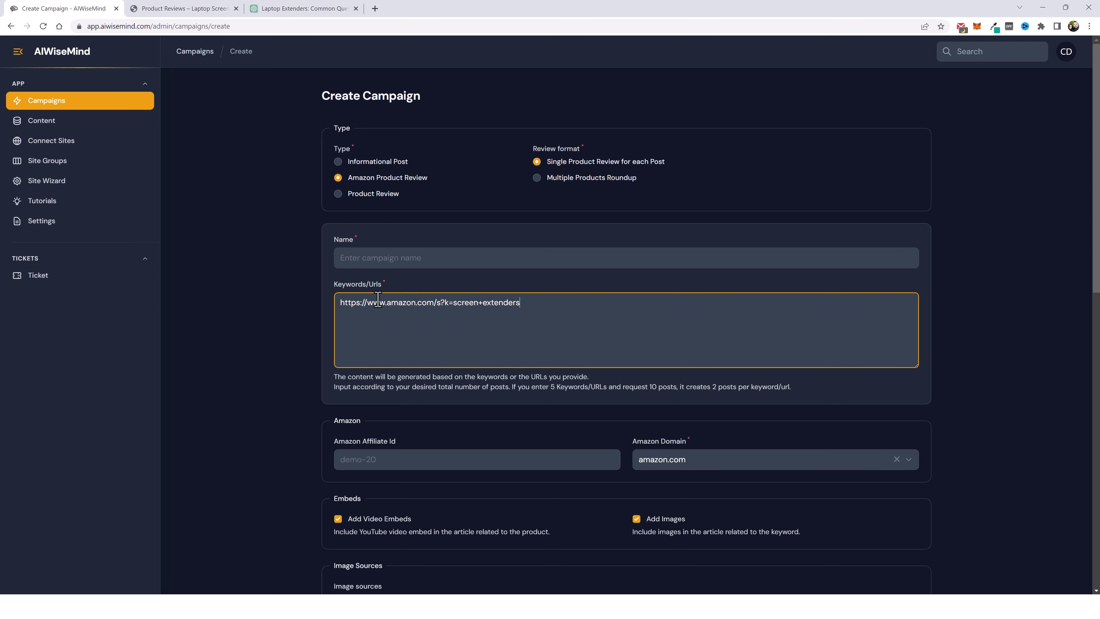
left_click(379, 257)
type("Laptop Extenders 100")
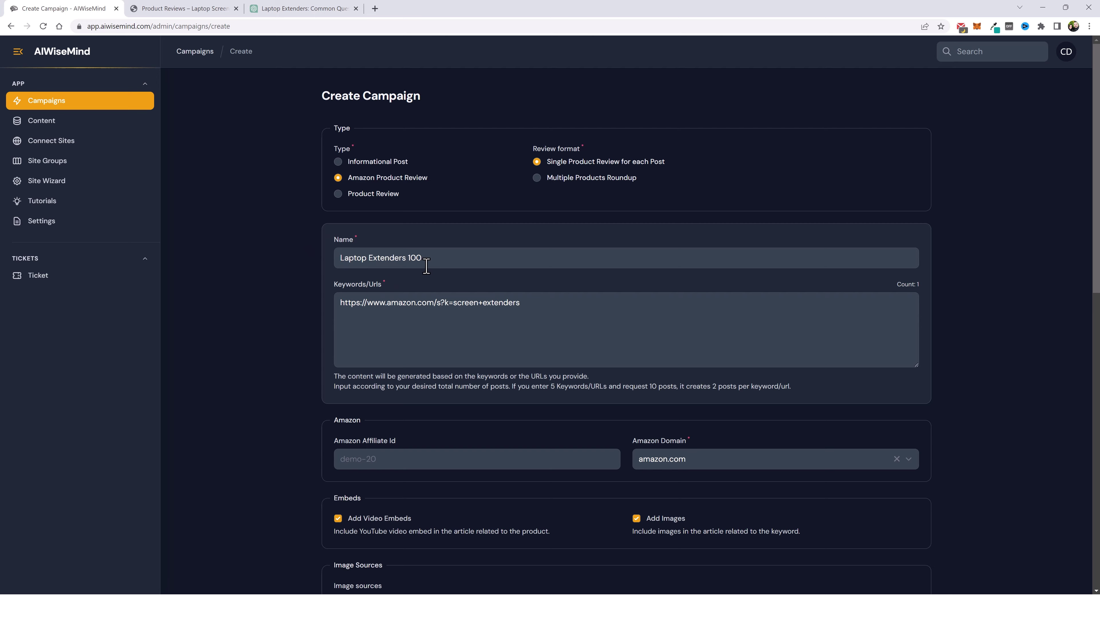
Fill in the Amazon affiliate ID and check the available Amazon domains, keeping amazon.com.
scroll(264, 382, "down", 5)
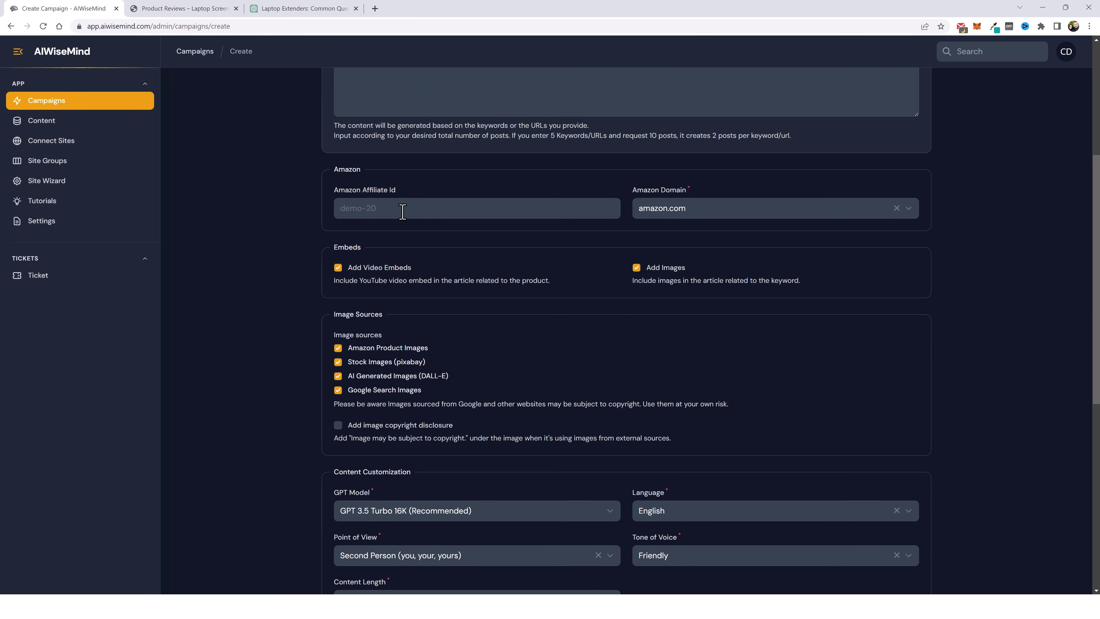
left_click(693, 217)
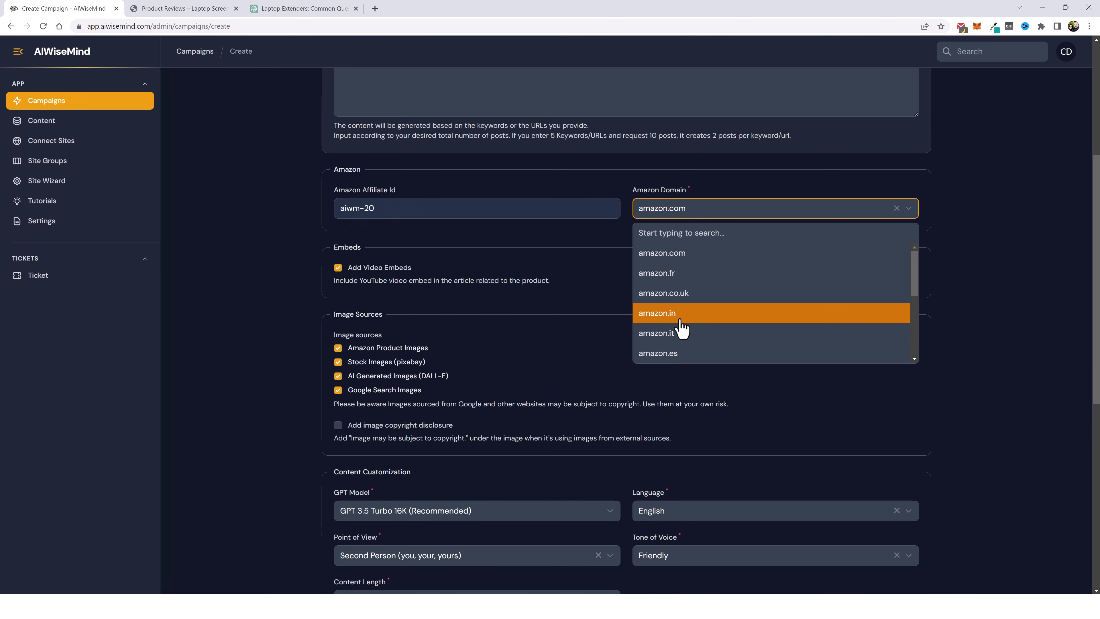
left_click(735, 185)
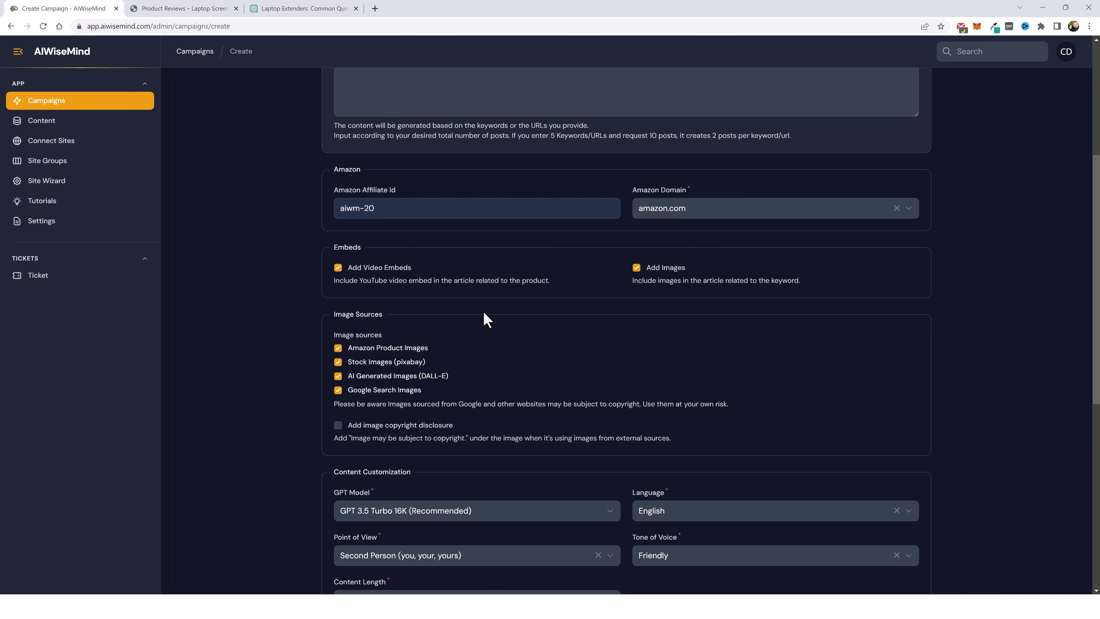
scroll(384, 265, "down", 3)
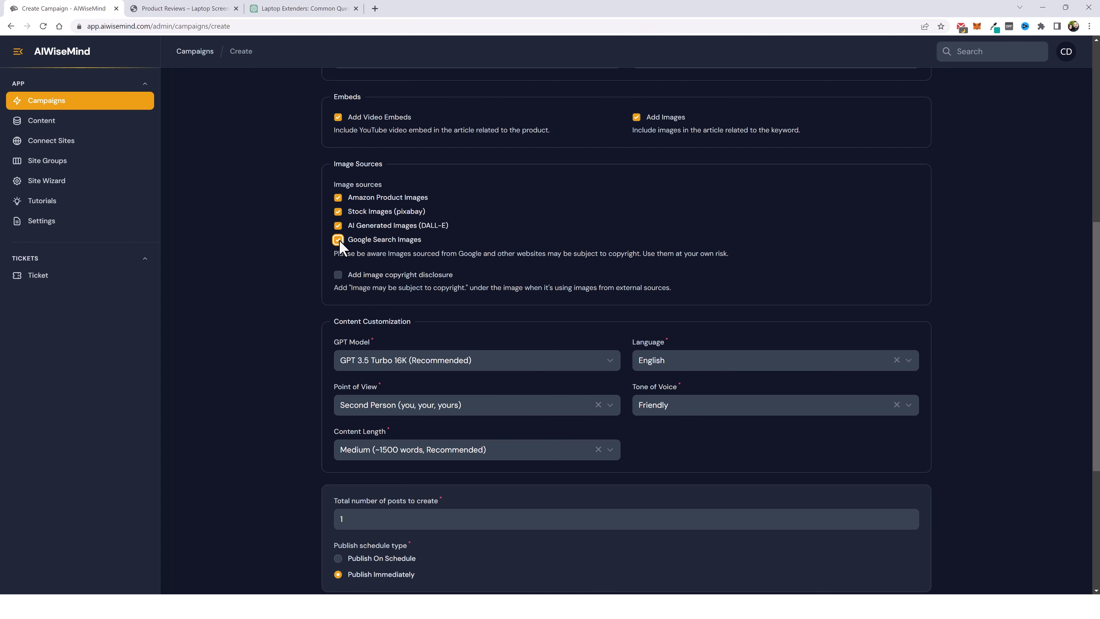
Keep only Amazon Product Images as the image source and set the total number of posts to create to 100.
left_click(338, 223)
scroll(286, 341, "down", 3)
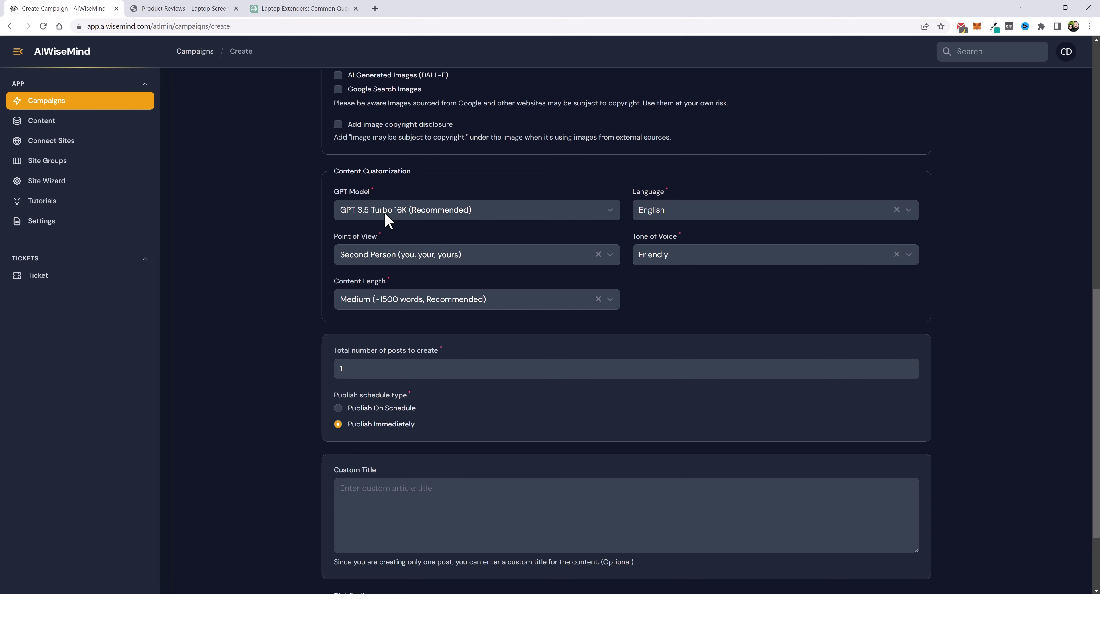
scroll(253, 373, "down", 2)
scroll(316, 309, "up", 3)
left_click(383, 396)
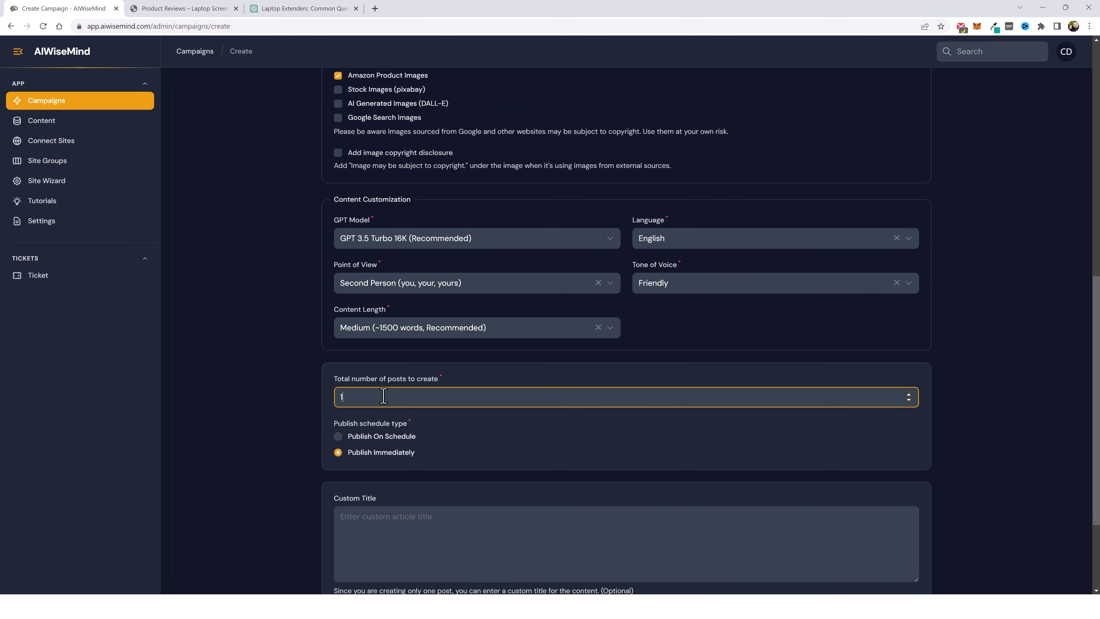
left_click(305, 354)
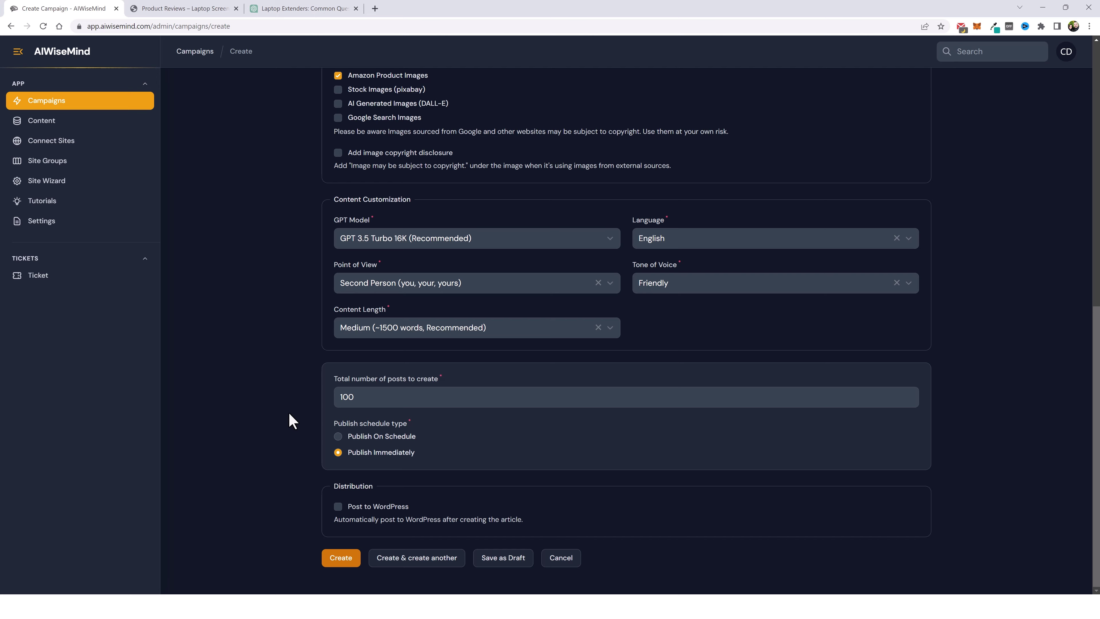
Enable automatic posting to WordPress and select the Laptop Screen Extenders site for distribution.
left_click(338, 507)
scroll(372, 365, "down", 5)
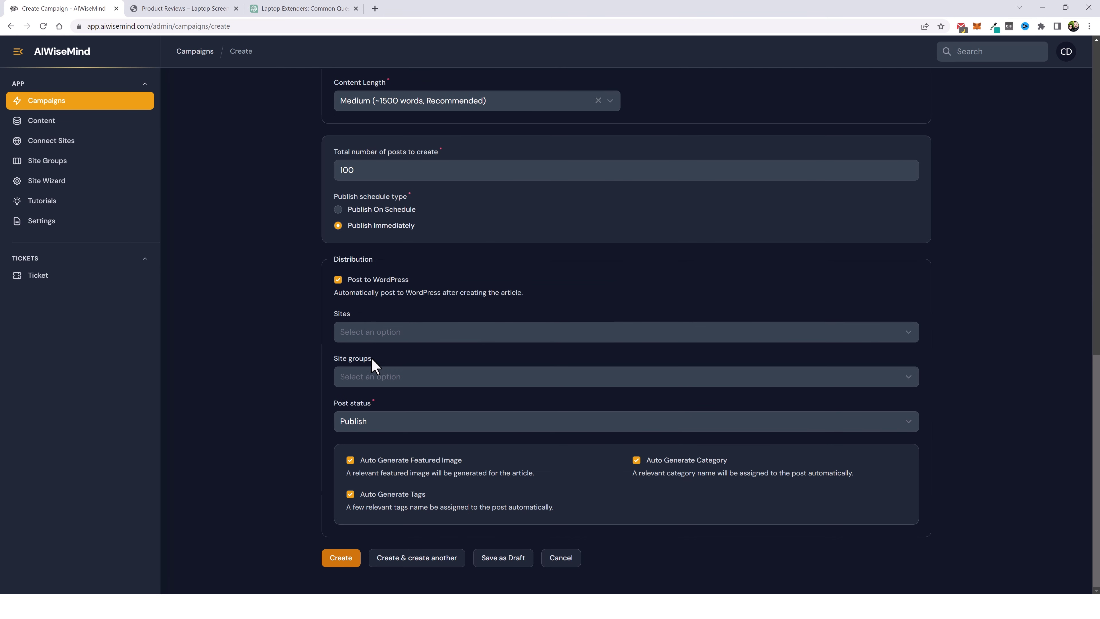
left_click(411, 332)
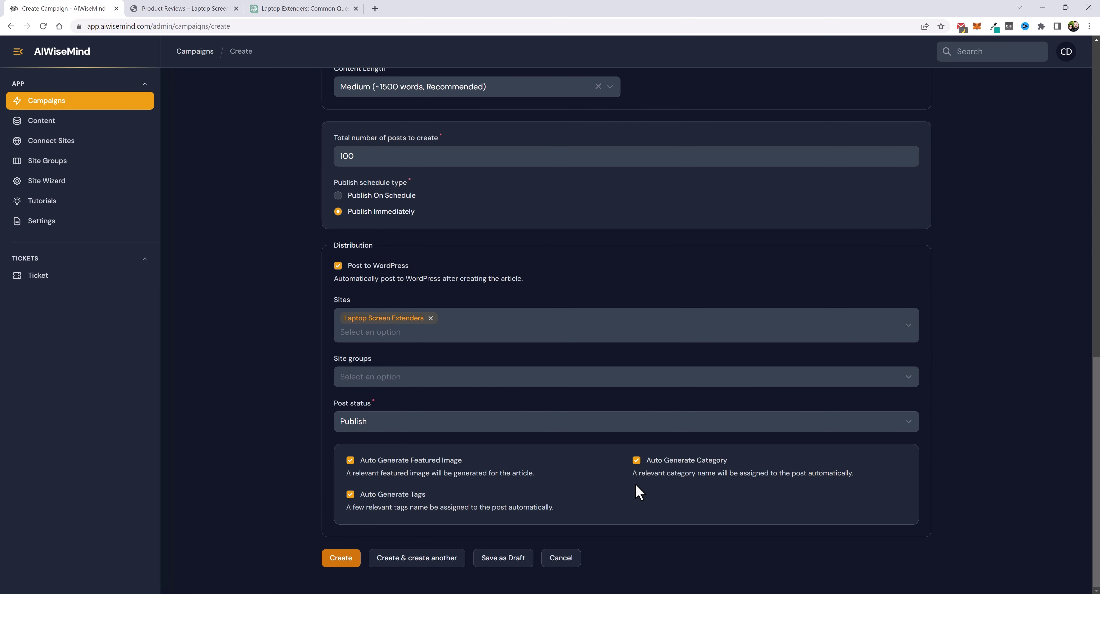
Turn off automatic category generation and assign the Product Reviews category to the posts.
left_click(636, 462)
scroll(541, 463, "down", 2)
left_click(498, 460)
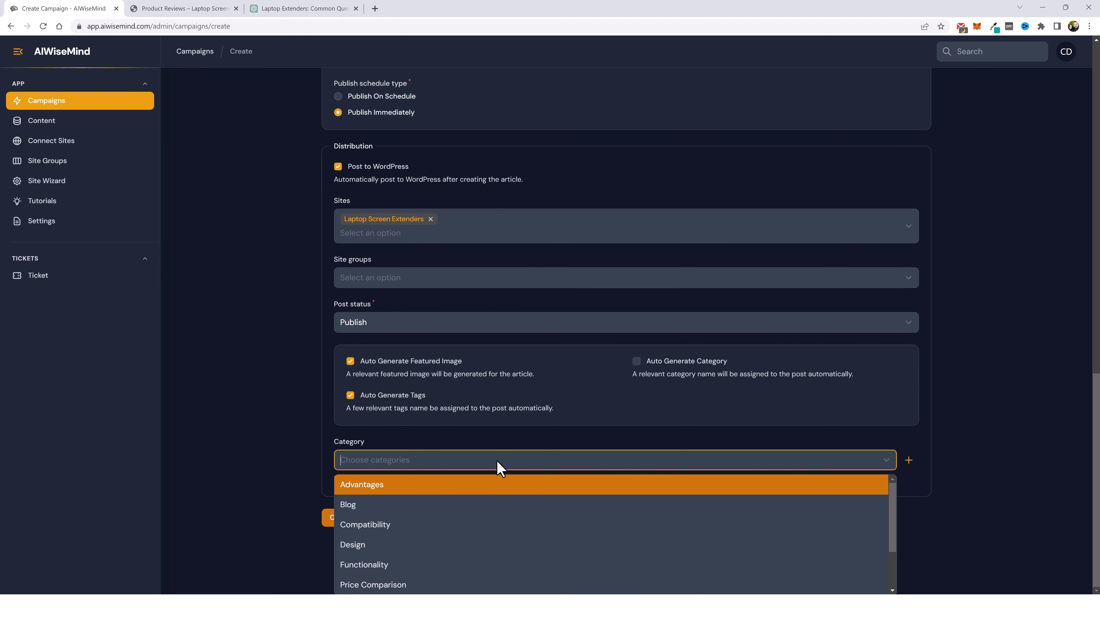
scroll(476, 511, "down", 1)
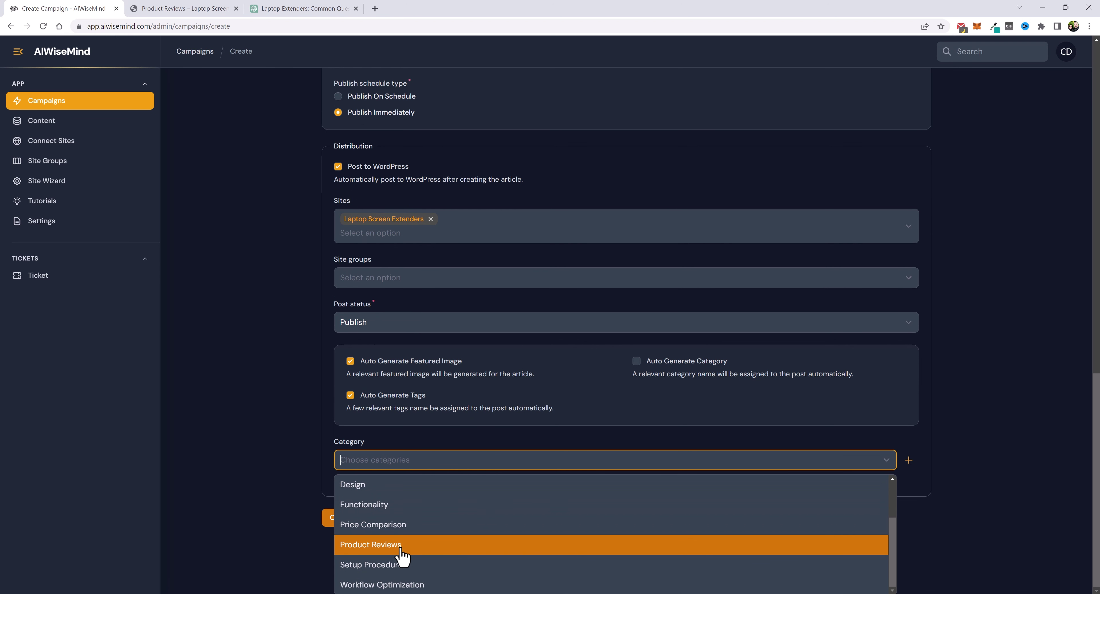
left_click(389, 546)
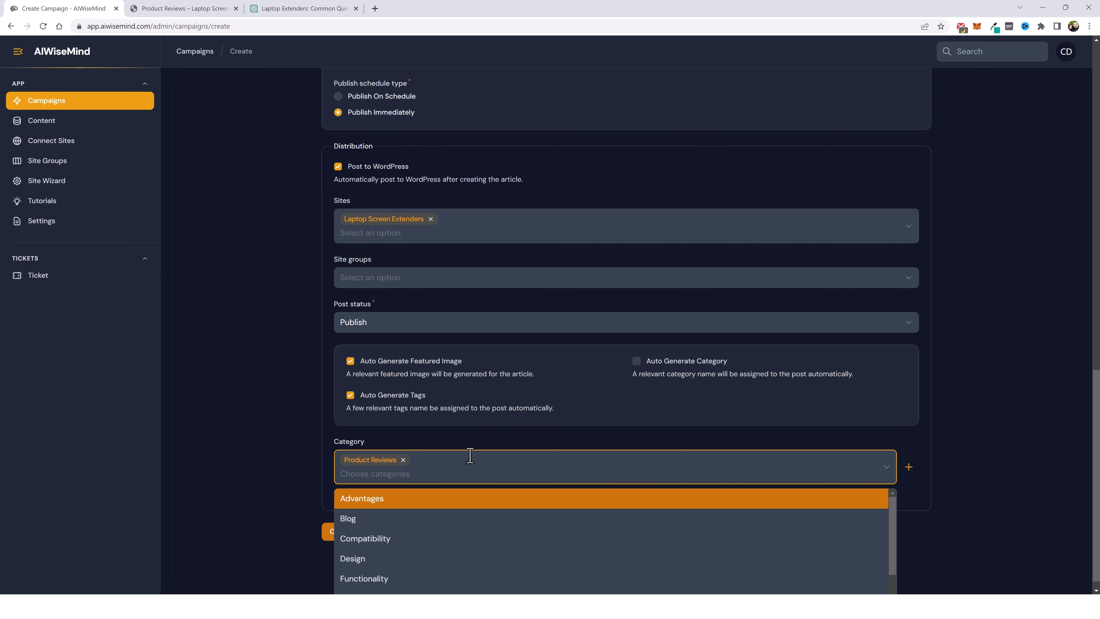
left_click(487, 426)
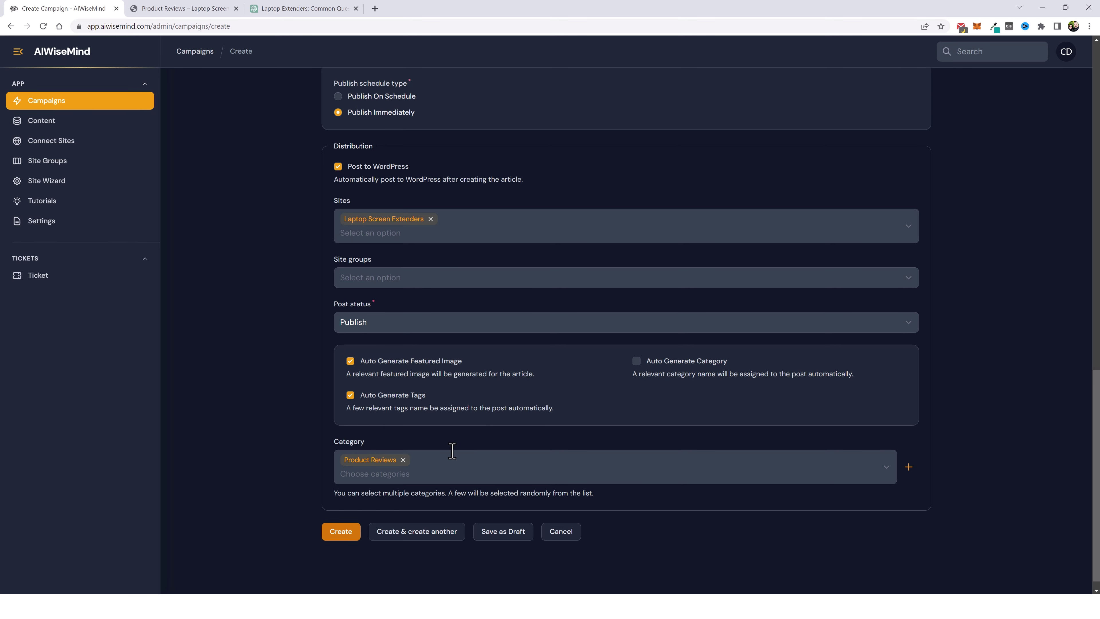
Switch publishing to a schedule of 5 posts every day and create the campaign.
scroll(460, 450, "up", 5)
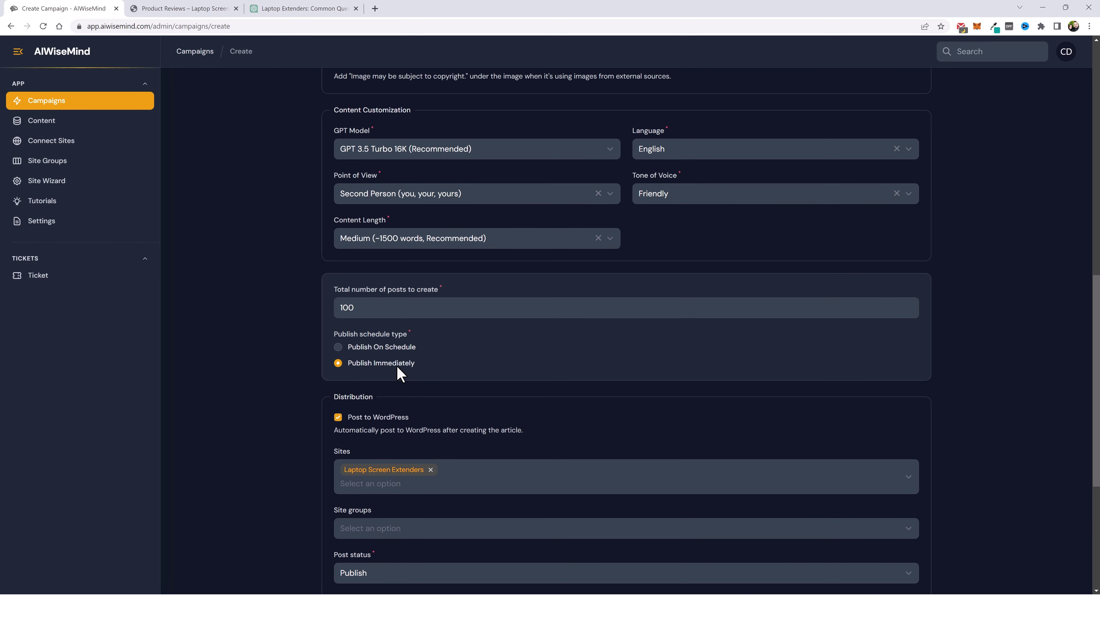
left_click(338, 347)
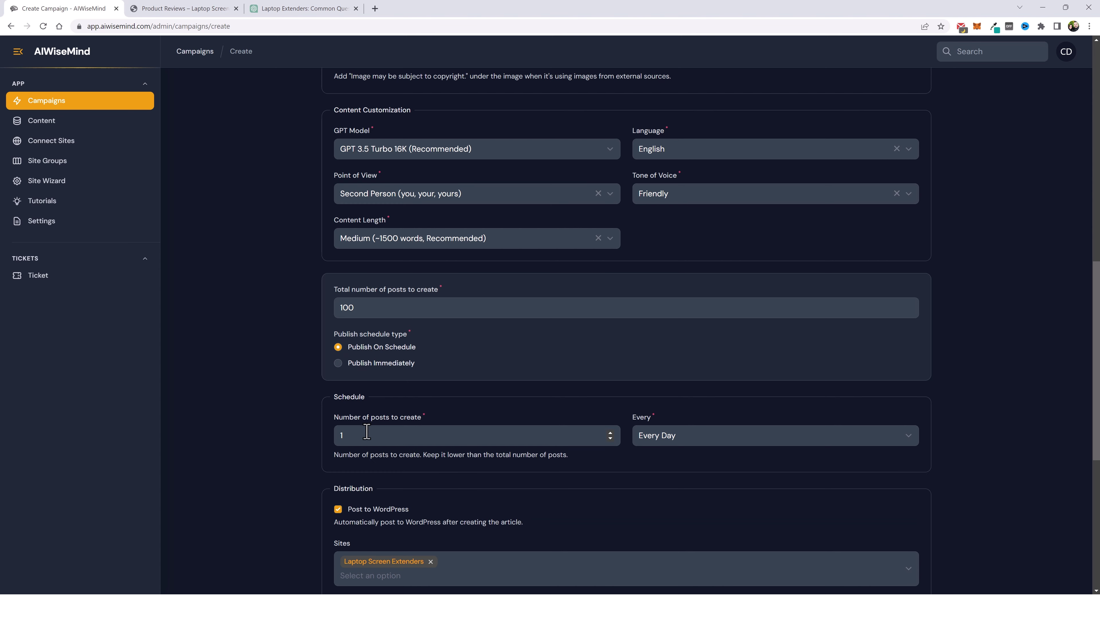
left_click_drag(367, 431, 331, 437)
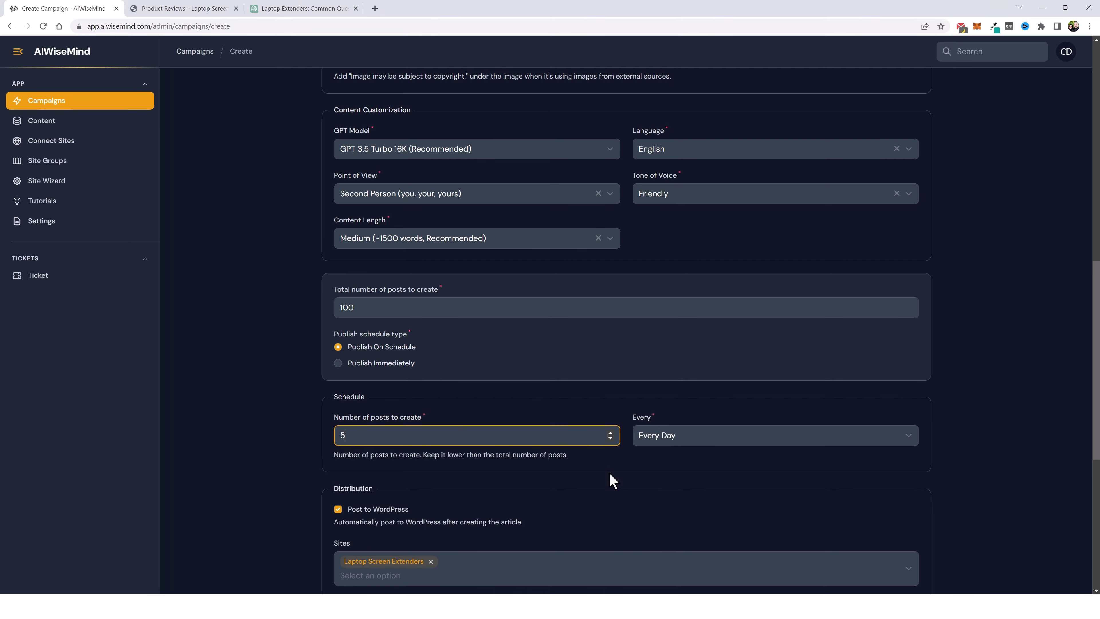
left_click(604, 482)
scroll(555, 496, "down", 8)
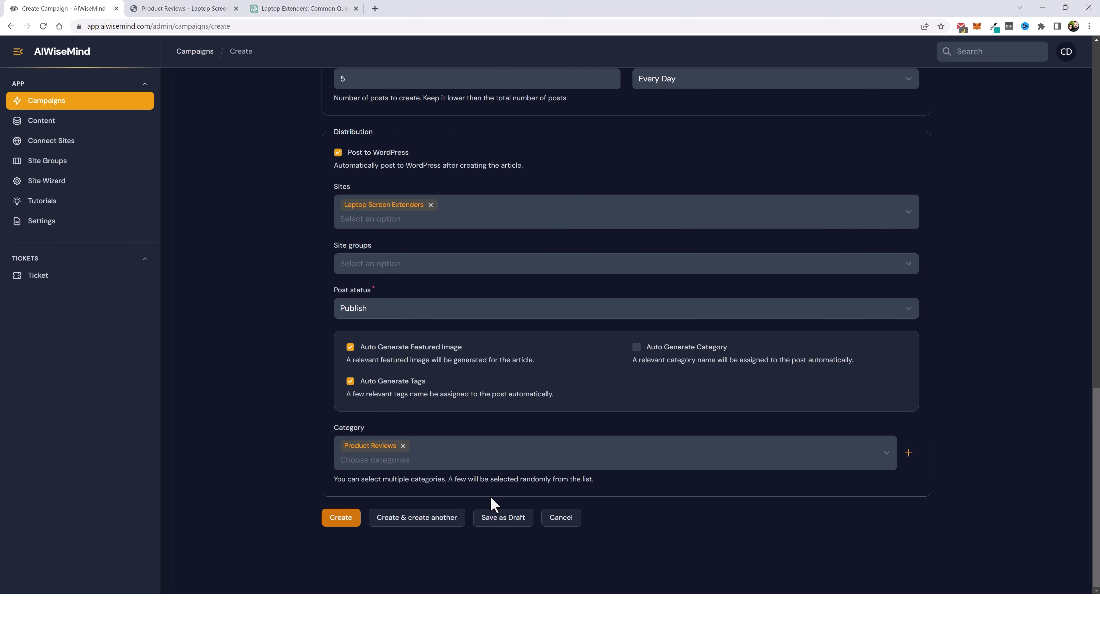
left_click(358, 524)
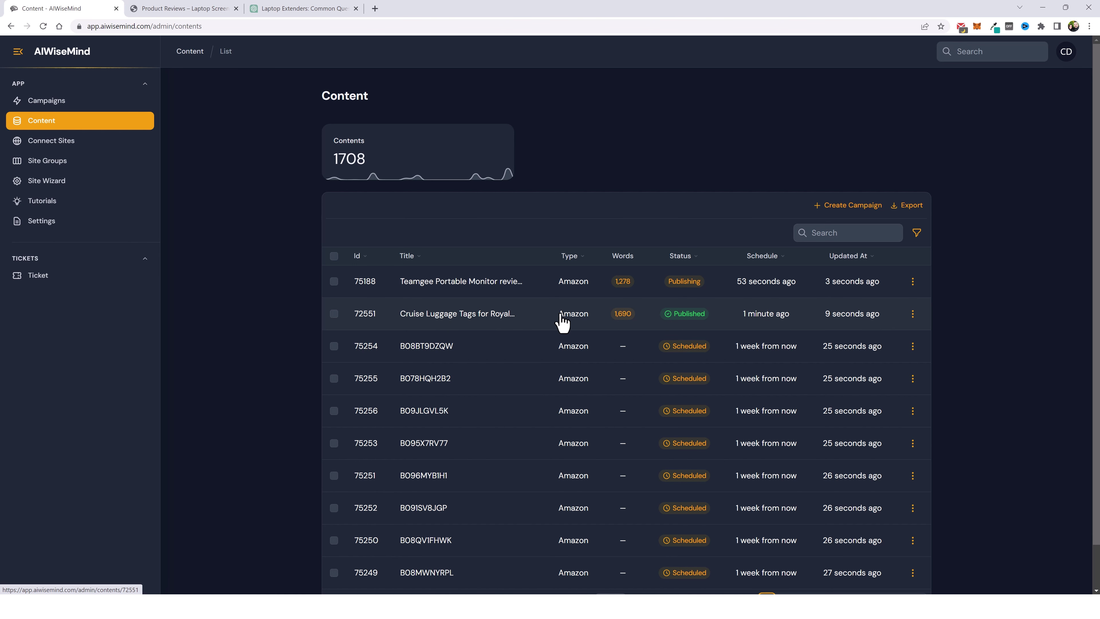
Check the statuses in the content list, refresh it and view the live post of the Teamgee Portable Monitor review.
scroll(555, 346, "down", 1)
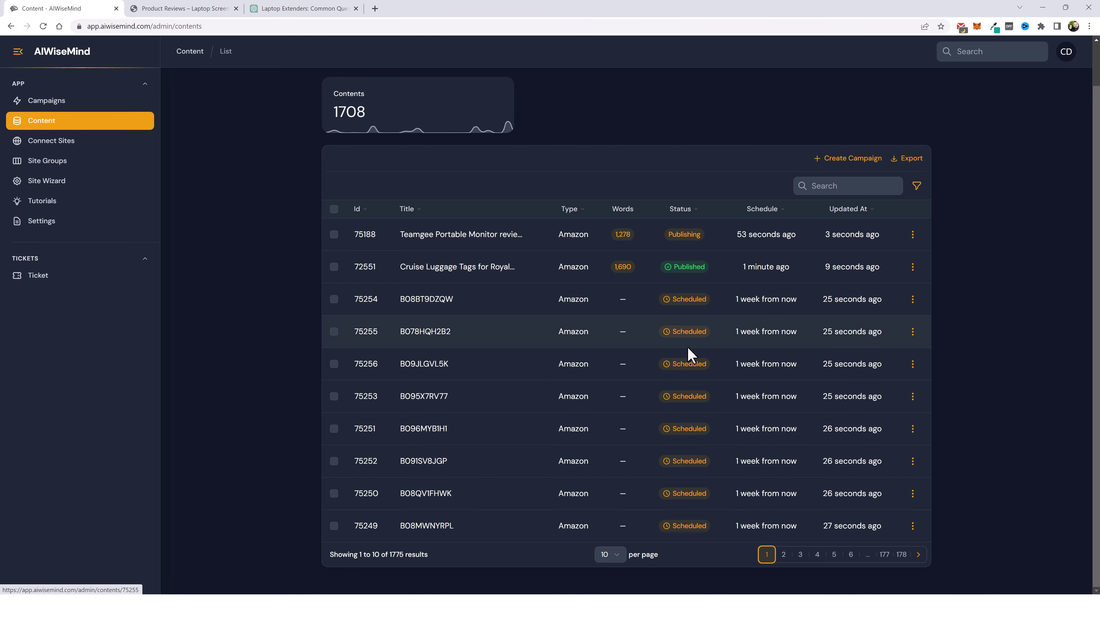
scroll(645, 381, "up", 1)
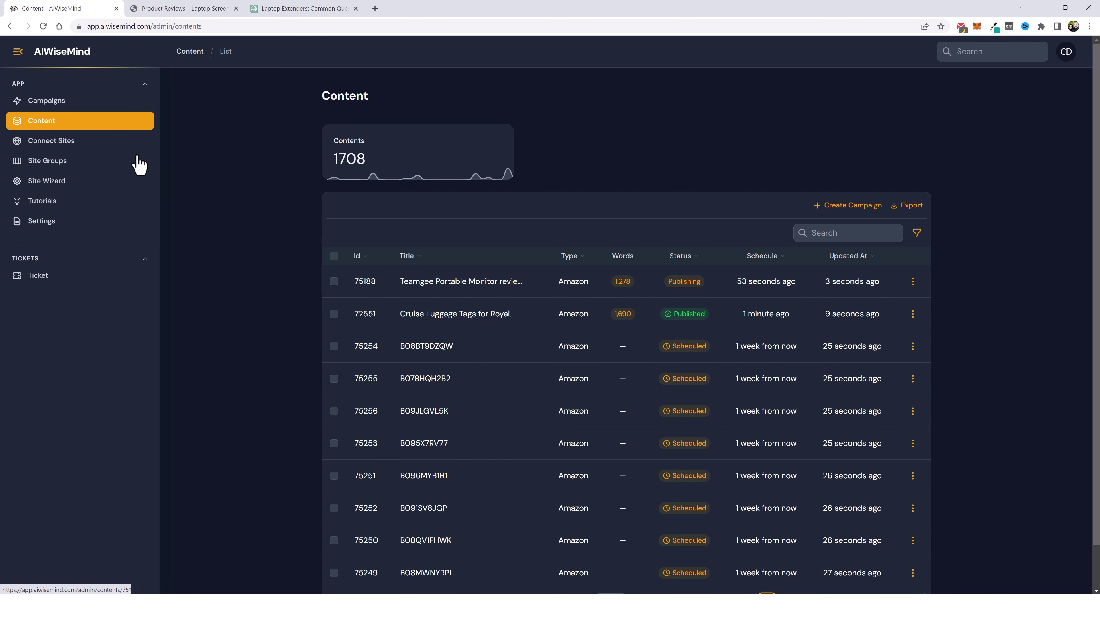
left_click(37, 121)
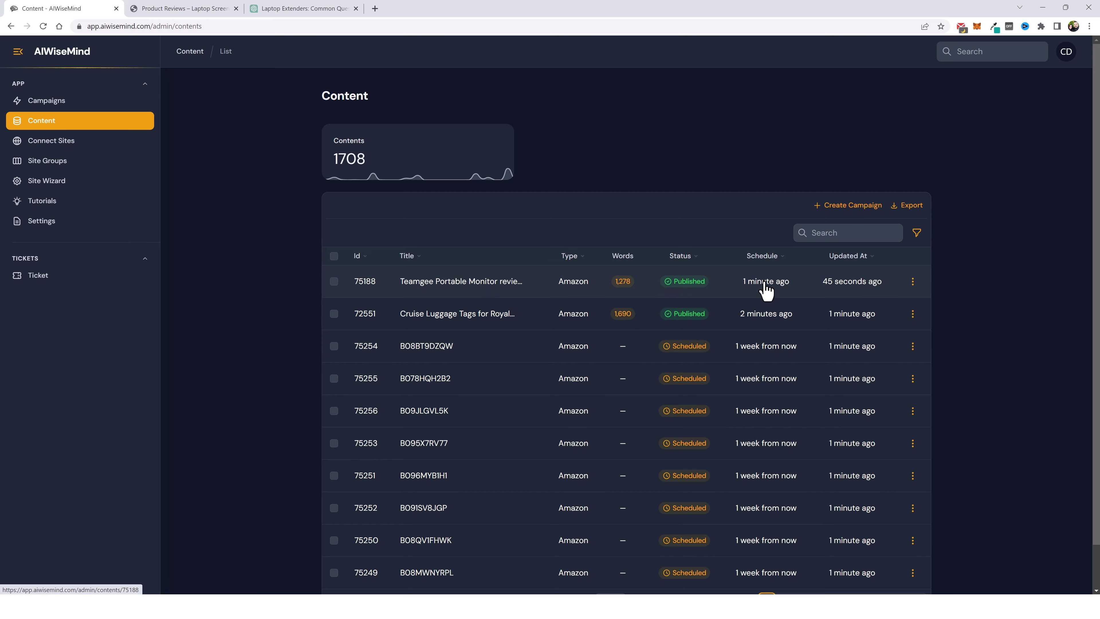
left_click(912, 287)
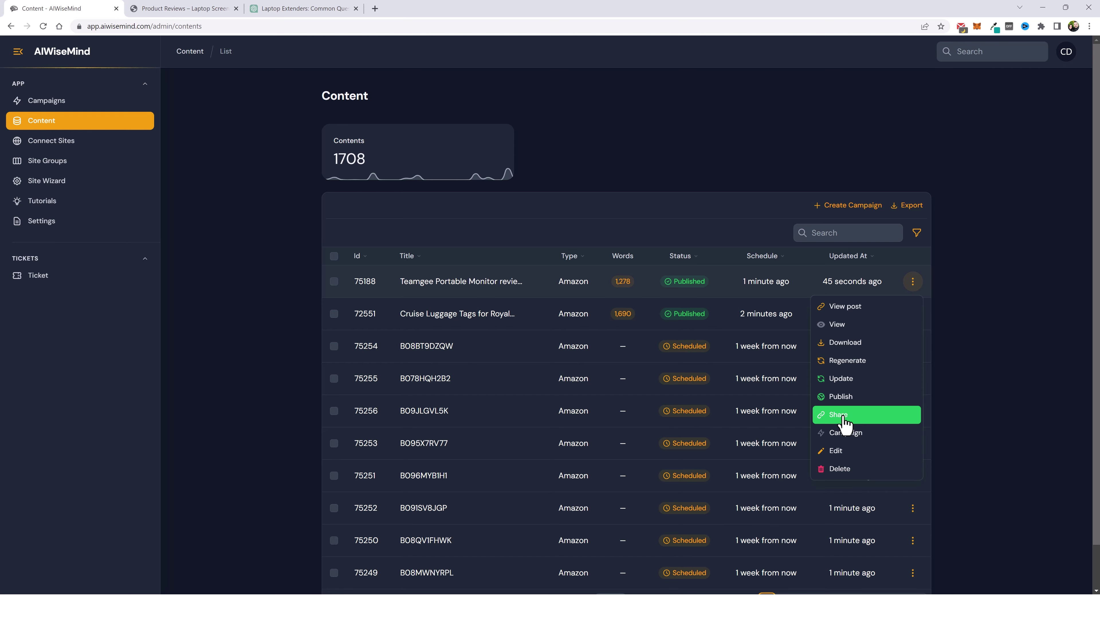
left_click(845, 307)
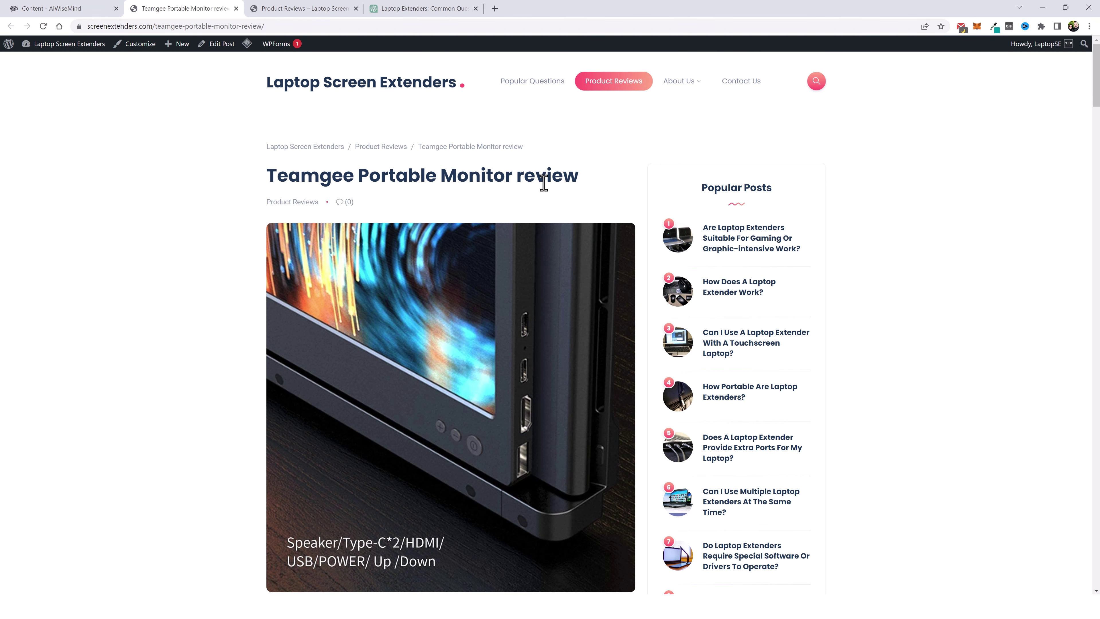
Examine the whole Teamgee review, including its images, video, specifications, pros and cons and conclusion, and return to the site's home page.
scroll(246, 360, "down", 2)
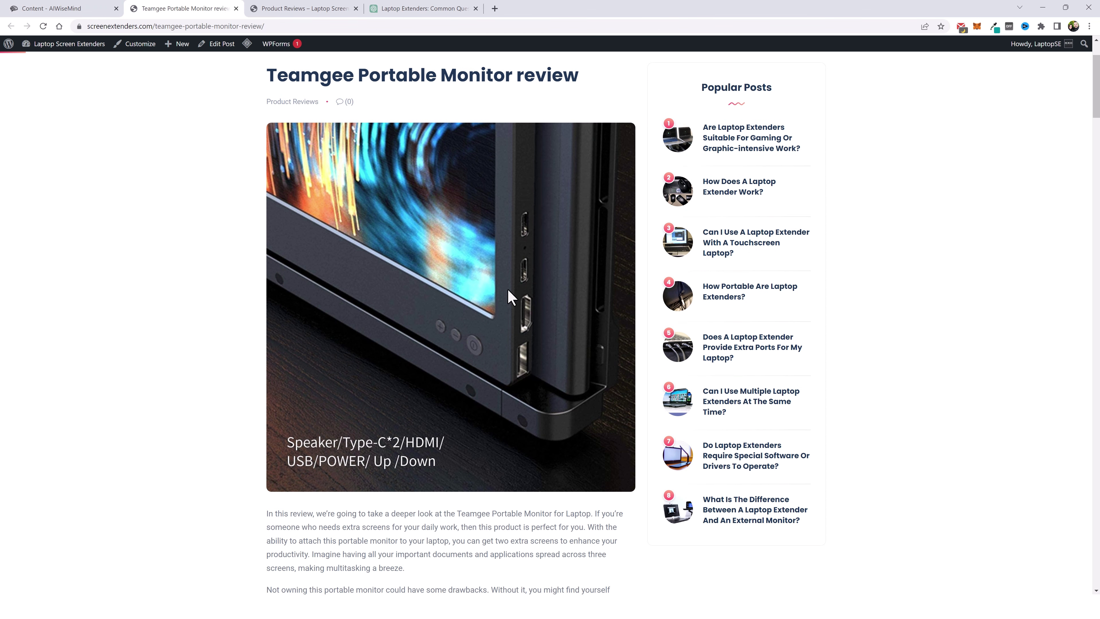
scroll(150, 377, "down", 8)
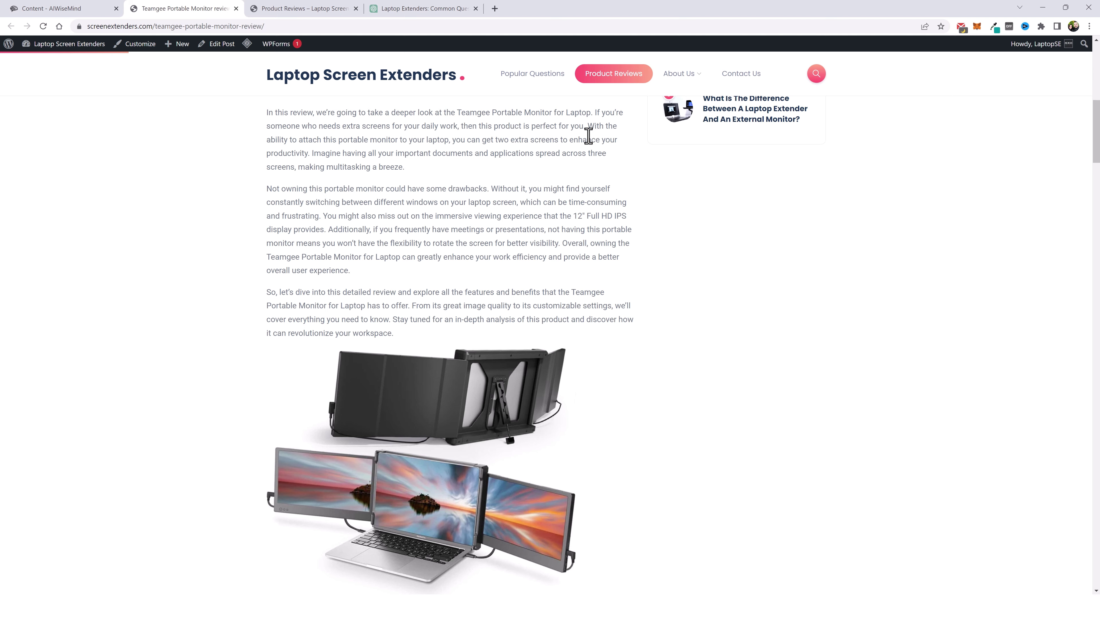
scroll(352, 203, "down", 3)
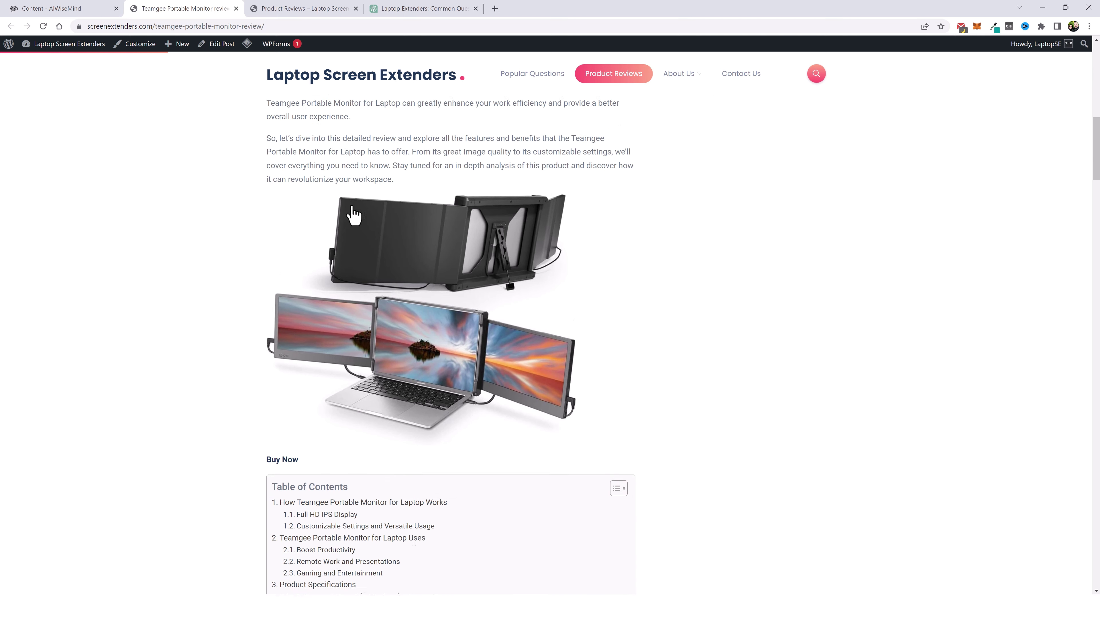
scroll(353, 215, "down", 8)
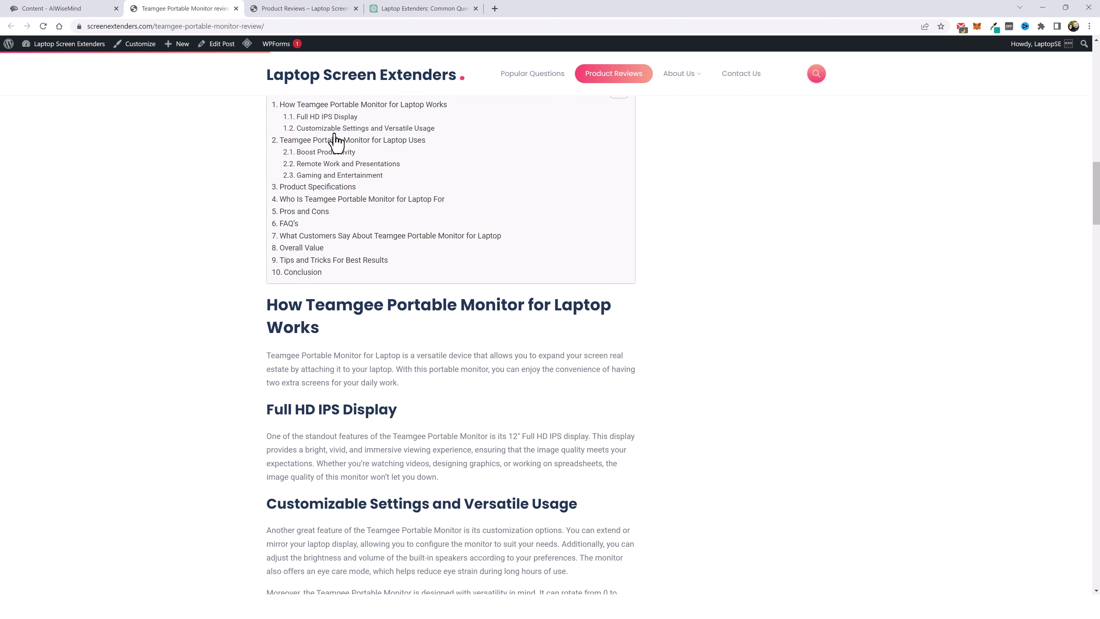
scroll(344, 195, "up", 1)
scroll(205, 321, "down", 3)
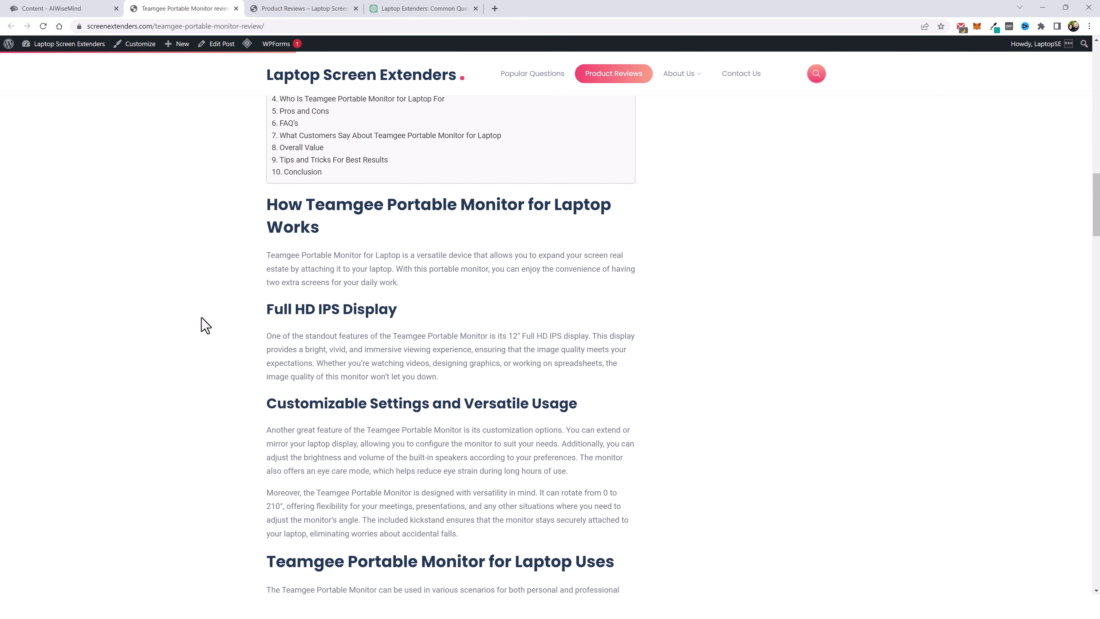
scroll(386, 338, "down", 6)
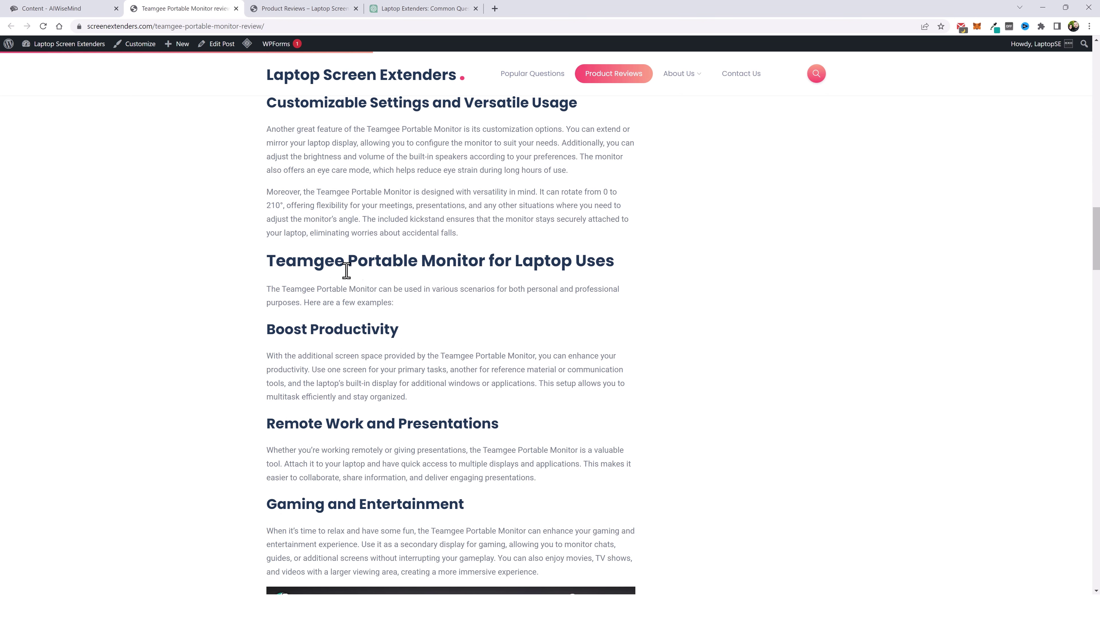
scroll(372, 382, "down", 3)
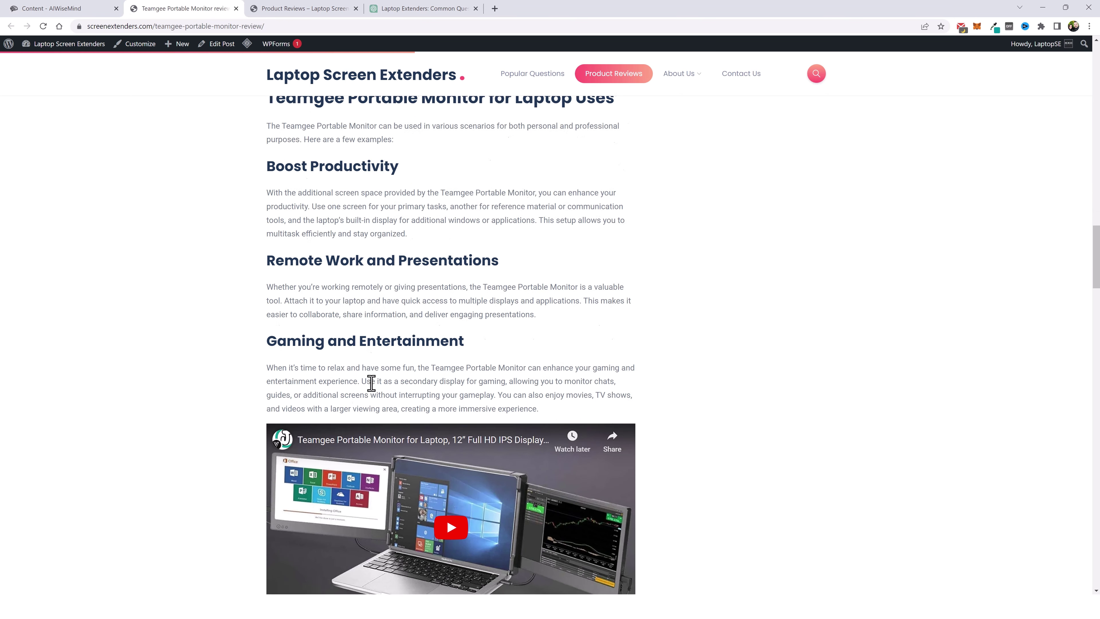
scroll(371, 383, "down", 10)
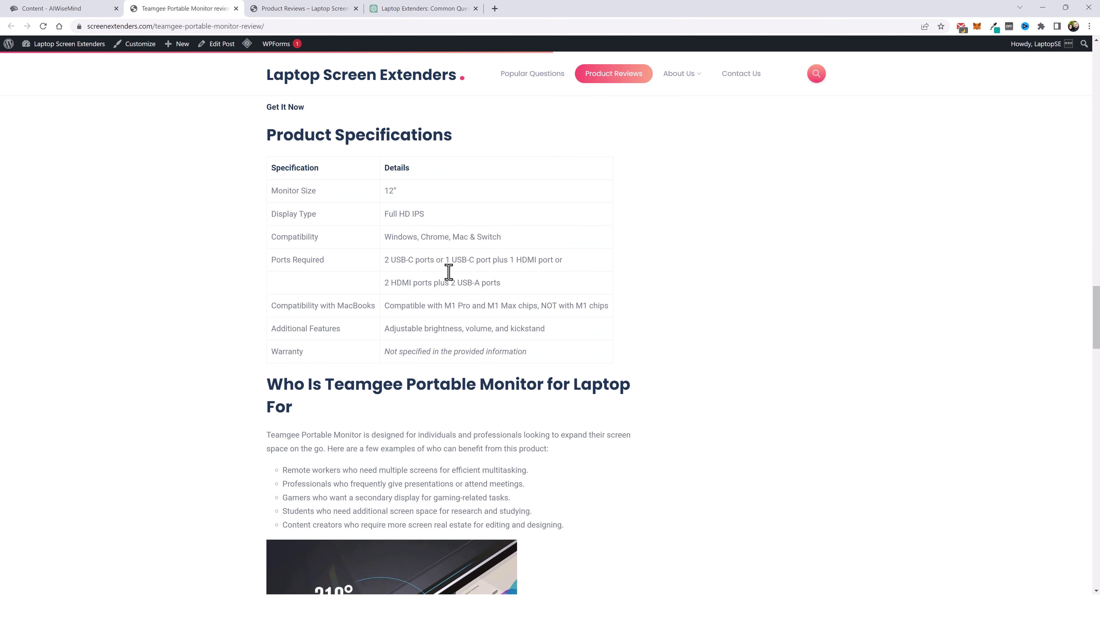
scroll(408, 240, "up", 5)
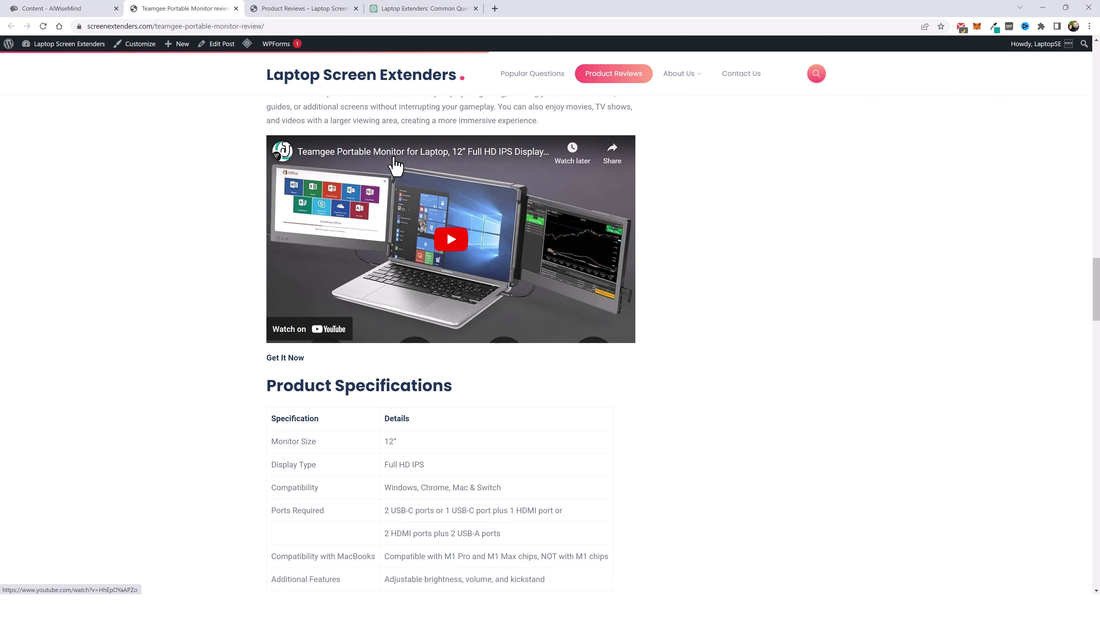
scroll(191, 381, "down", 9)
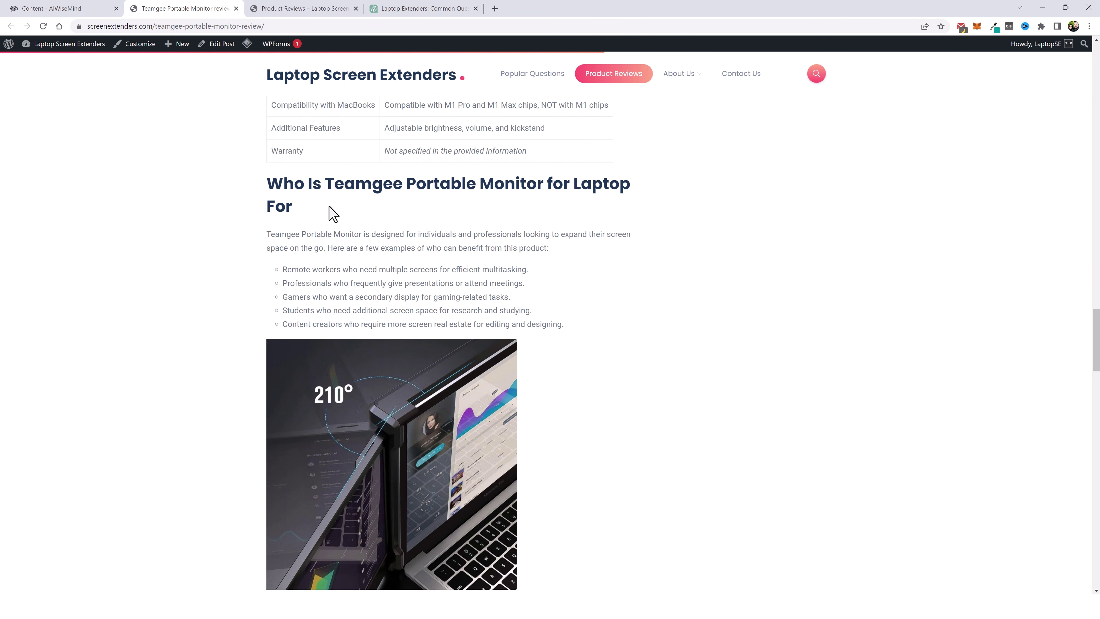
scroll(223, 338, "down", 7)
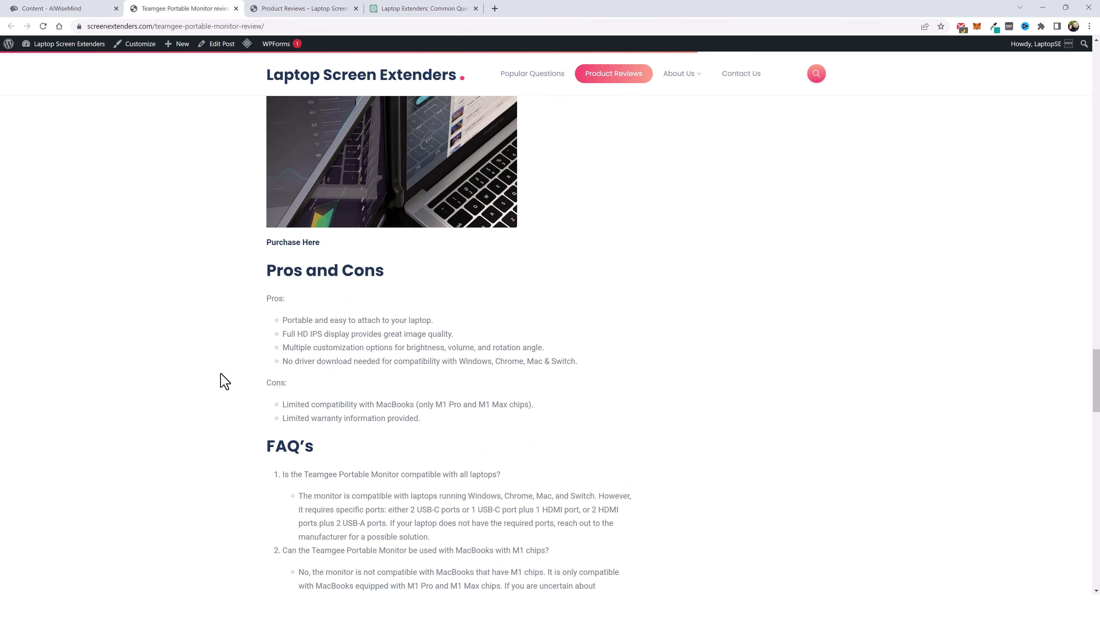
scroll(223, 380, "down", 16)
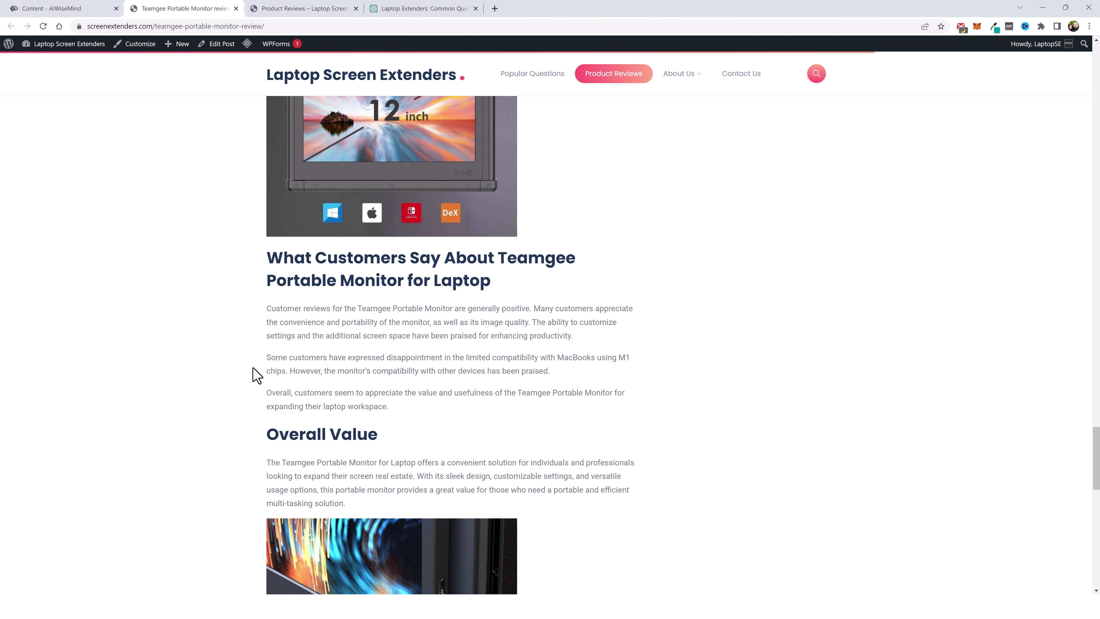
scroll(387, 359, "down", 5)
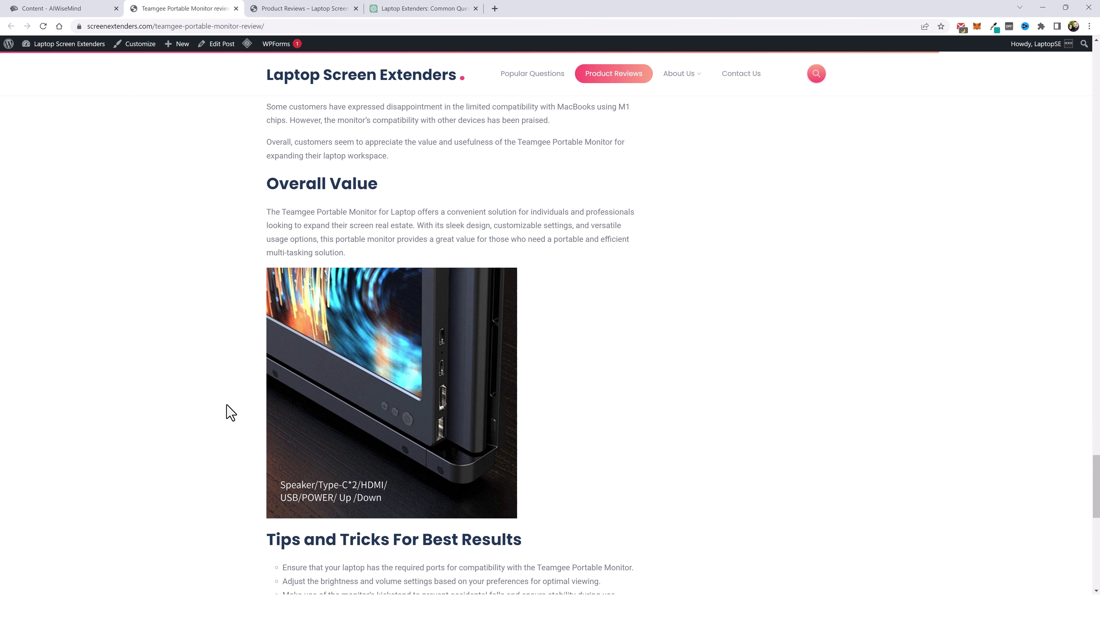
scroll(230, 412, "down", 6)
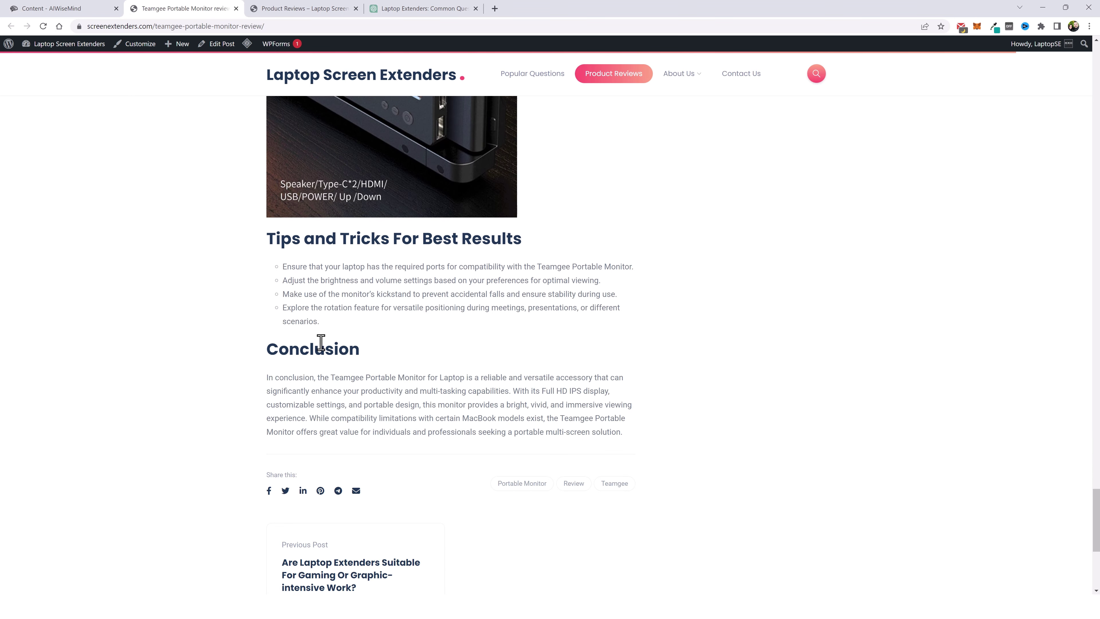
scroll(491, 388, "up", 8)
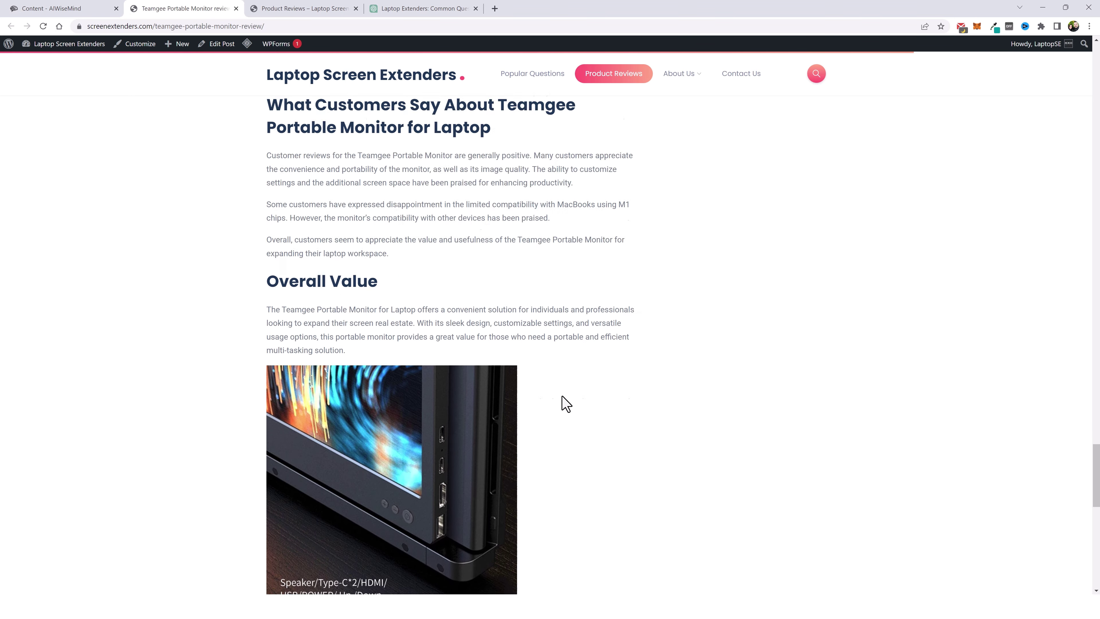
scroll(565, 403, "up", 20)
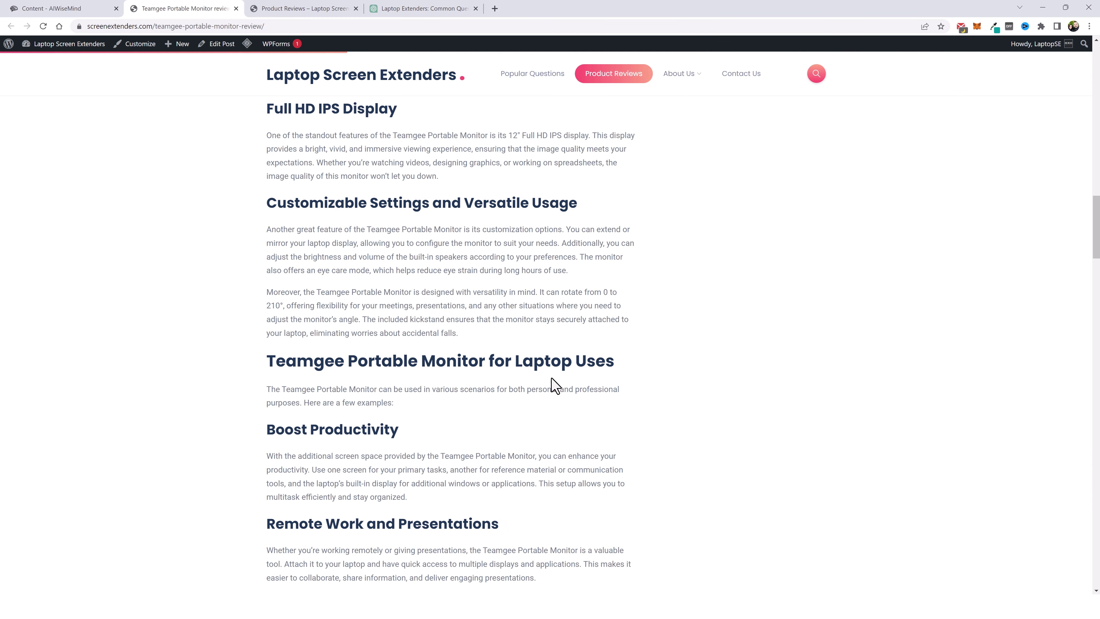
scroll(551, 379, "up", 20)
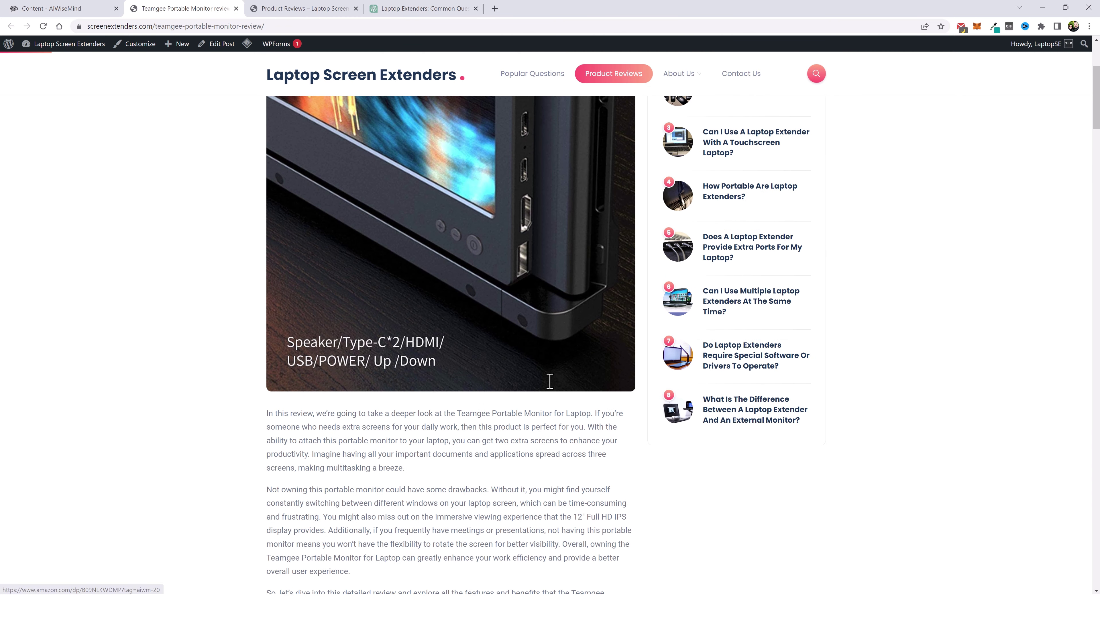
scroll(549, 382, "up", 4)
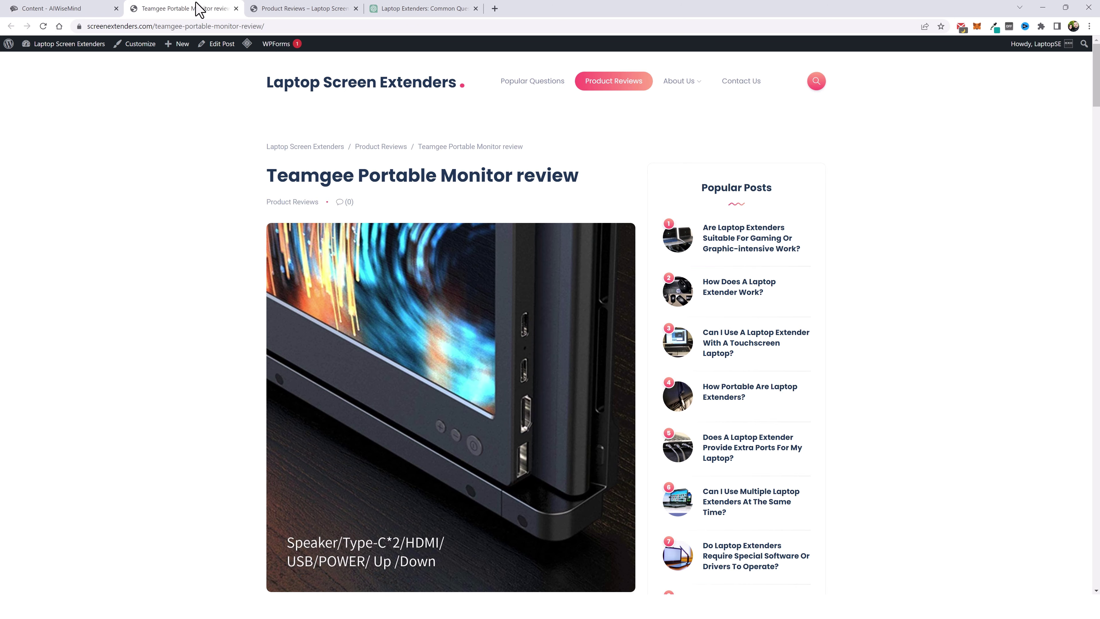
left_click(344, 87)
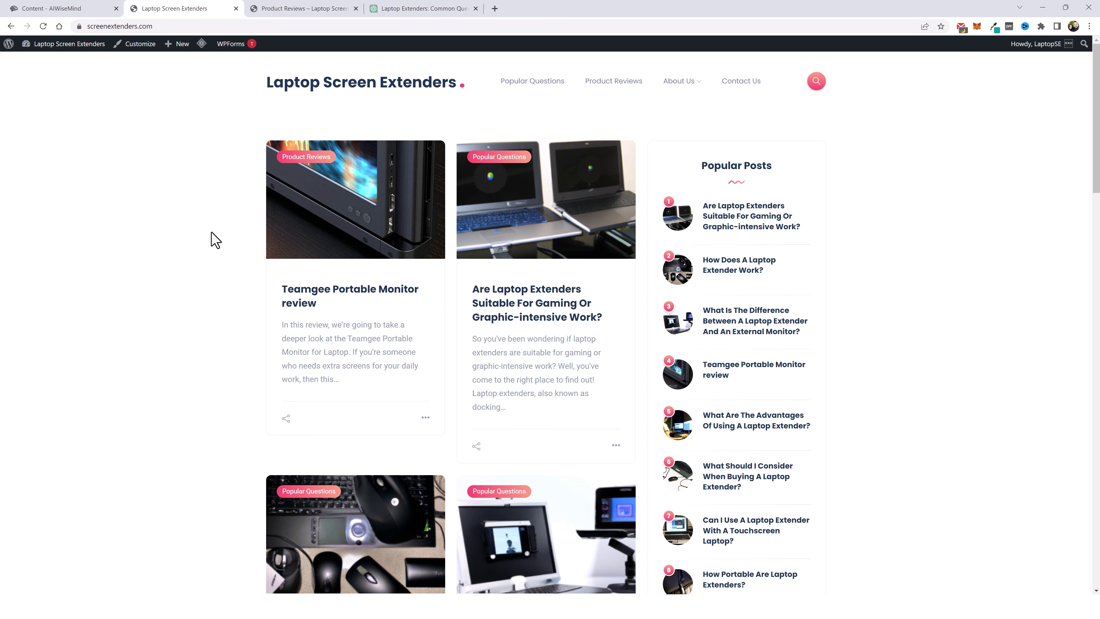